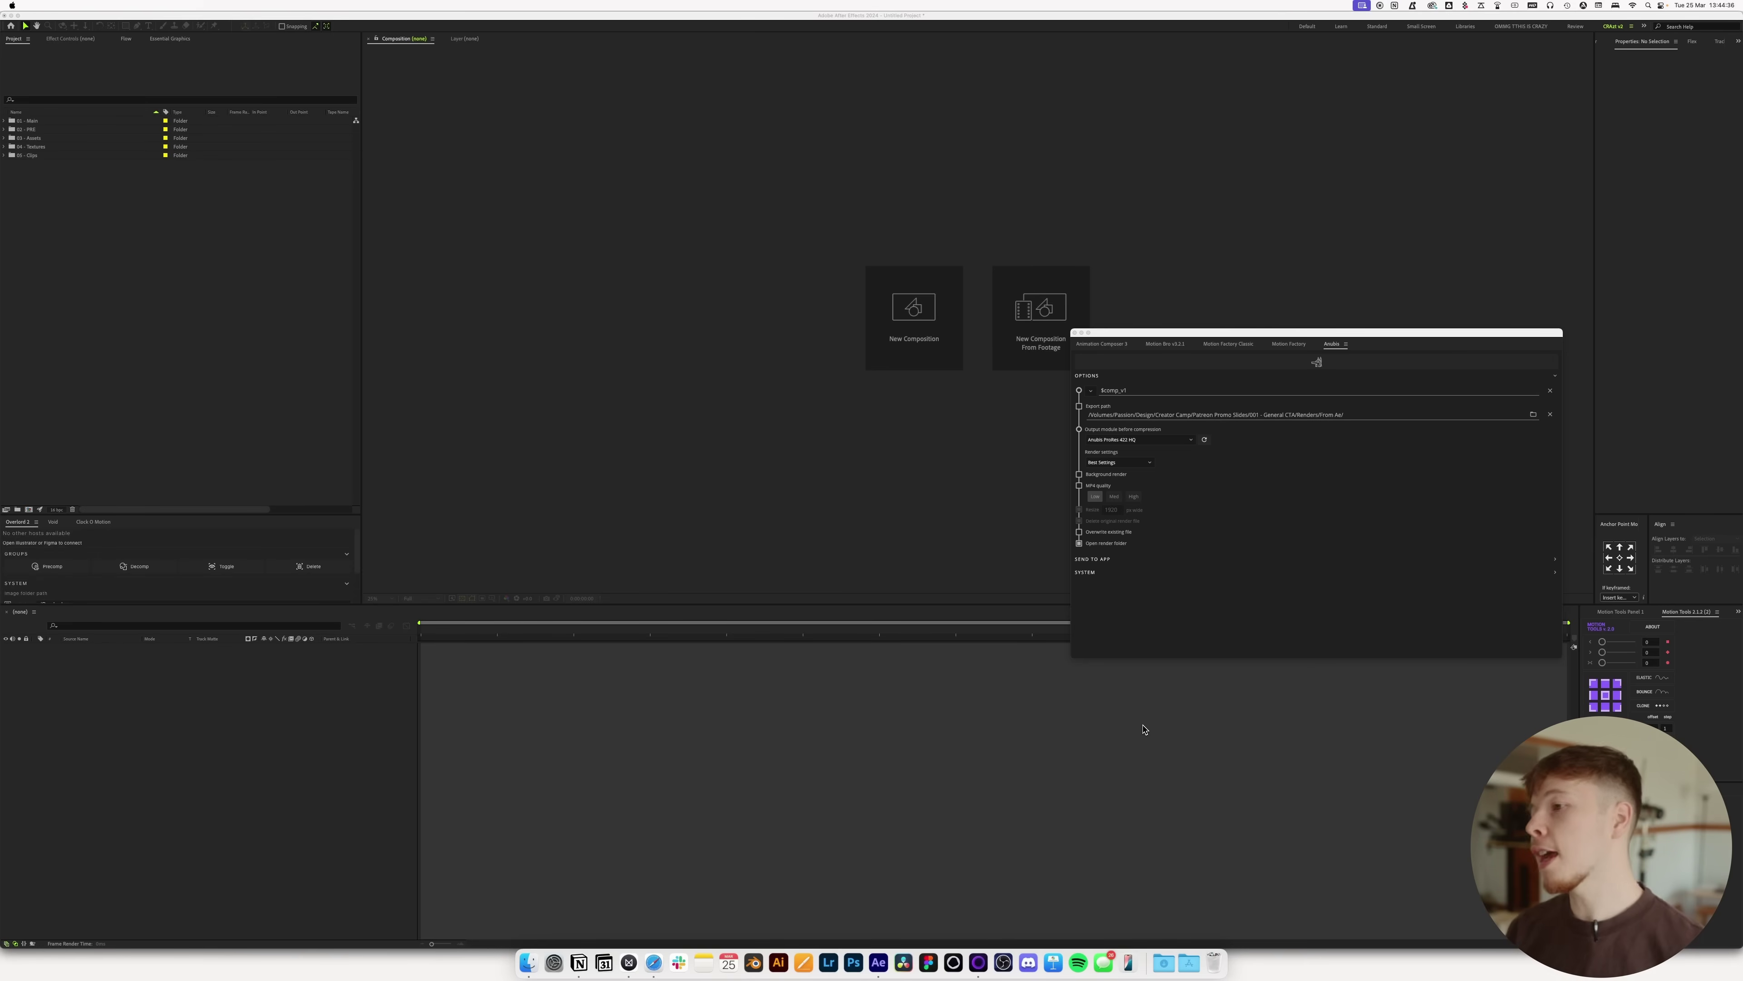
- Move the floating Anubis panel up and left, keeping Anubis ProRes 422 HQ as output module
{"action": "left_click_drag", "start_coordinate": [1154, 330], "coordinate": [799, 205]}
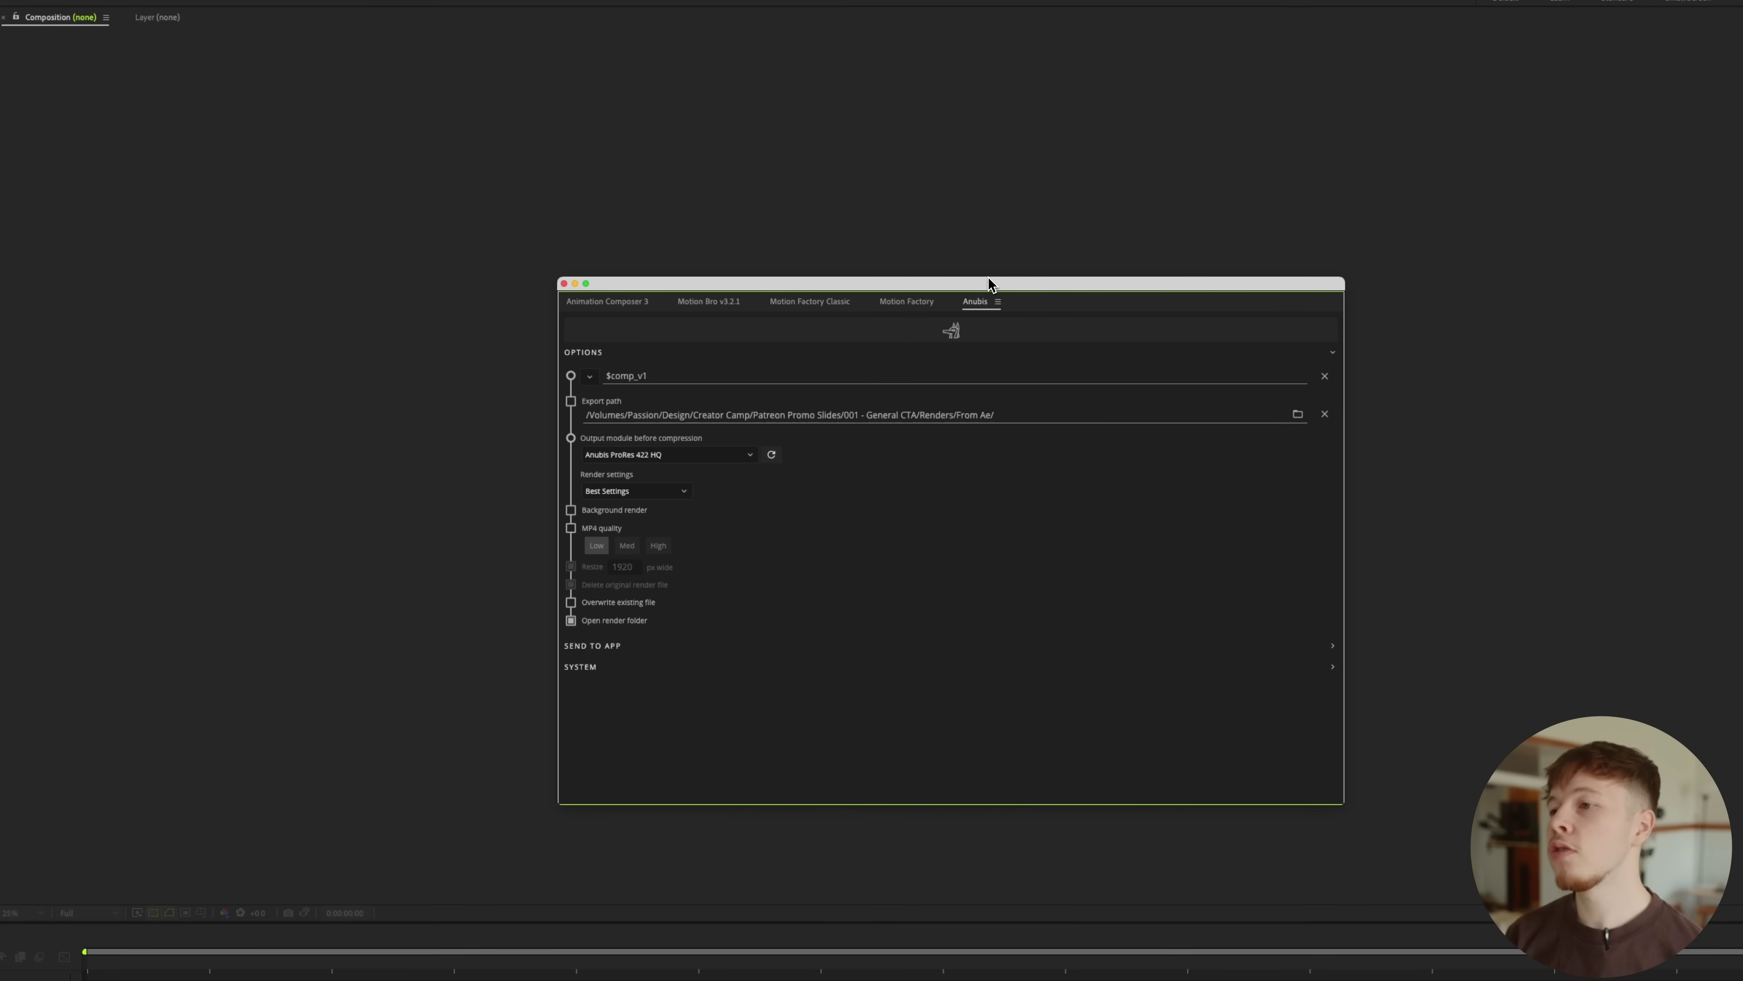
{"action": "left_click", "coordinate": [717, 456]}
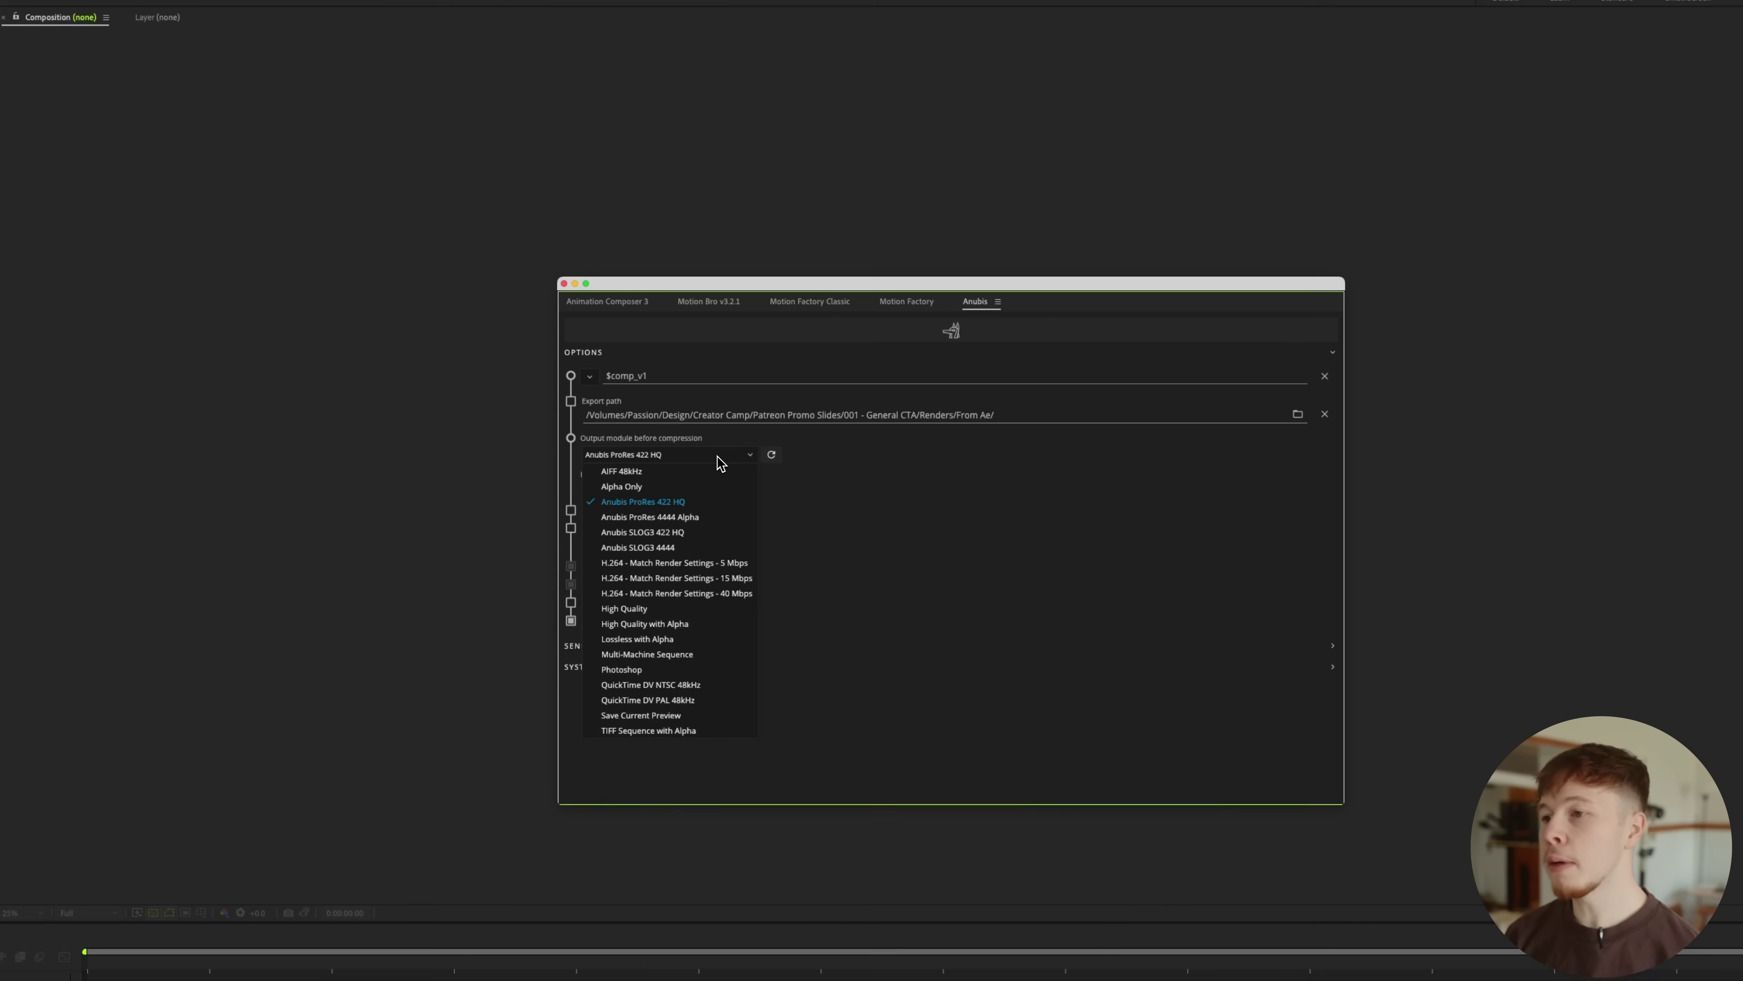
{"action": "left_click", "coordinate": [717, 457]}
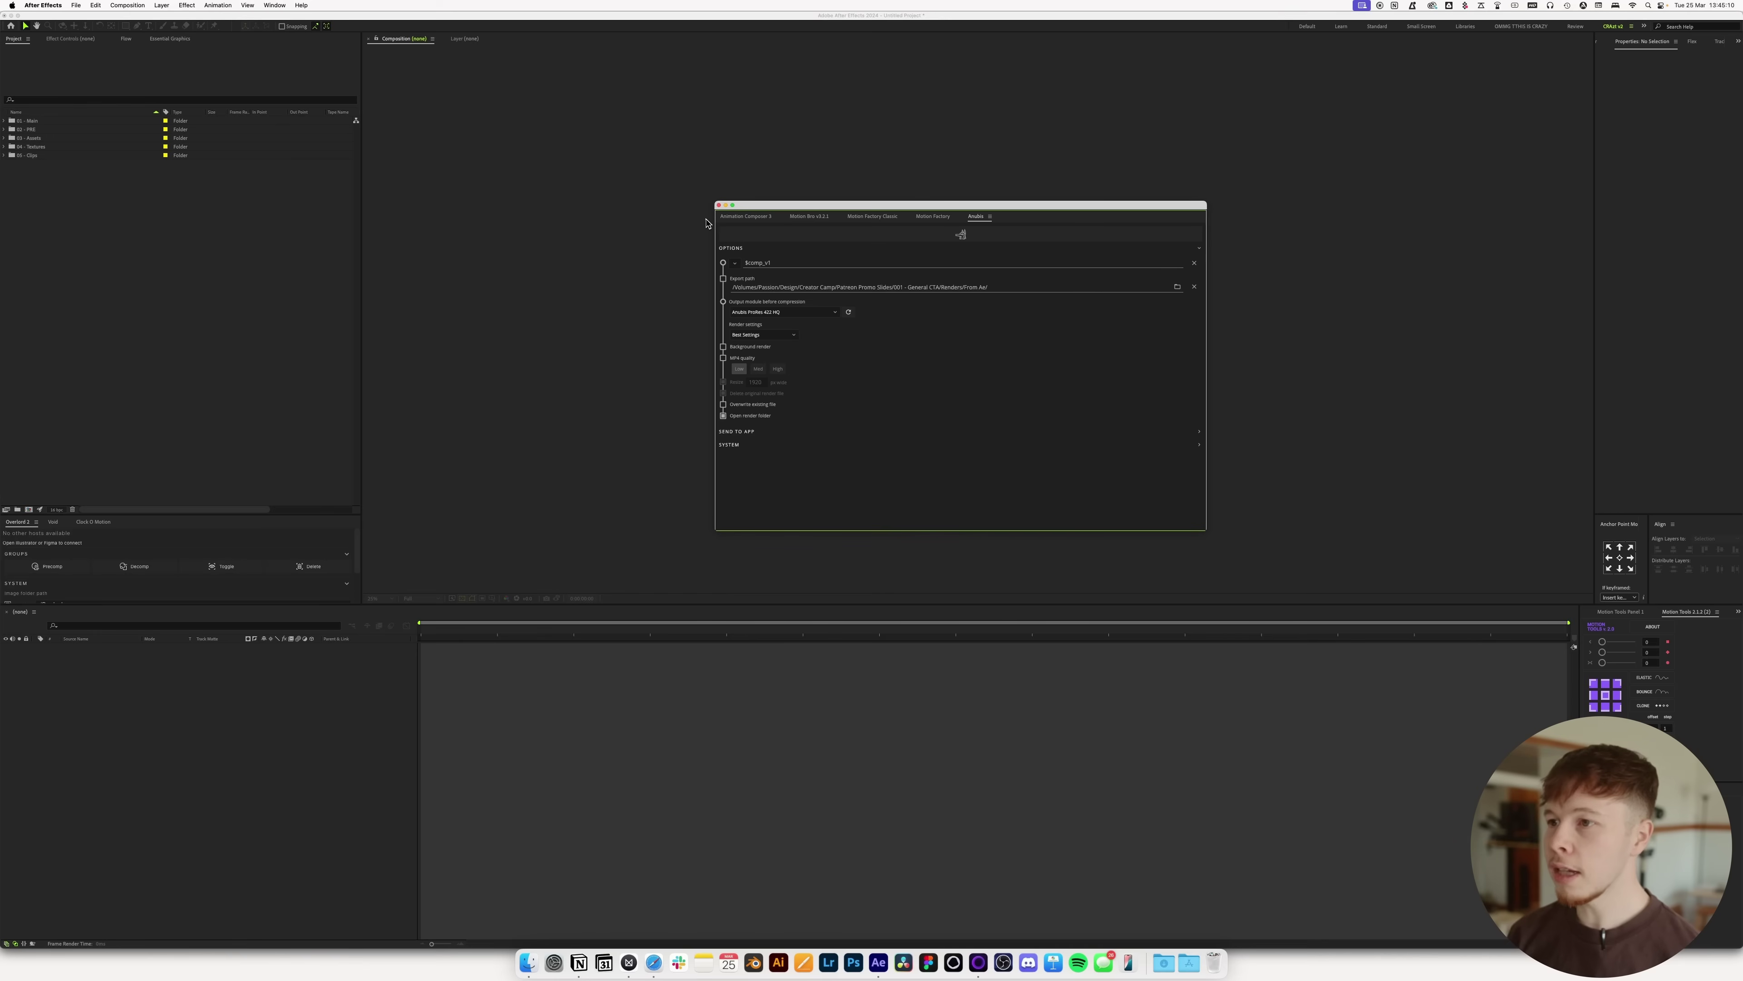
- Minimize the Anubis panel, then select and deselect the five project folders
{"action": "left_click", "coordinate": [725, 205]}
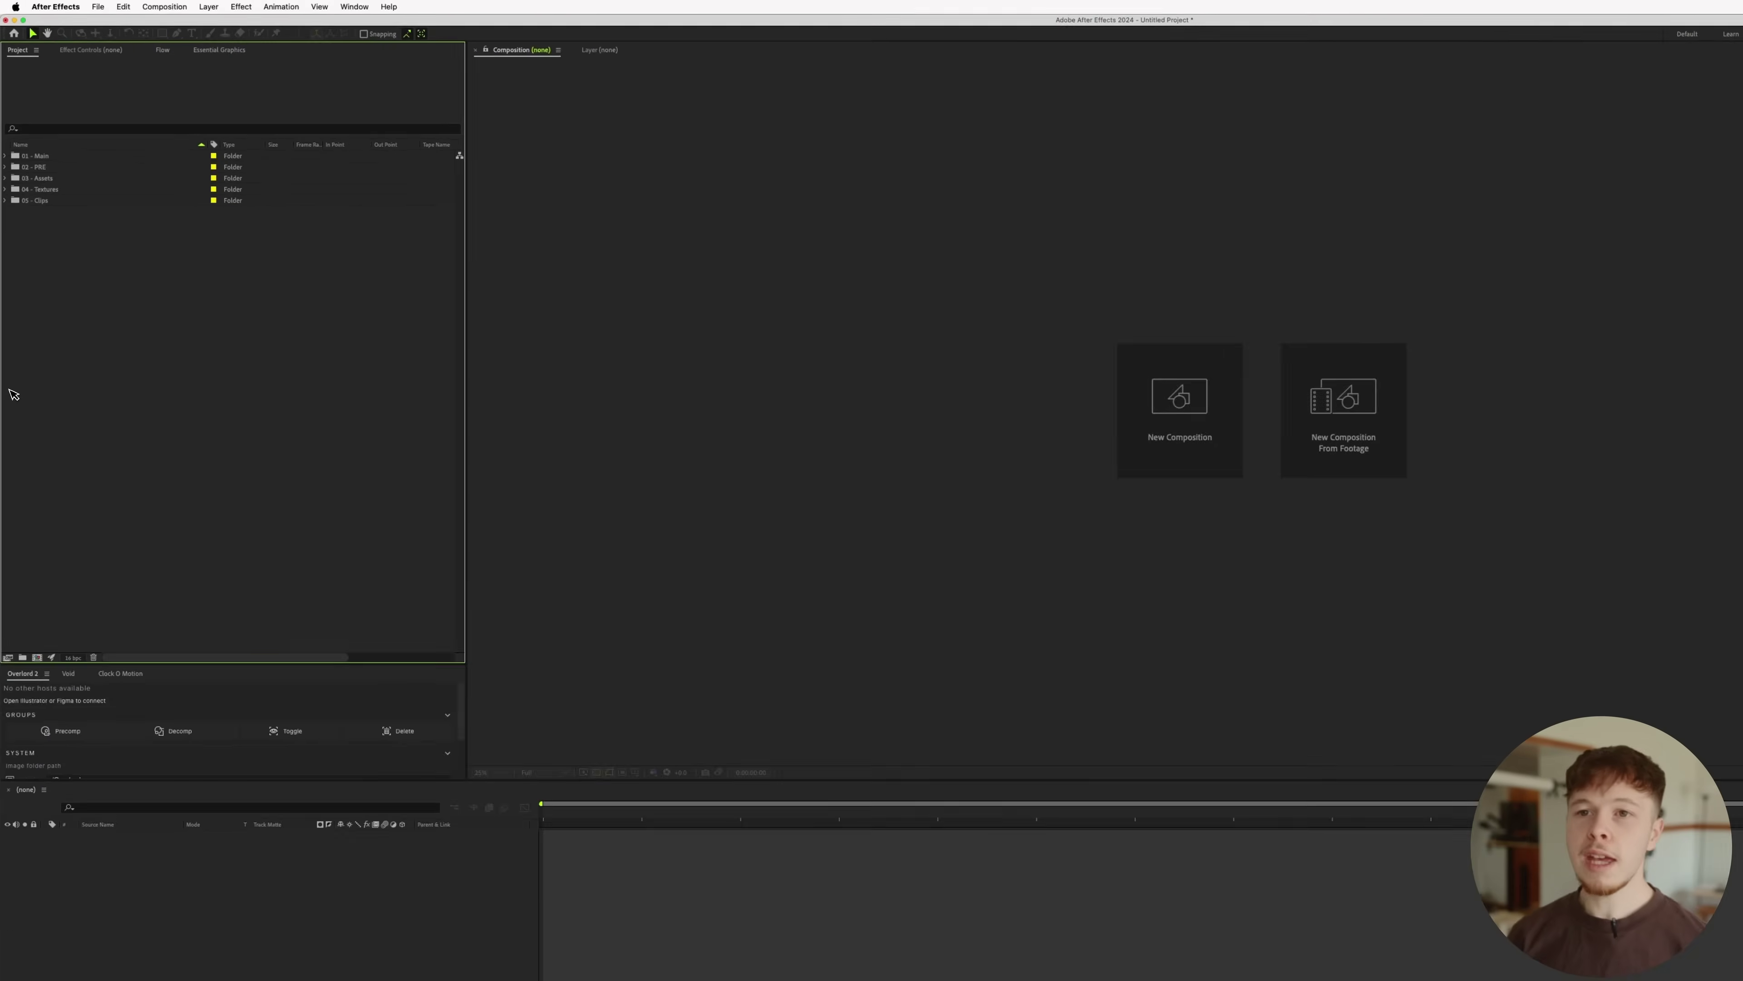
{"action": "key", "text": "super+a"}
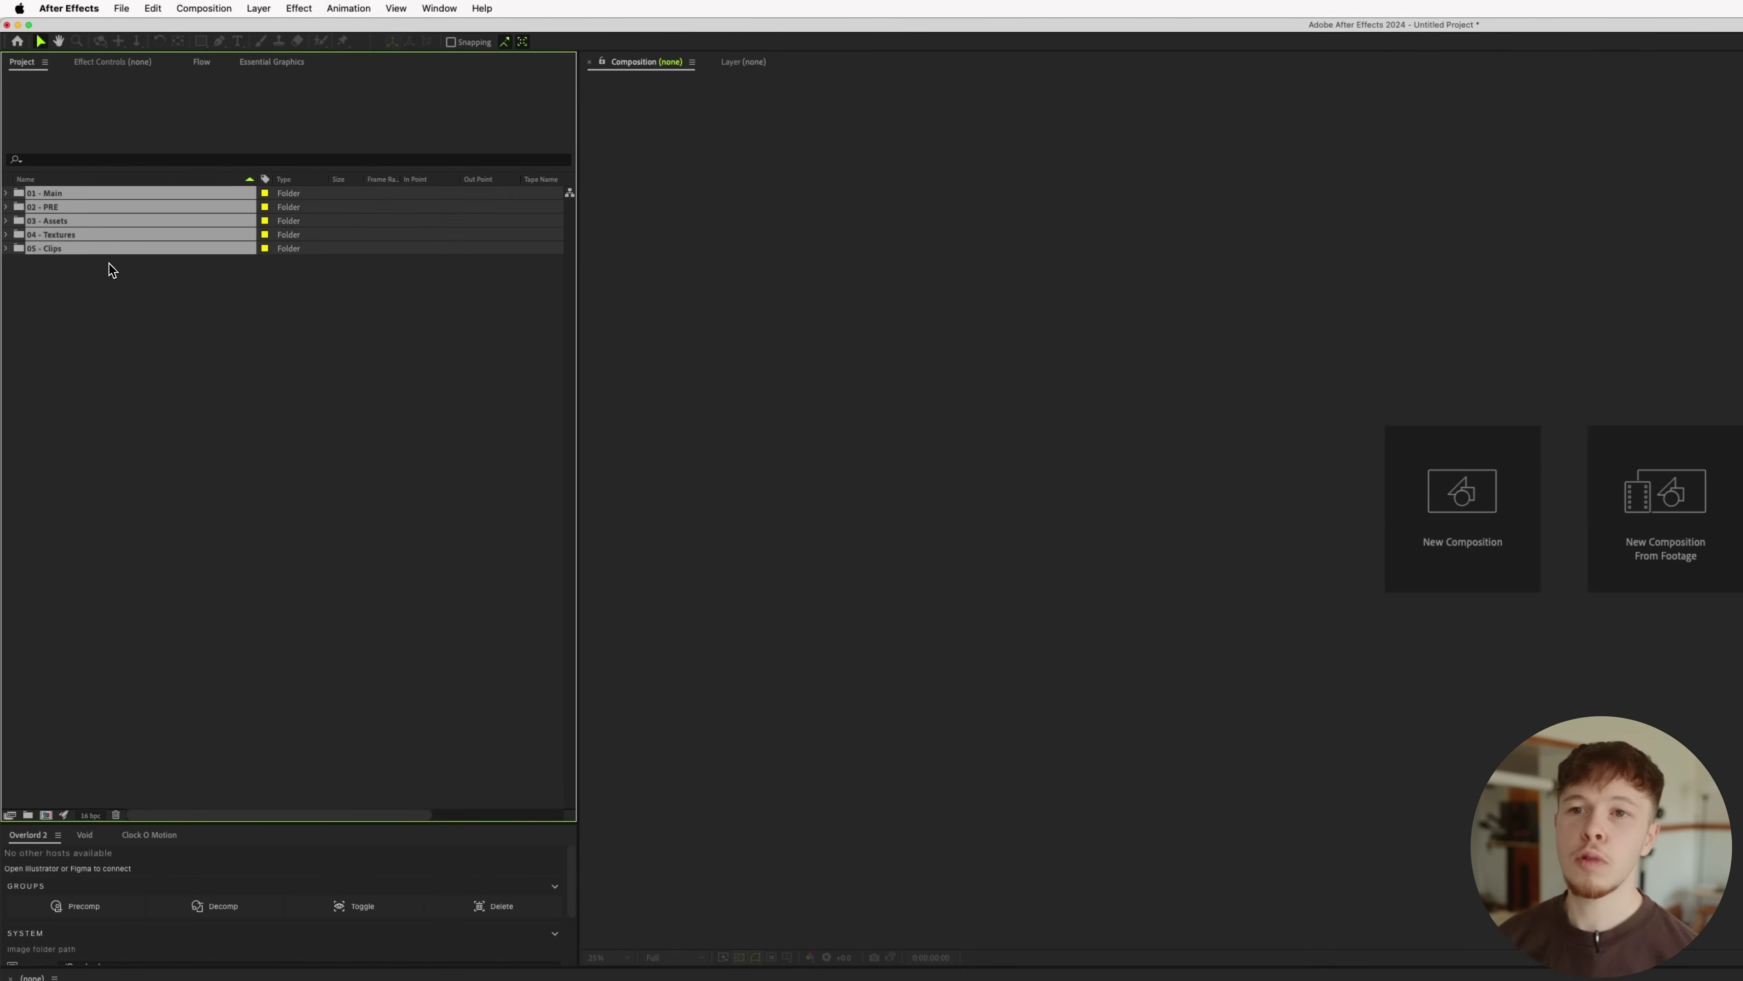
{"action": "left_click", "coordinate": [110, 267]}
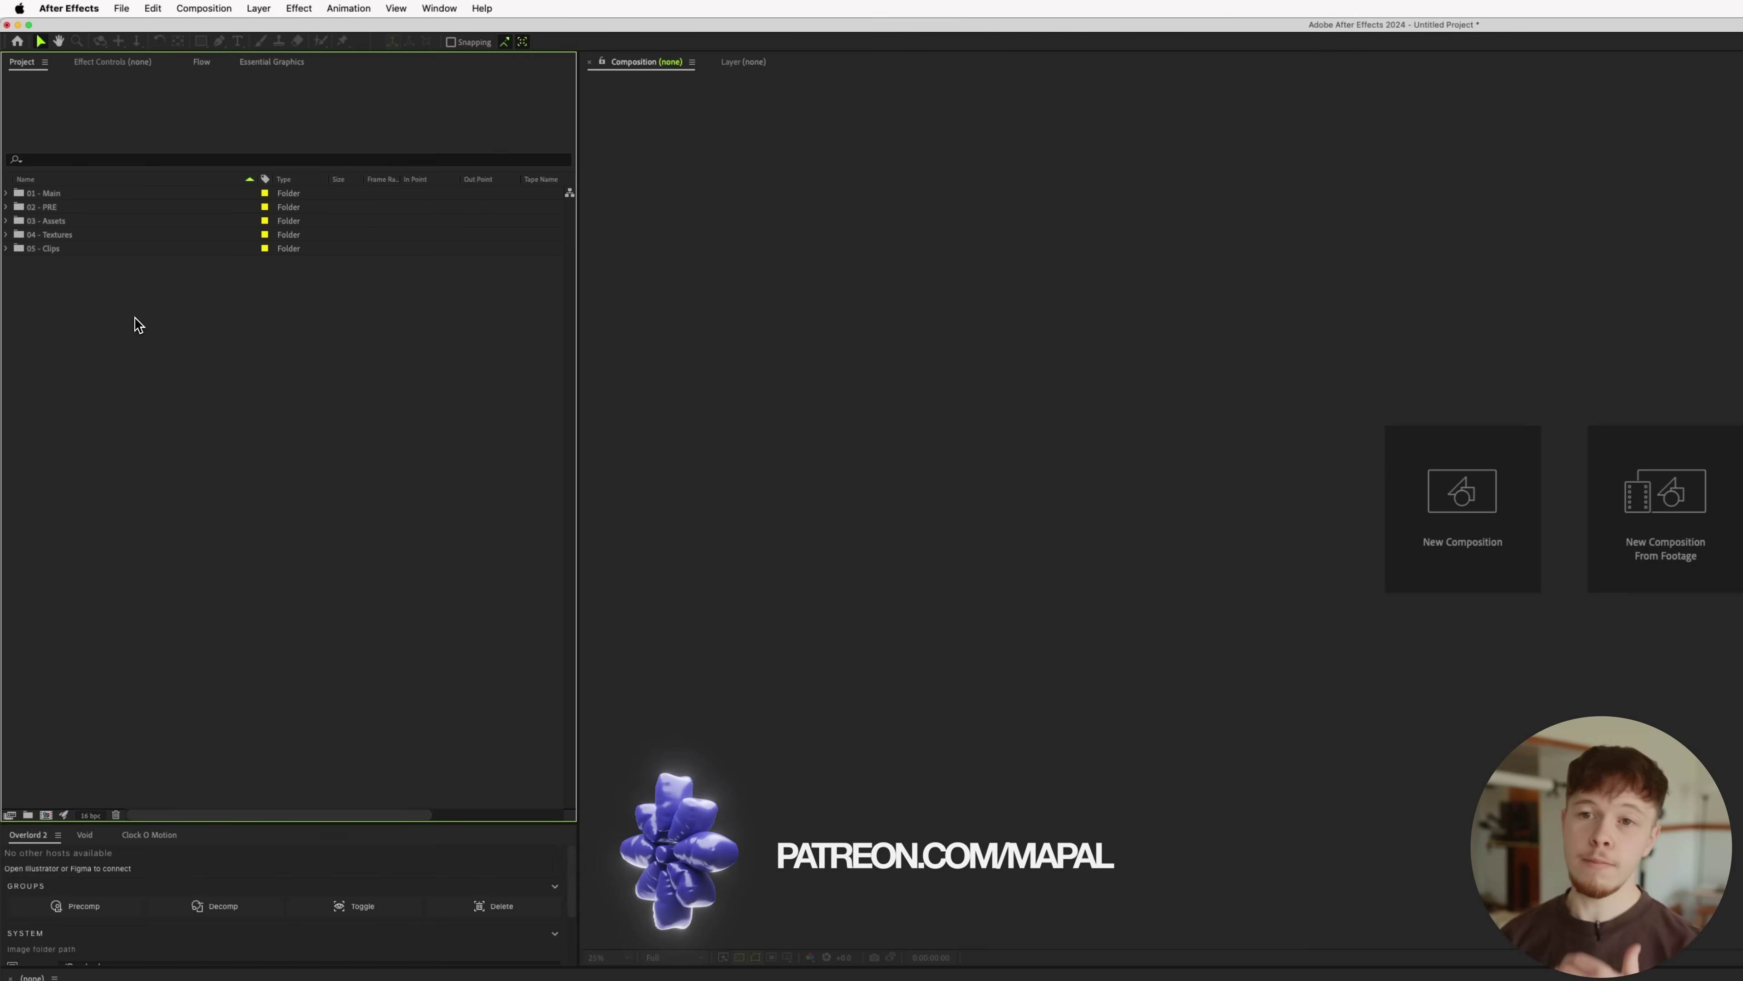
{"action": "left_click_drag", "start_coordinate": [136, 318], "coordinate": [215, 340]}
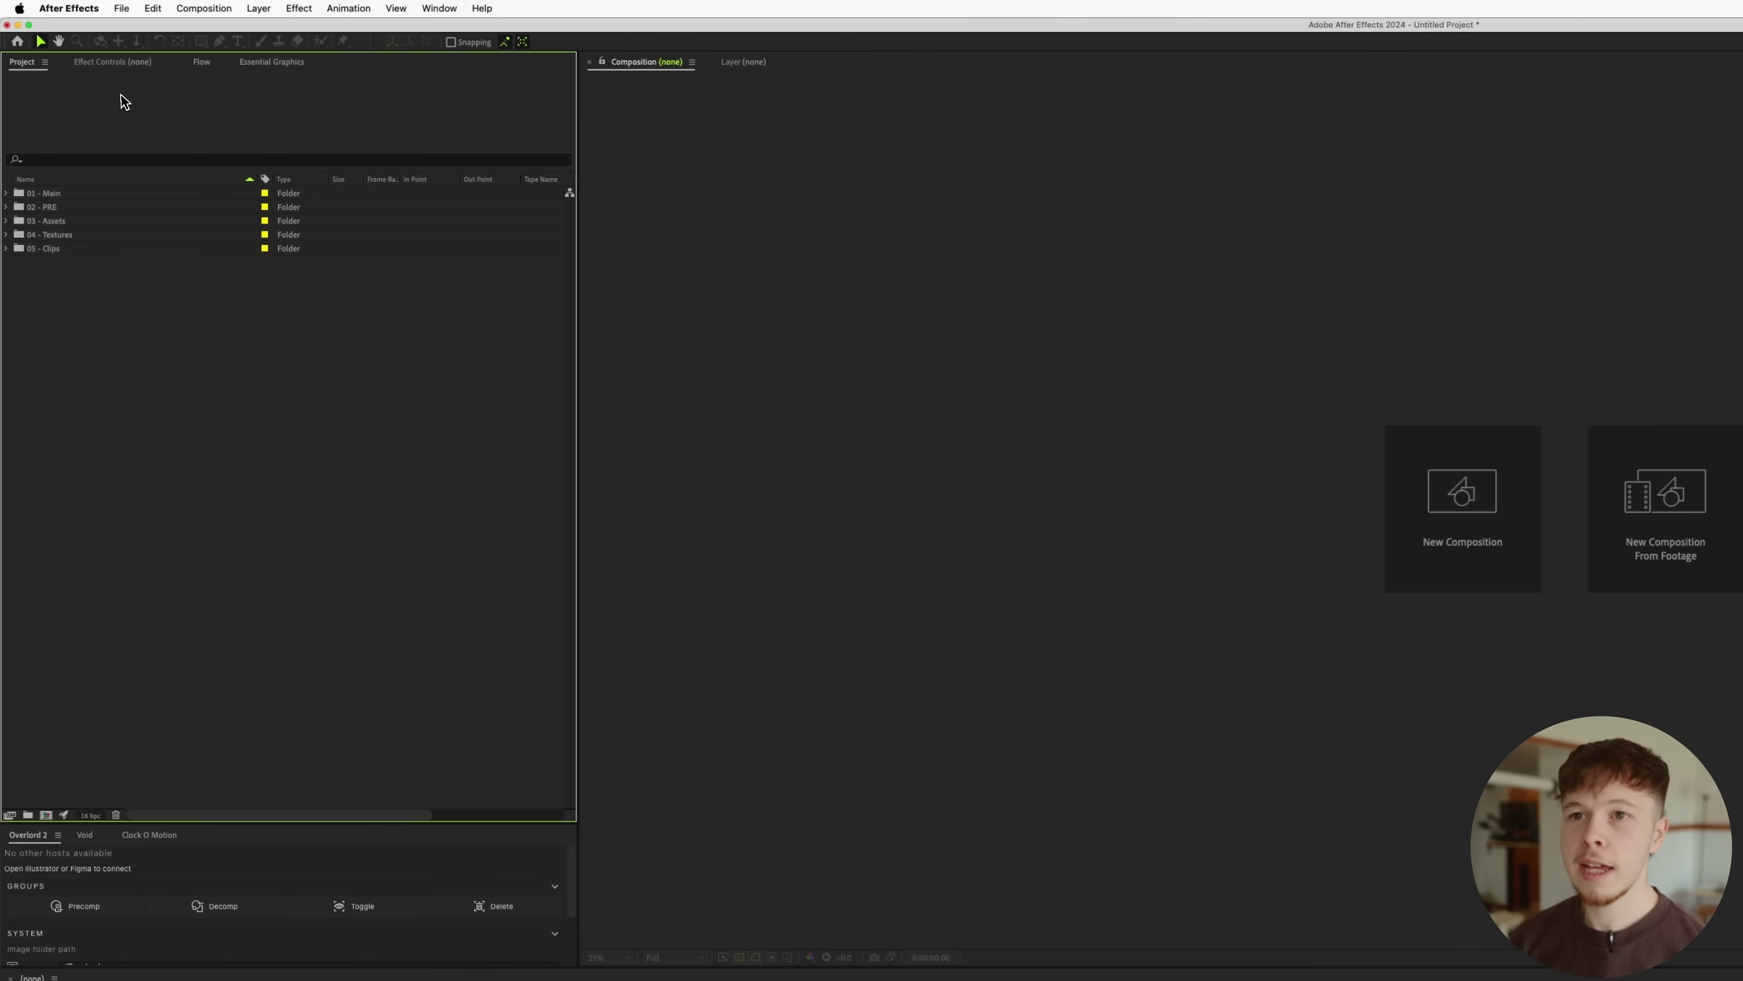
{"action": "left_click", "coordinate": [130, 65]}
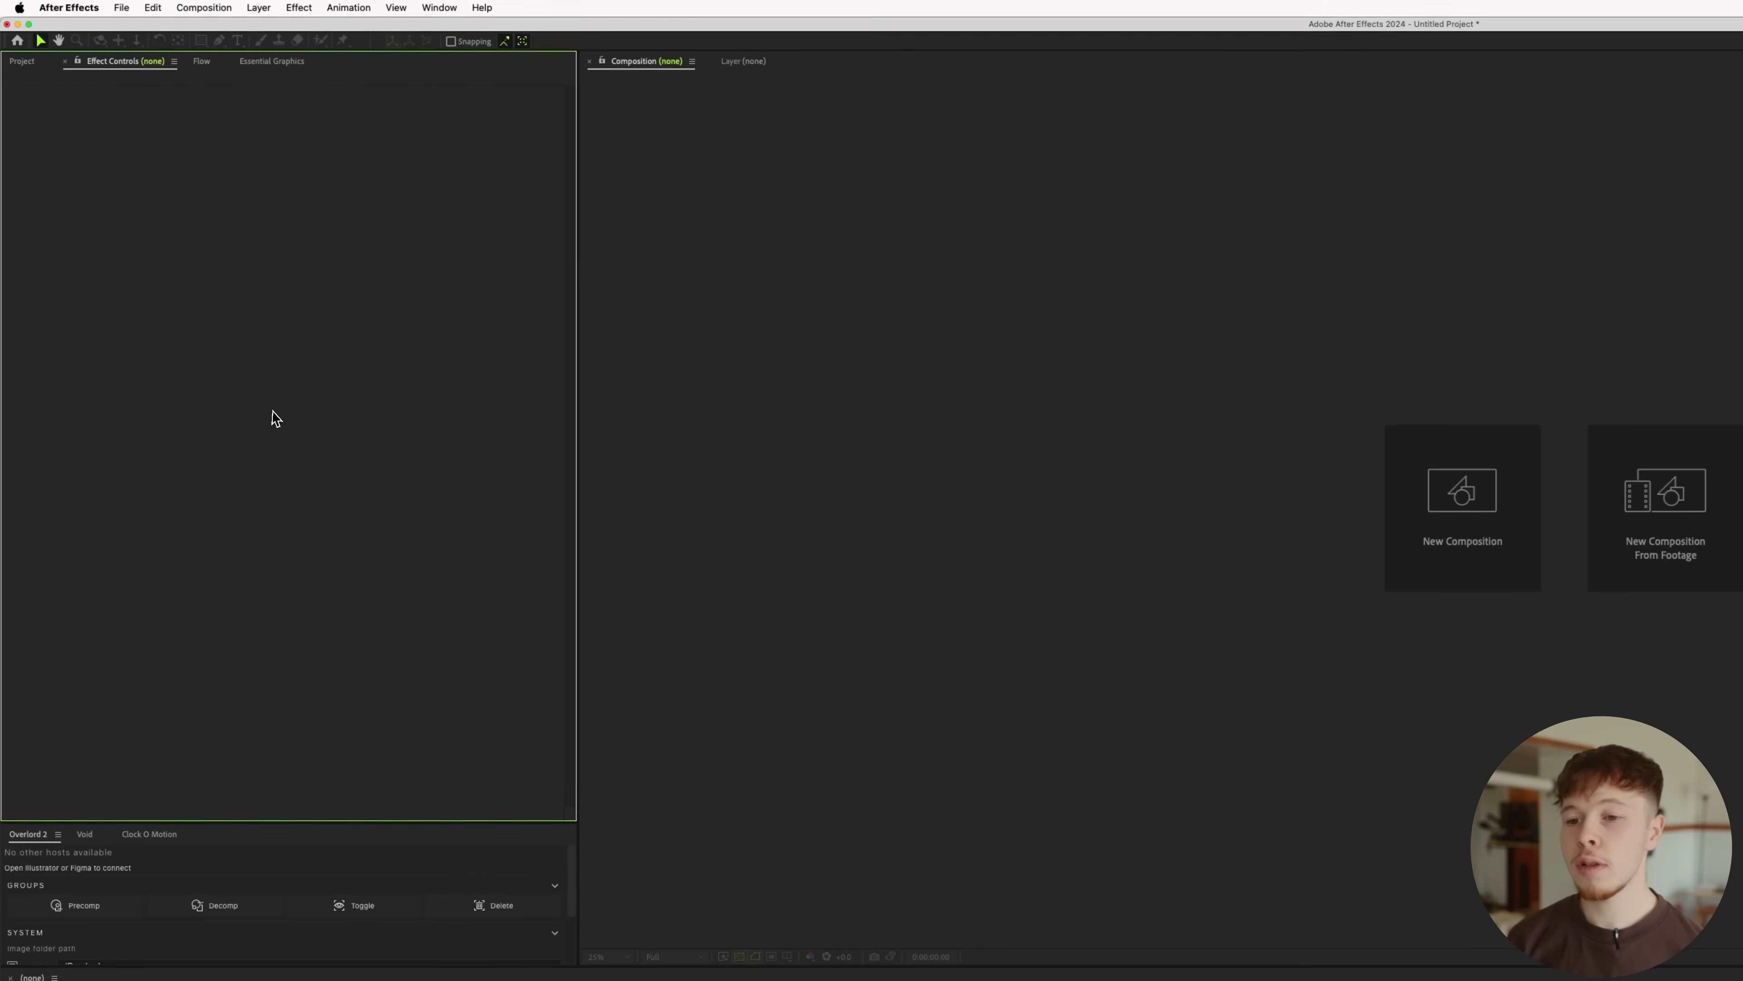
{"action": "left_click", "coordinate": [202, 61]}
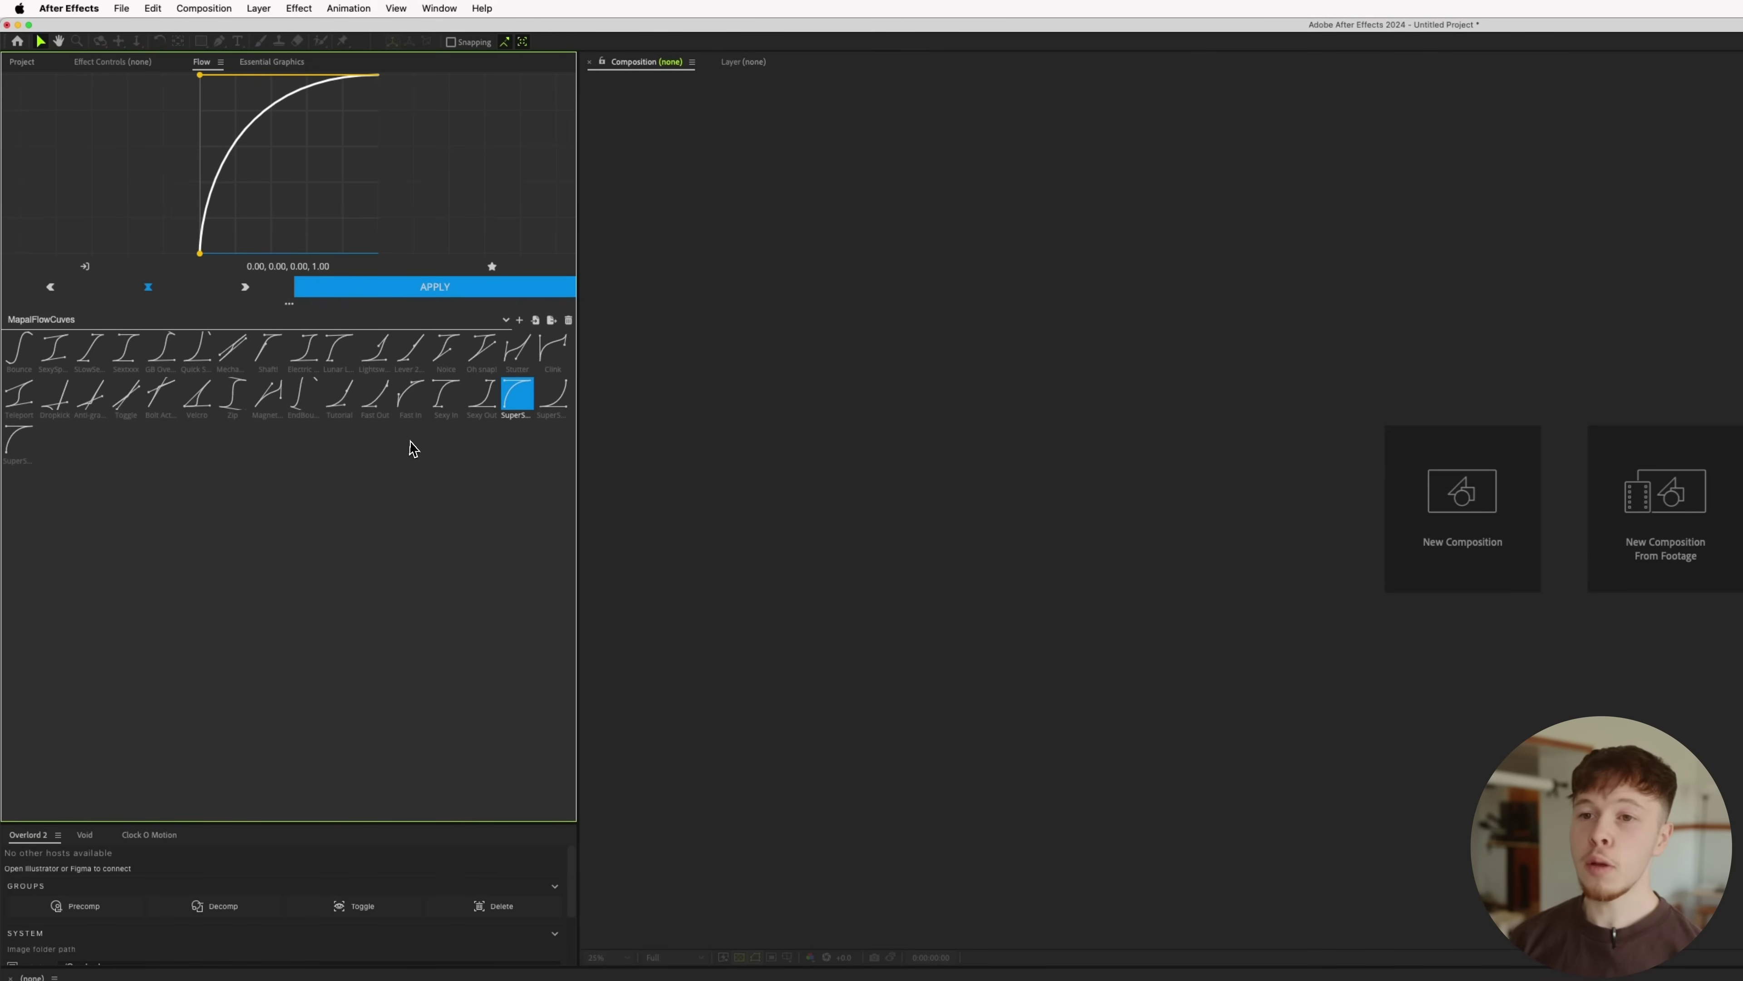
{"action": "left_click", "coordinate": [271, 63]}
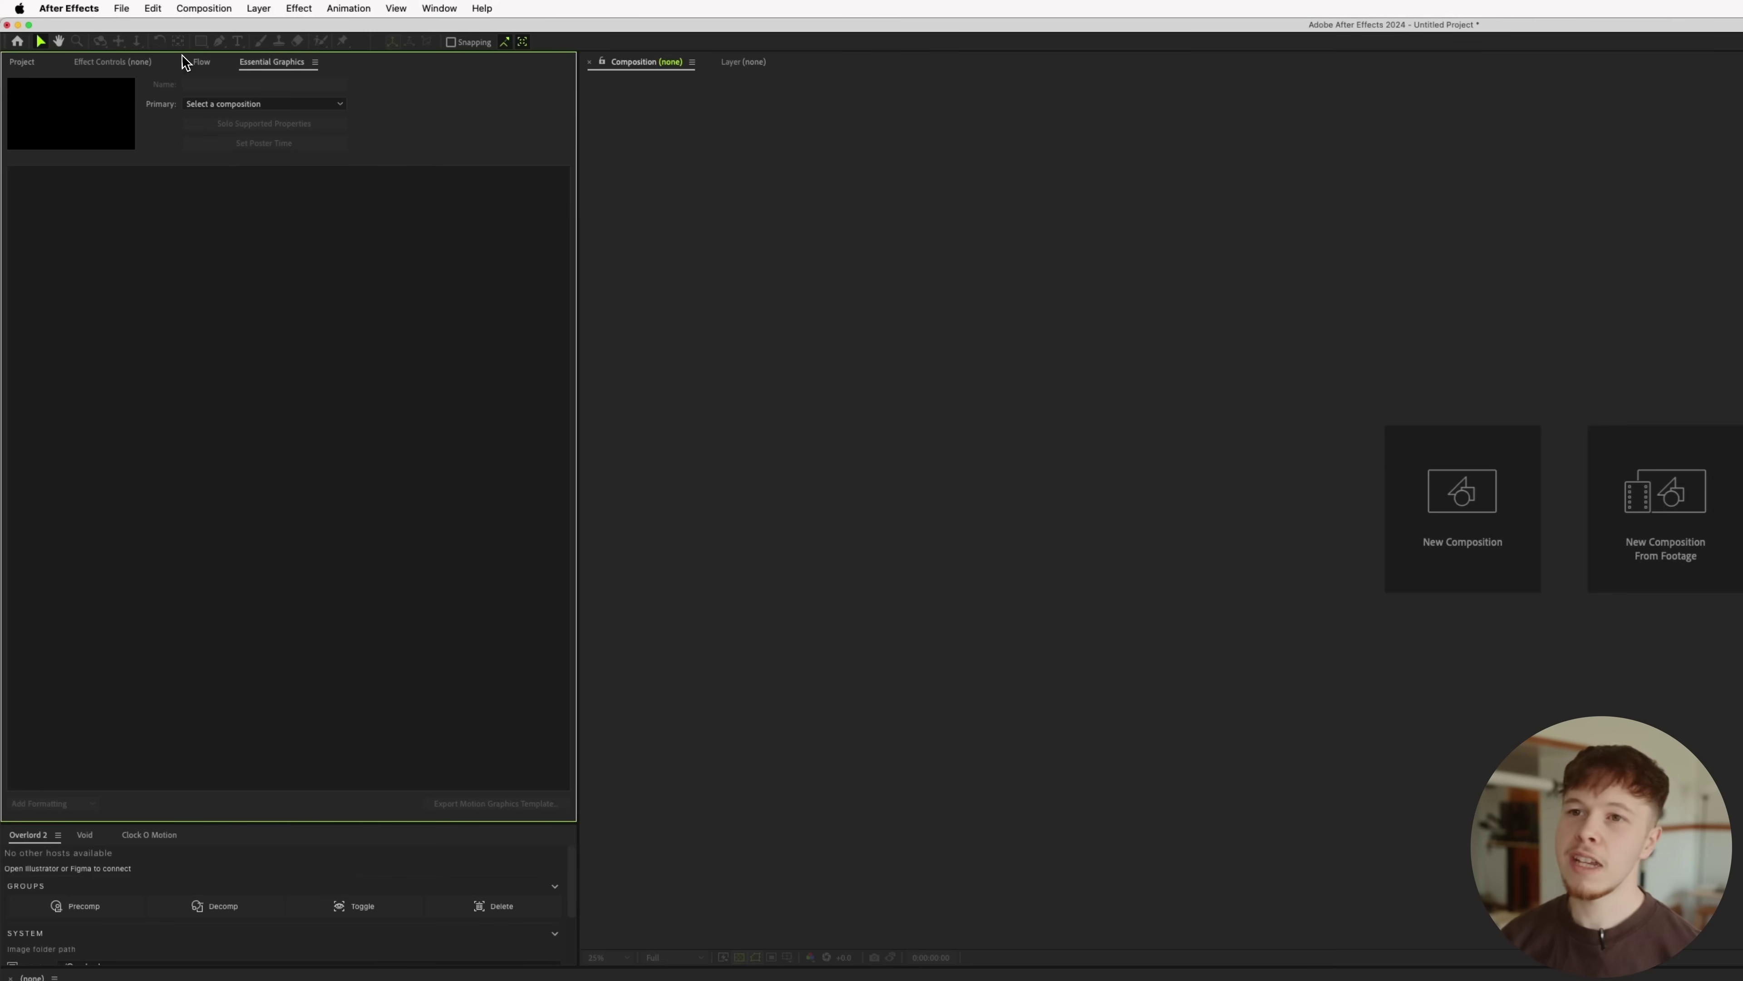
{"action": "left_click", "coordinate": [20, 61]}
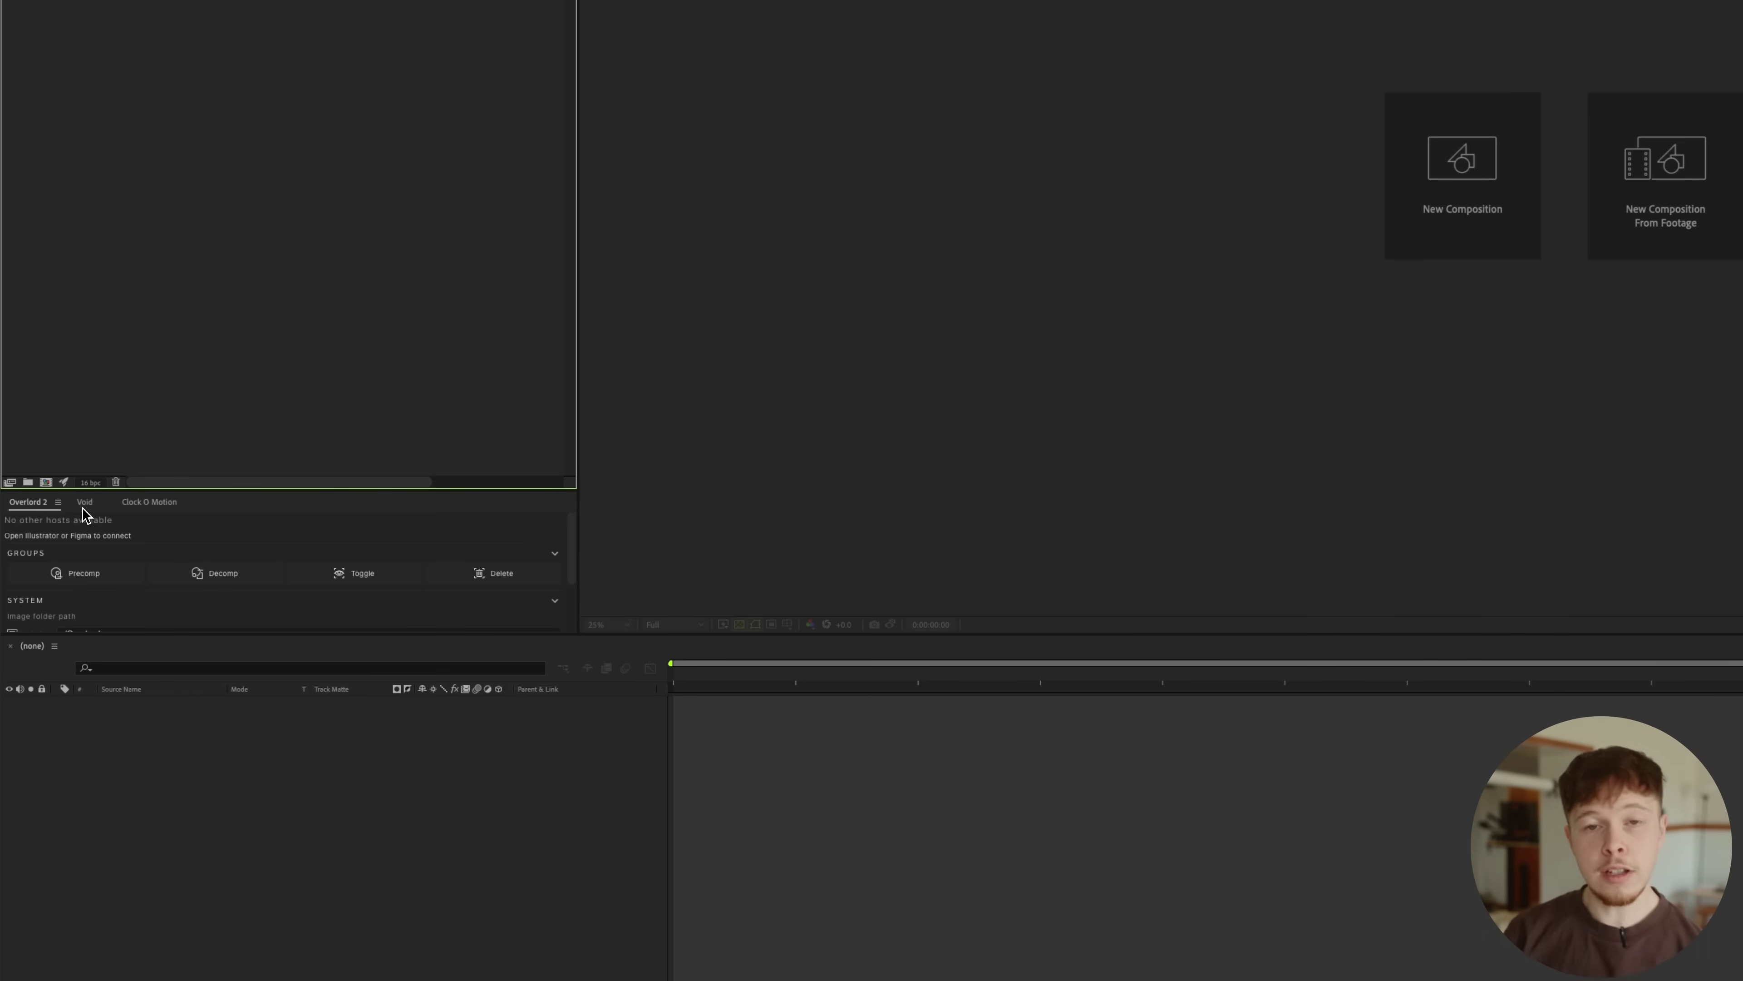
- Show the Void tab, glance at Clock O Motion, and return to the Void tools
{"action": "scroll", "coordinate": [185, 580], "scroll_direction": "down", "scroll_amount": 3}
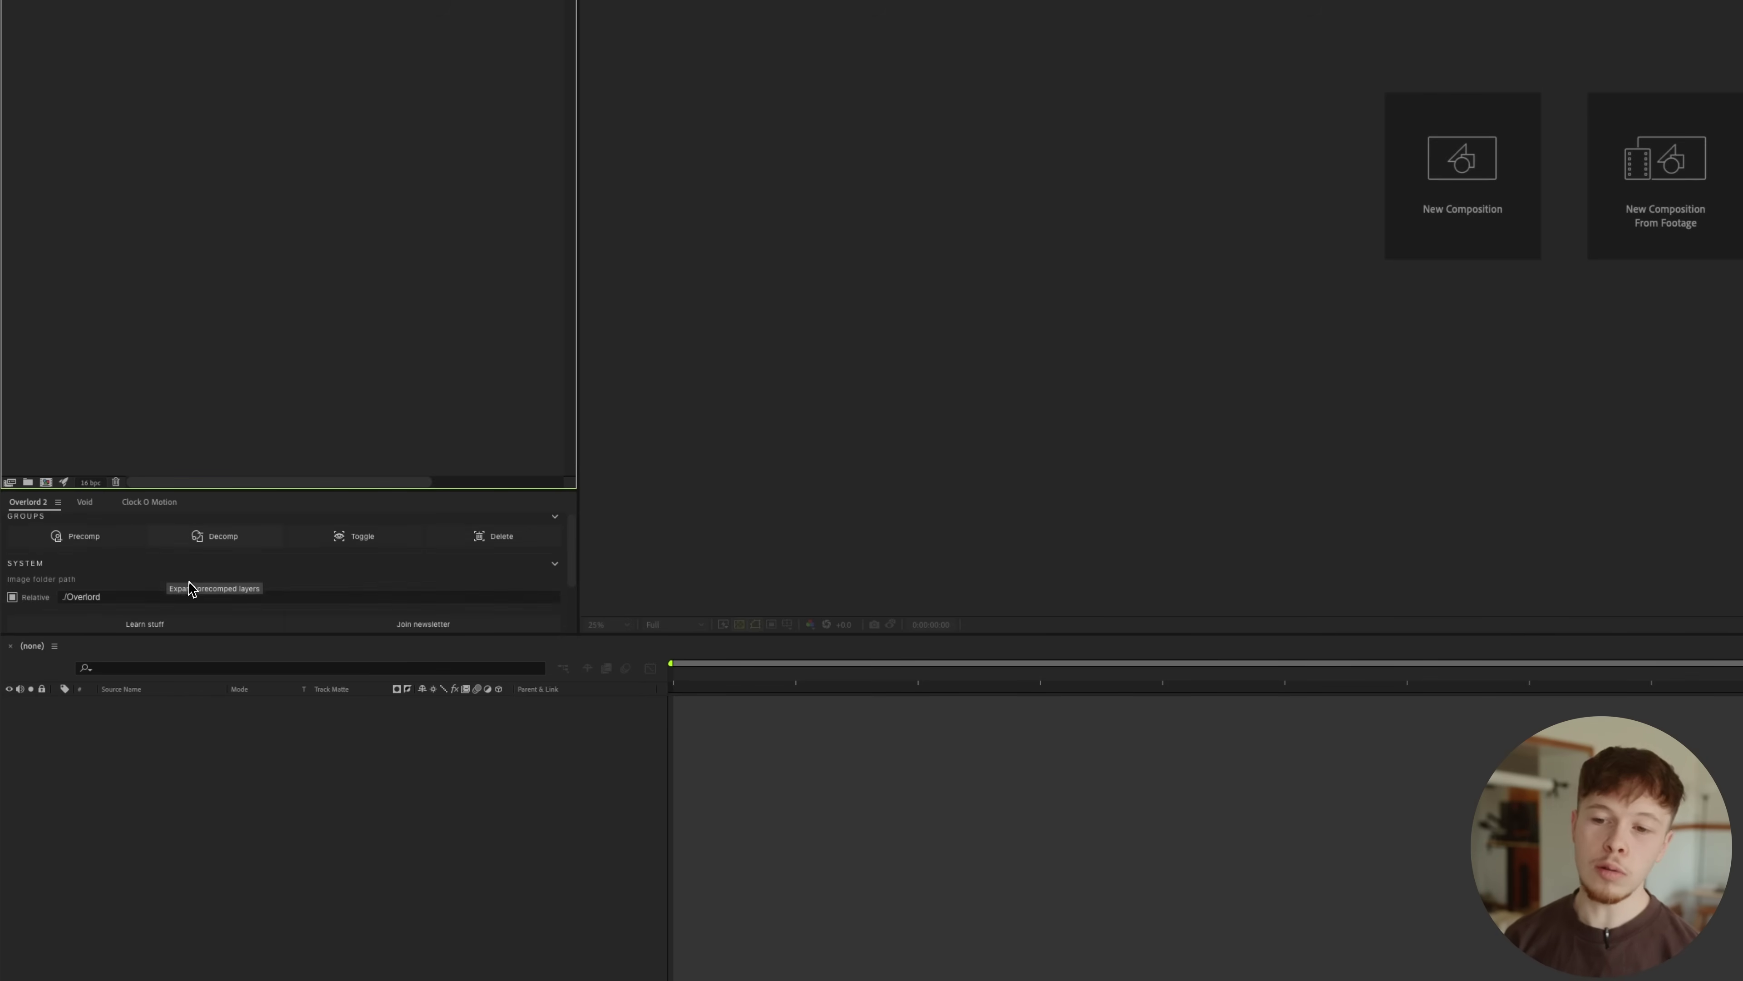
{"action": "scroll", "coordinate": [197, 585], "scroll_direction": "up", "scroll_amount": 3}
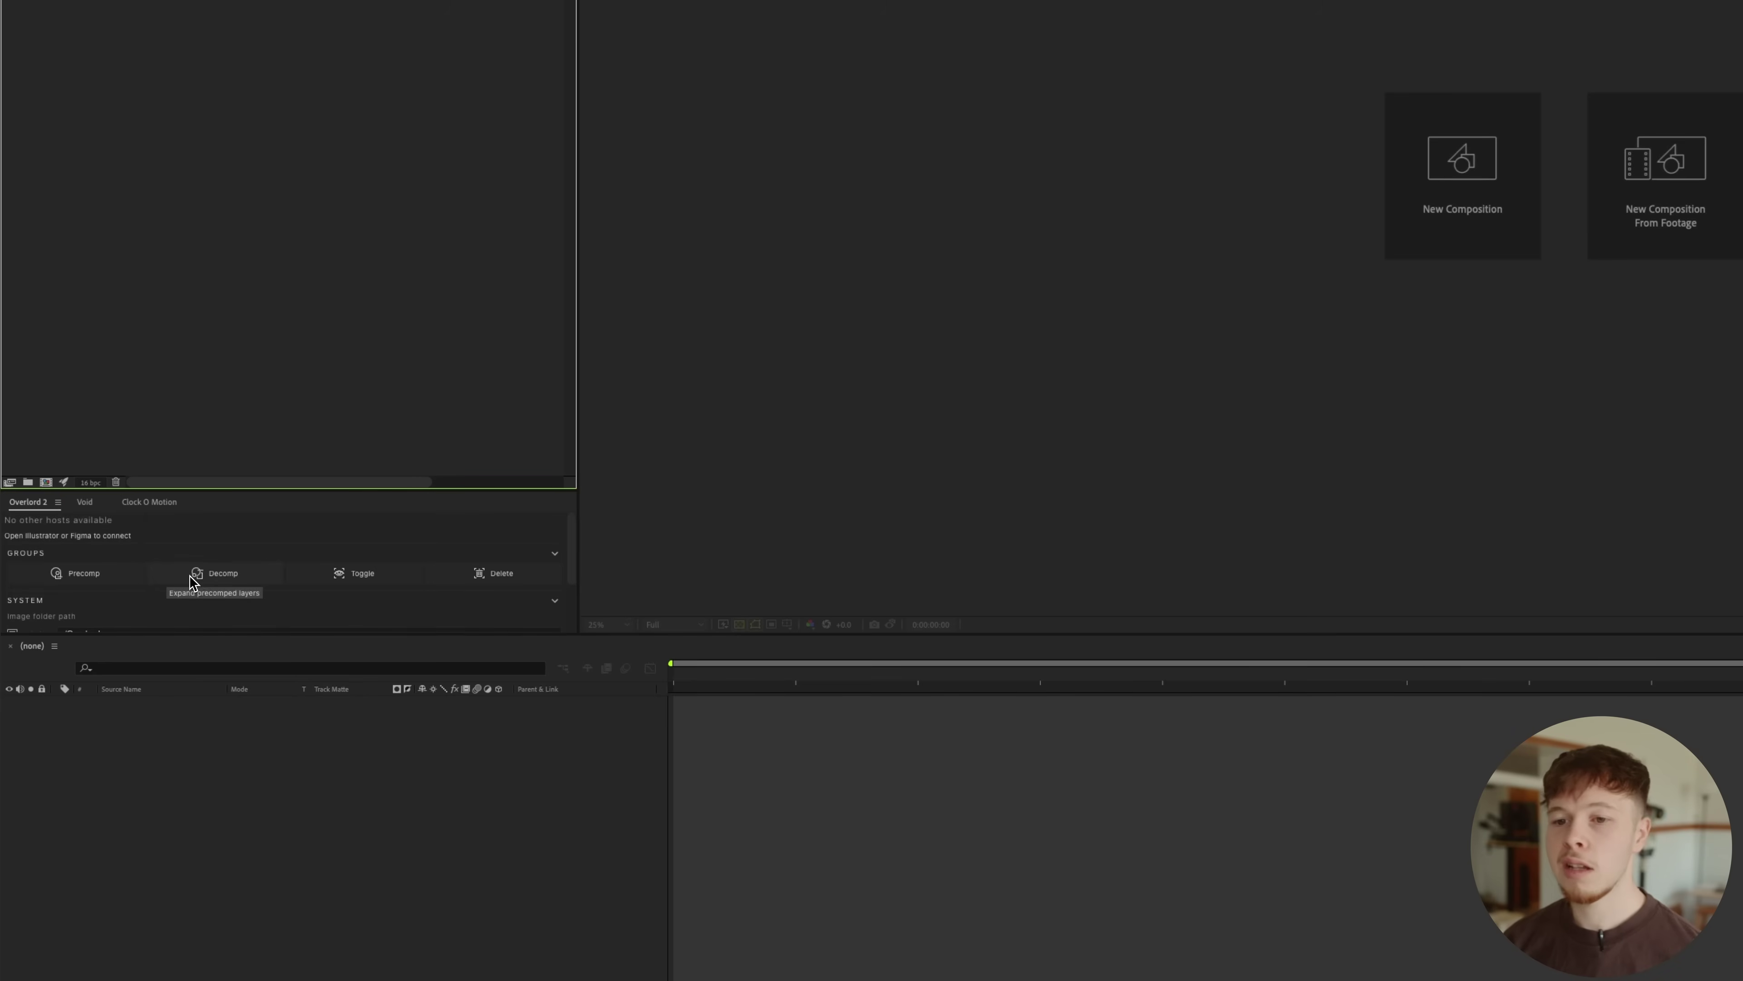
{"action": "left_click", "coordinate": [84, 501]}
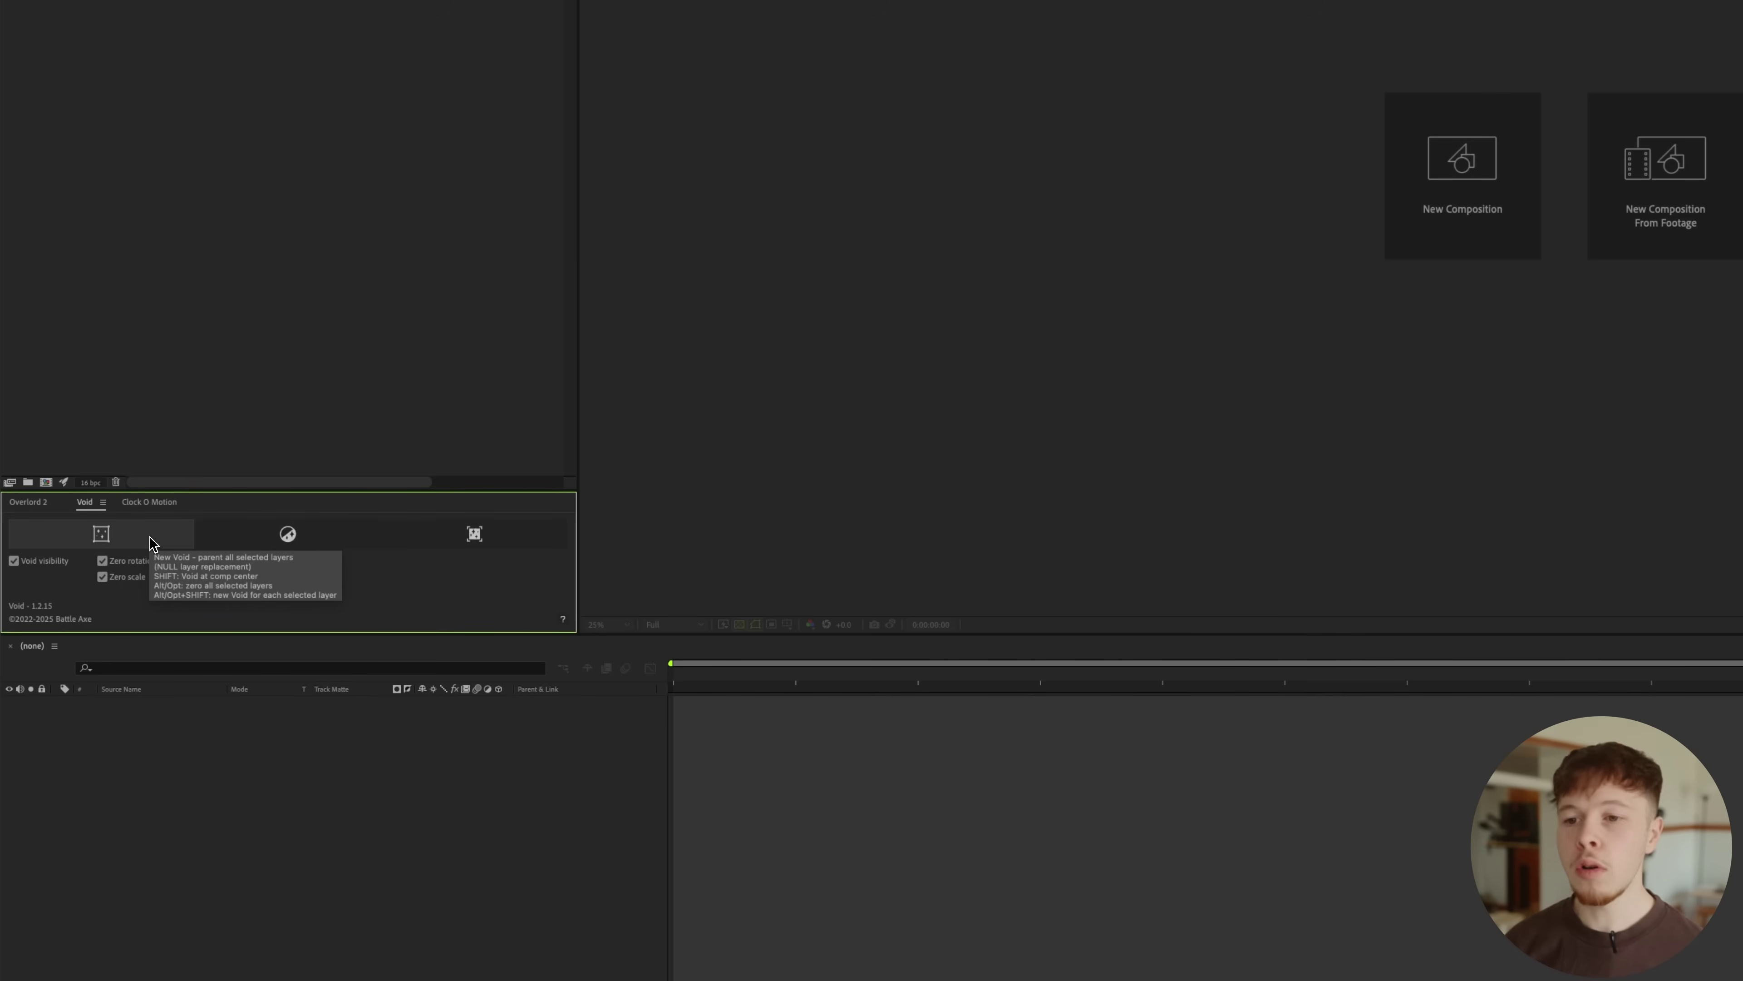
{"action": "left_click", "coordinate": [147, 503]}
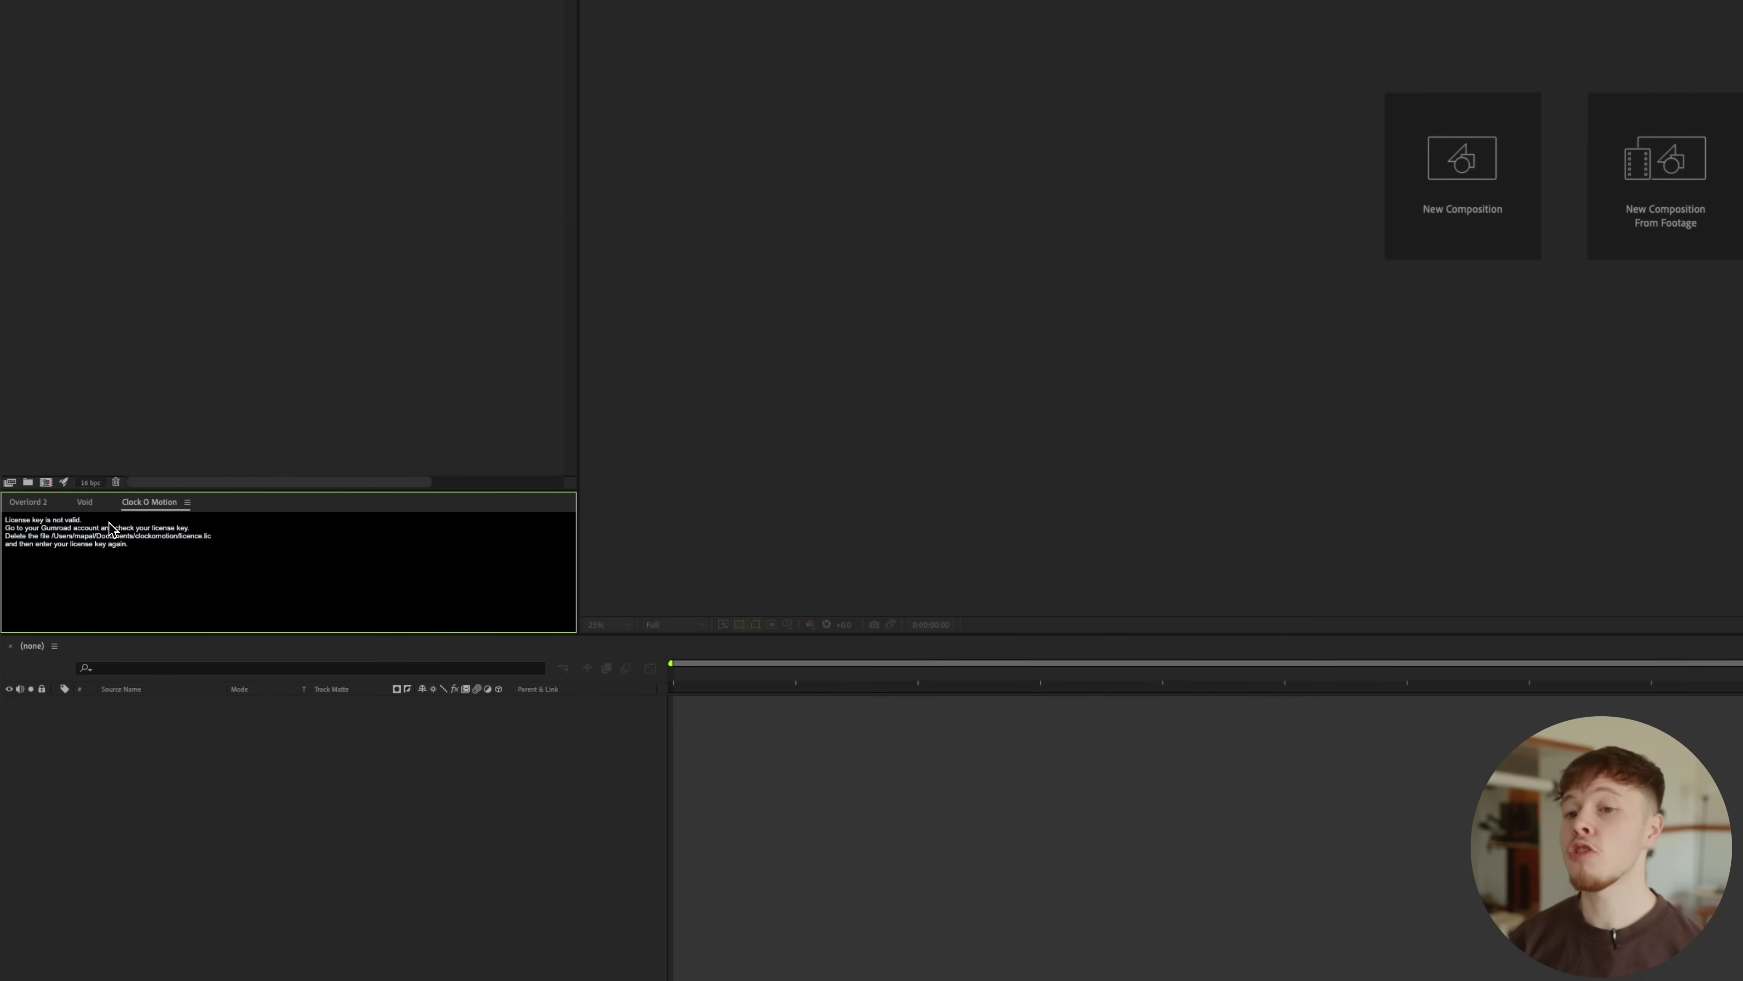
{"action": "left_click", "coordinate": [88, 502]}
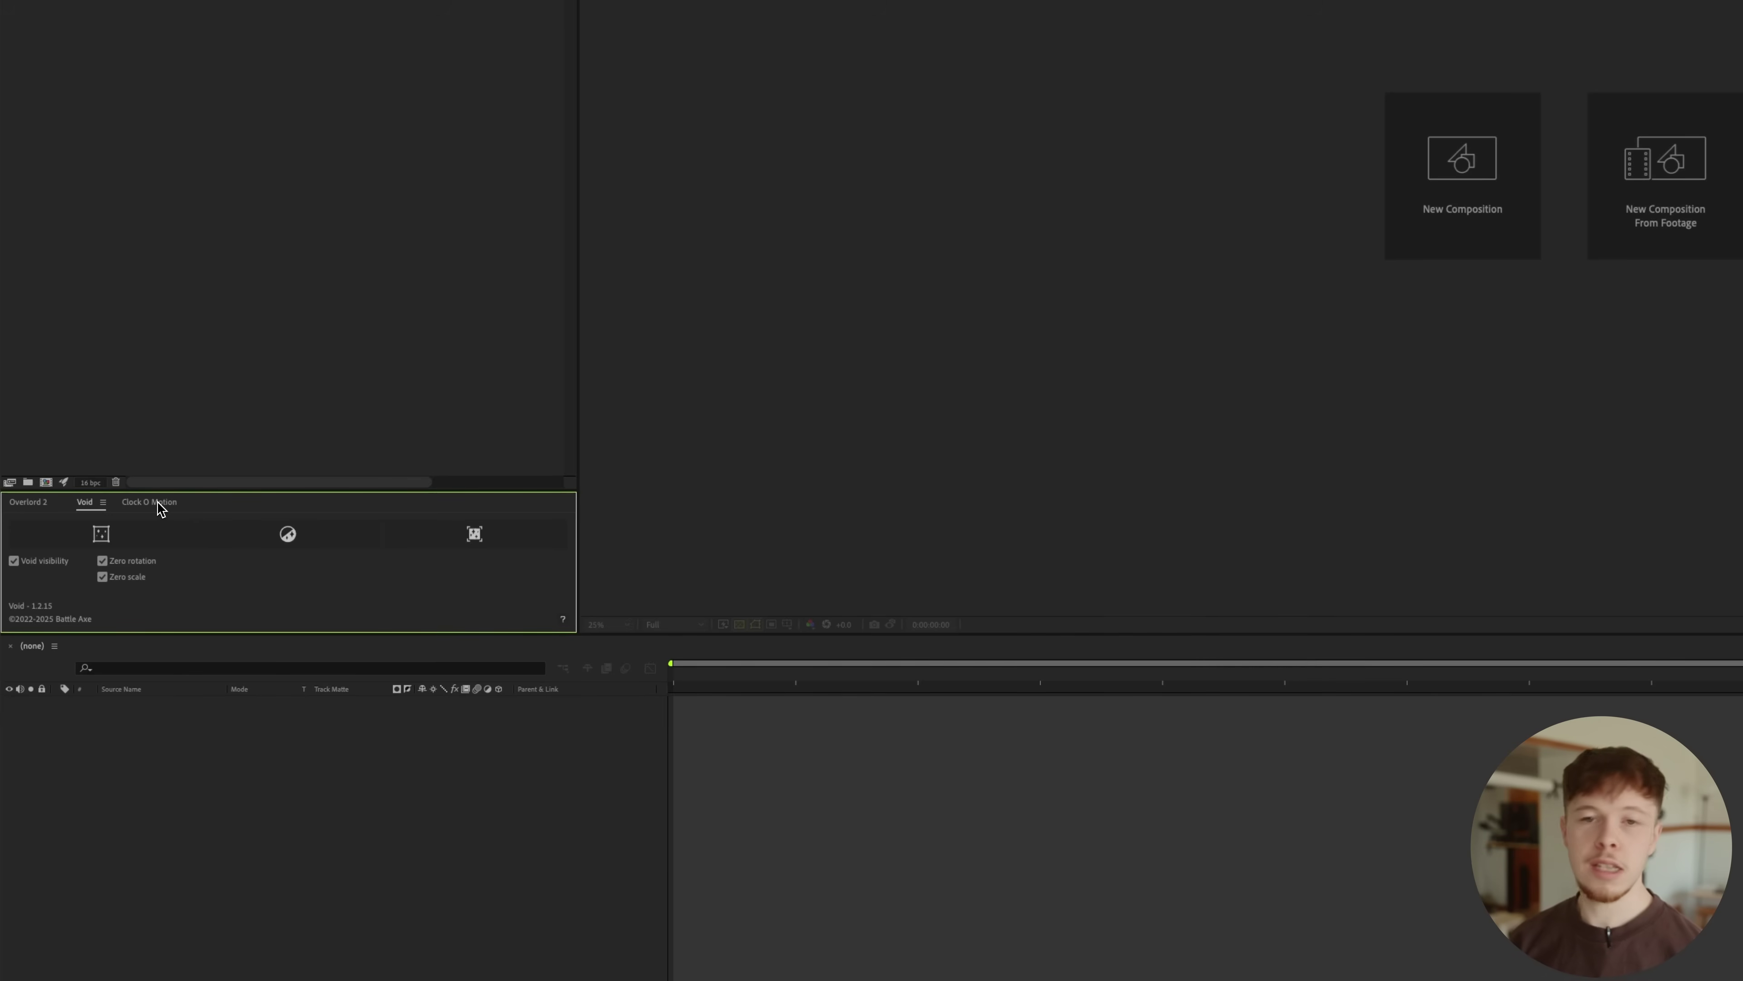
{"action": "left_click", "coordinate": [367, 759]}
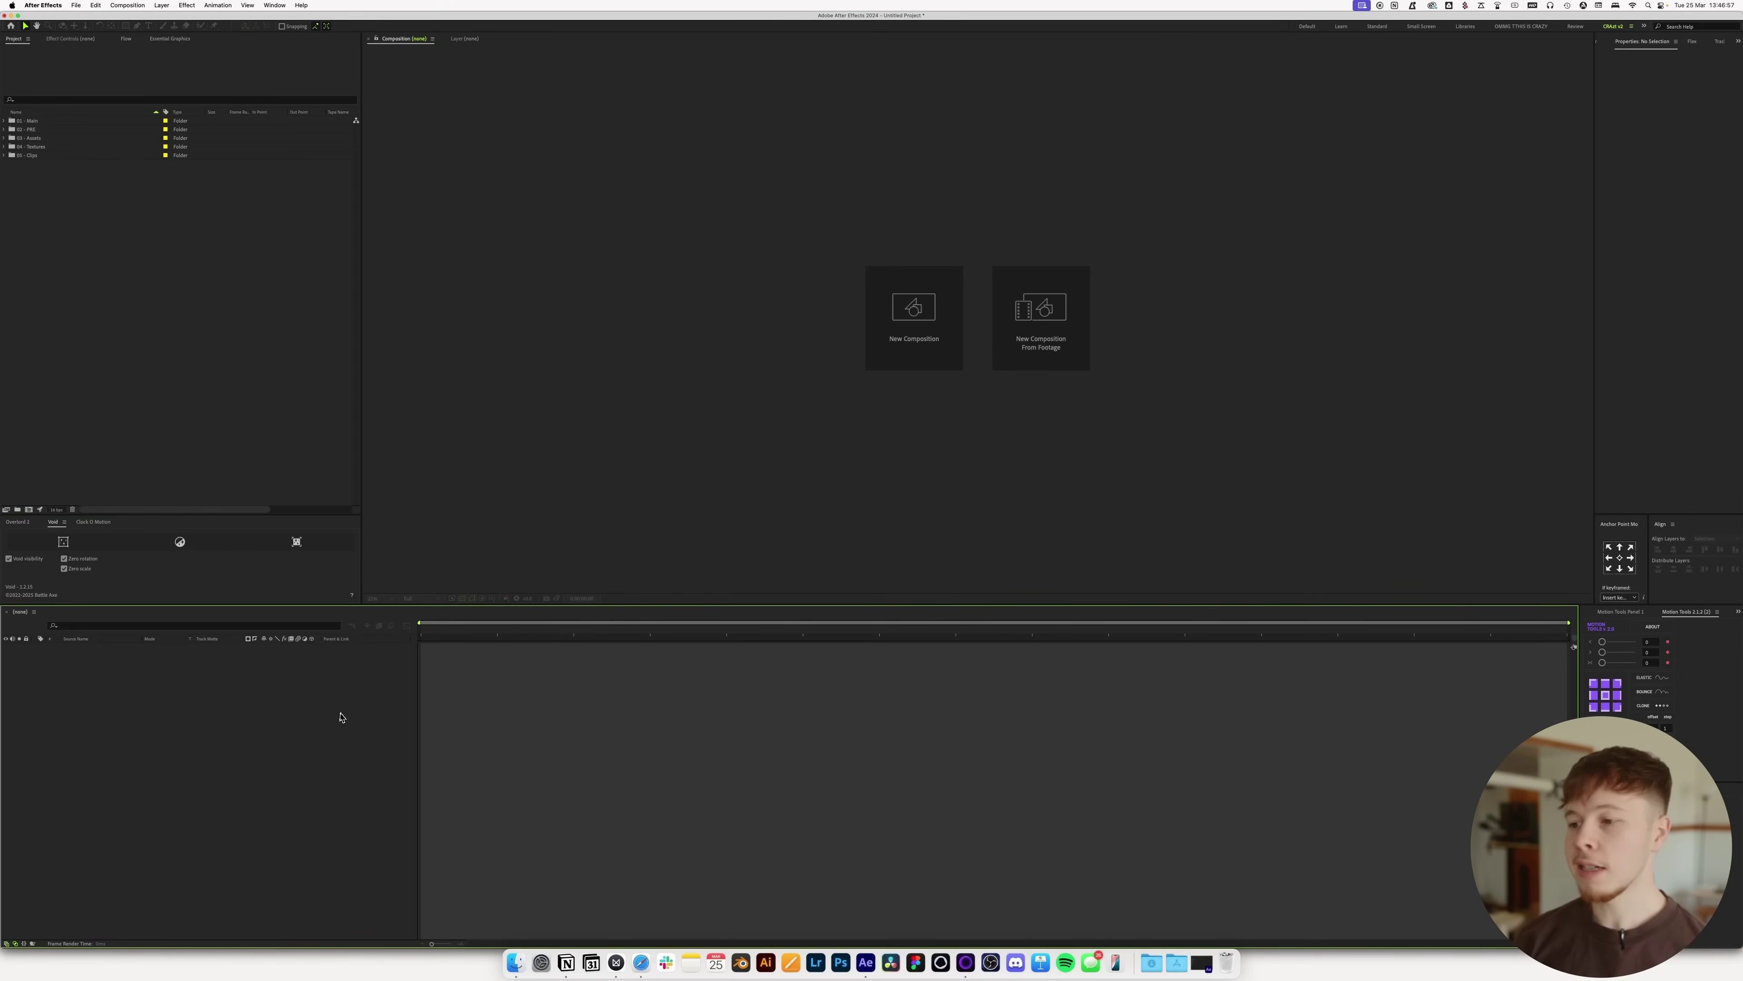
- Create Comp 1 and add White Solid 1 with the default solid settings via Cmd+Y
{"action": "left_click", "coordinate": [927, 323]}
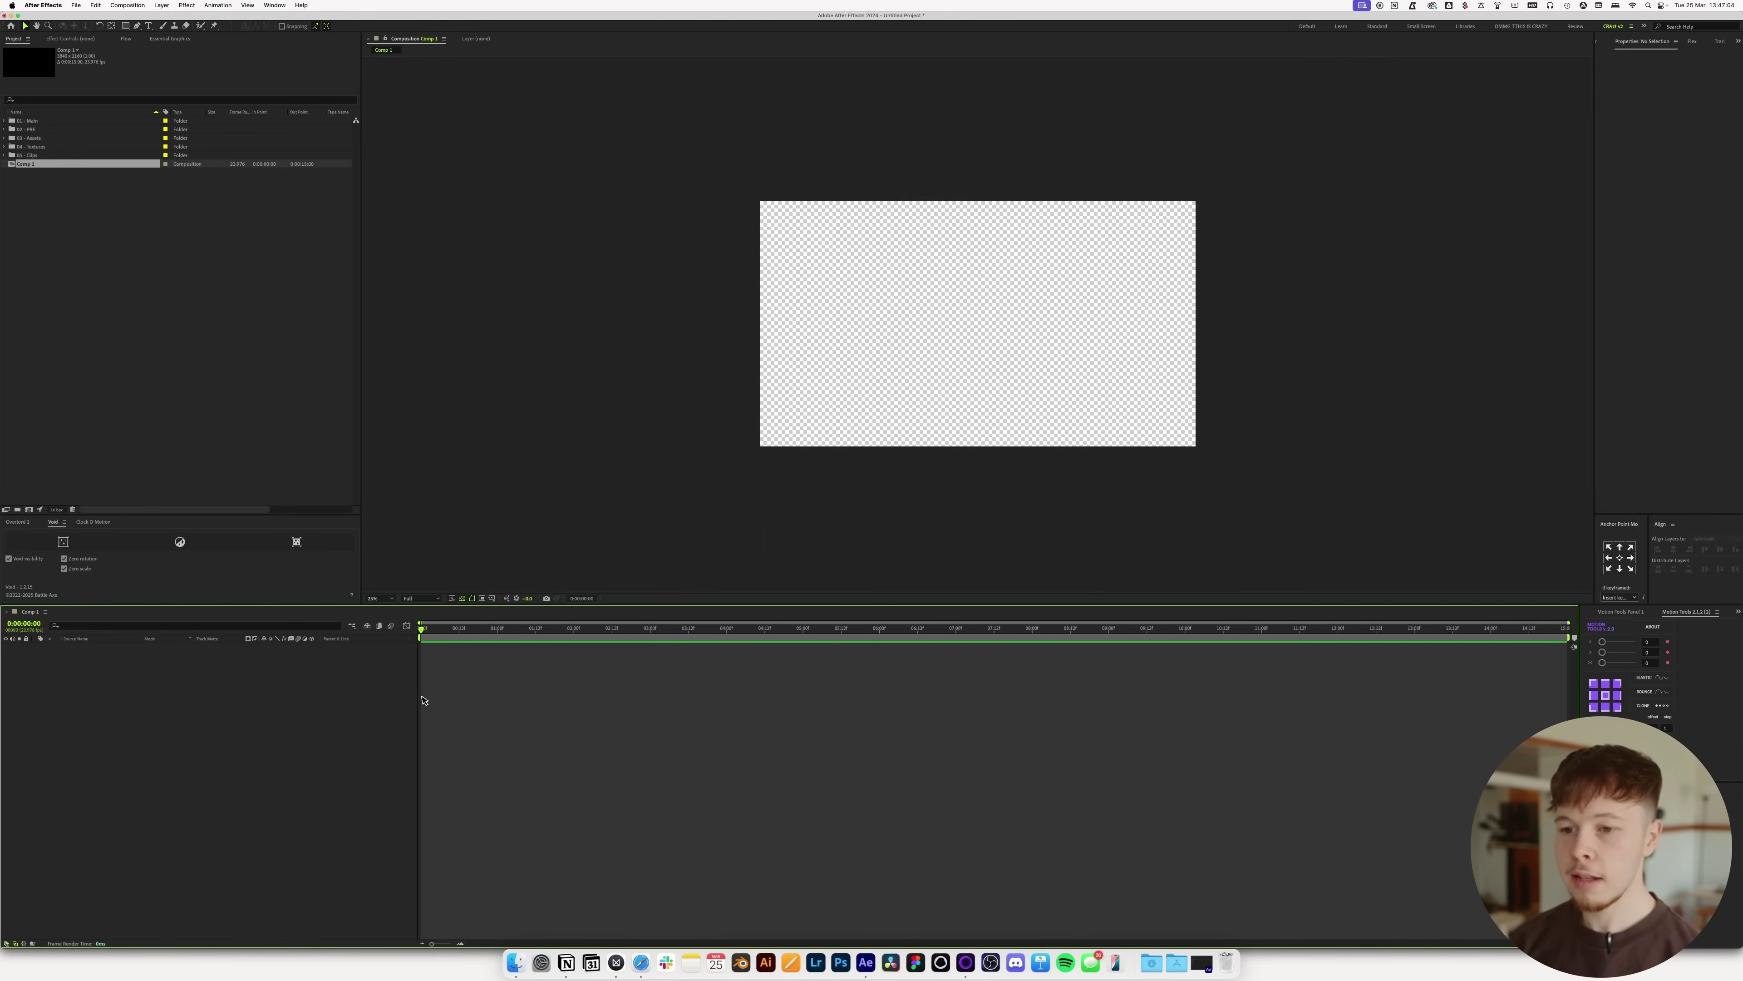
{"action": "key", "text": "super+y"}
{"action": "key", "text": "Return"}
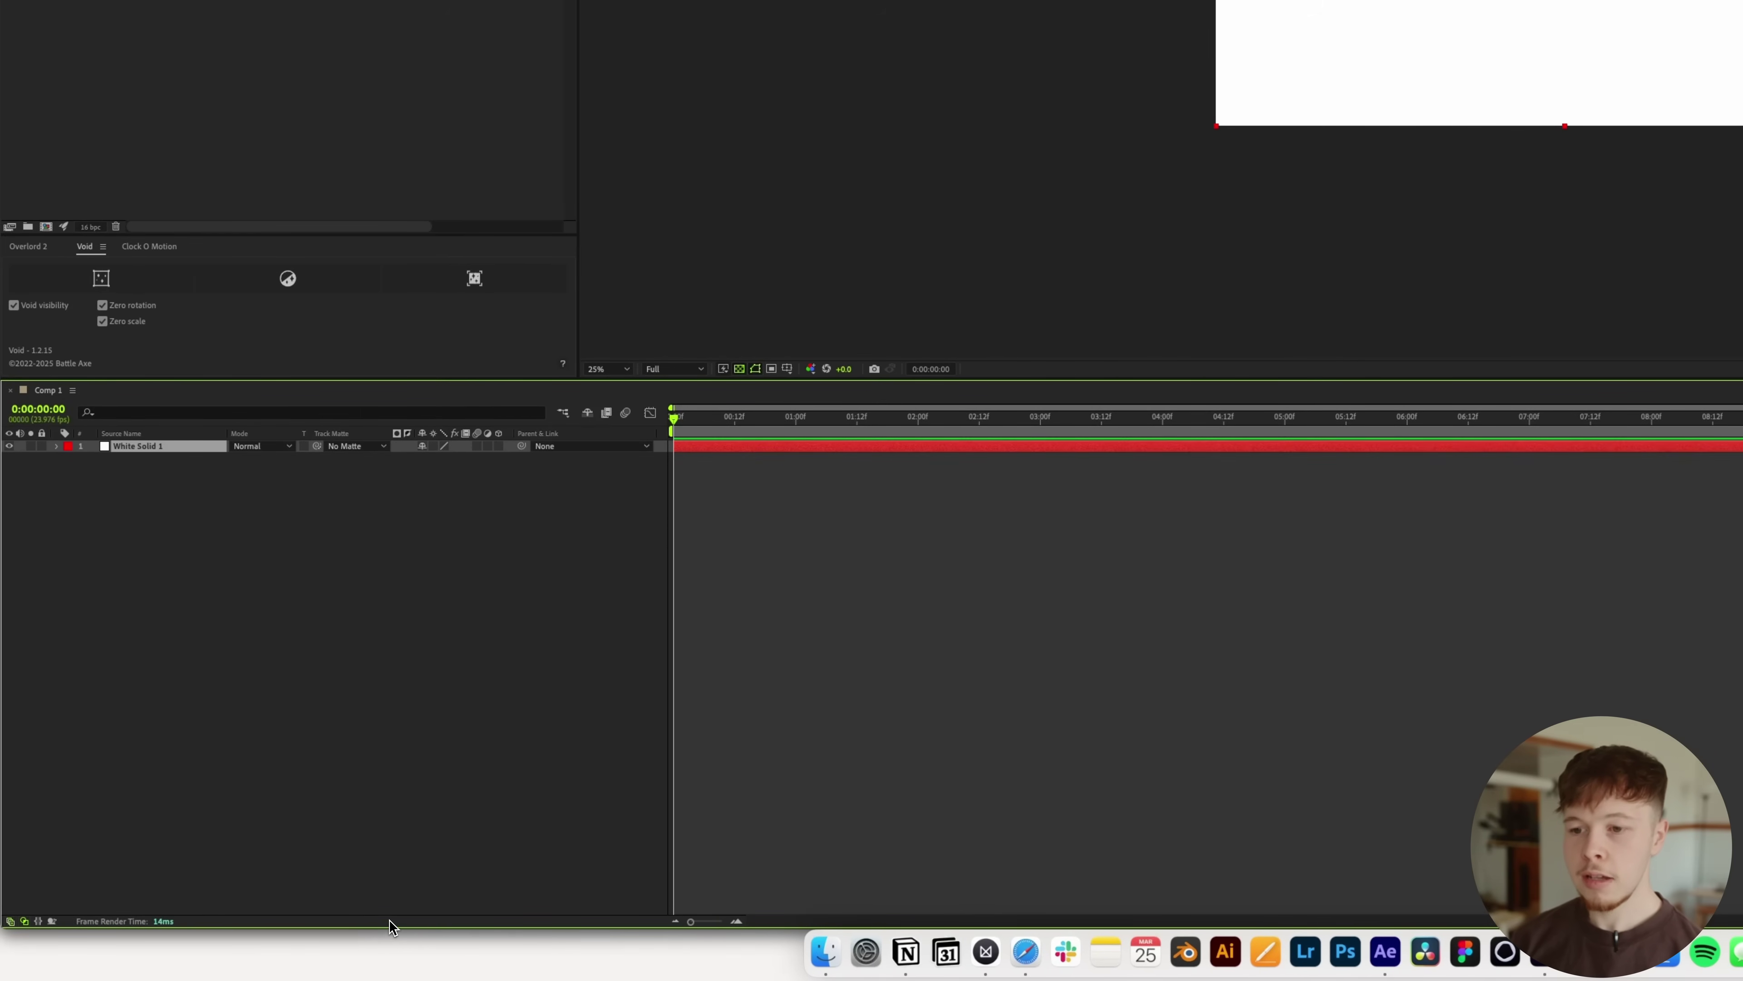
- Inspect the timeline's column list and blend-mode menu, leaving the blend mode at Normal
{"action": "right_click", "coordinate": [367, 438]}
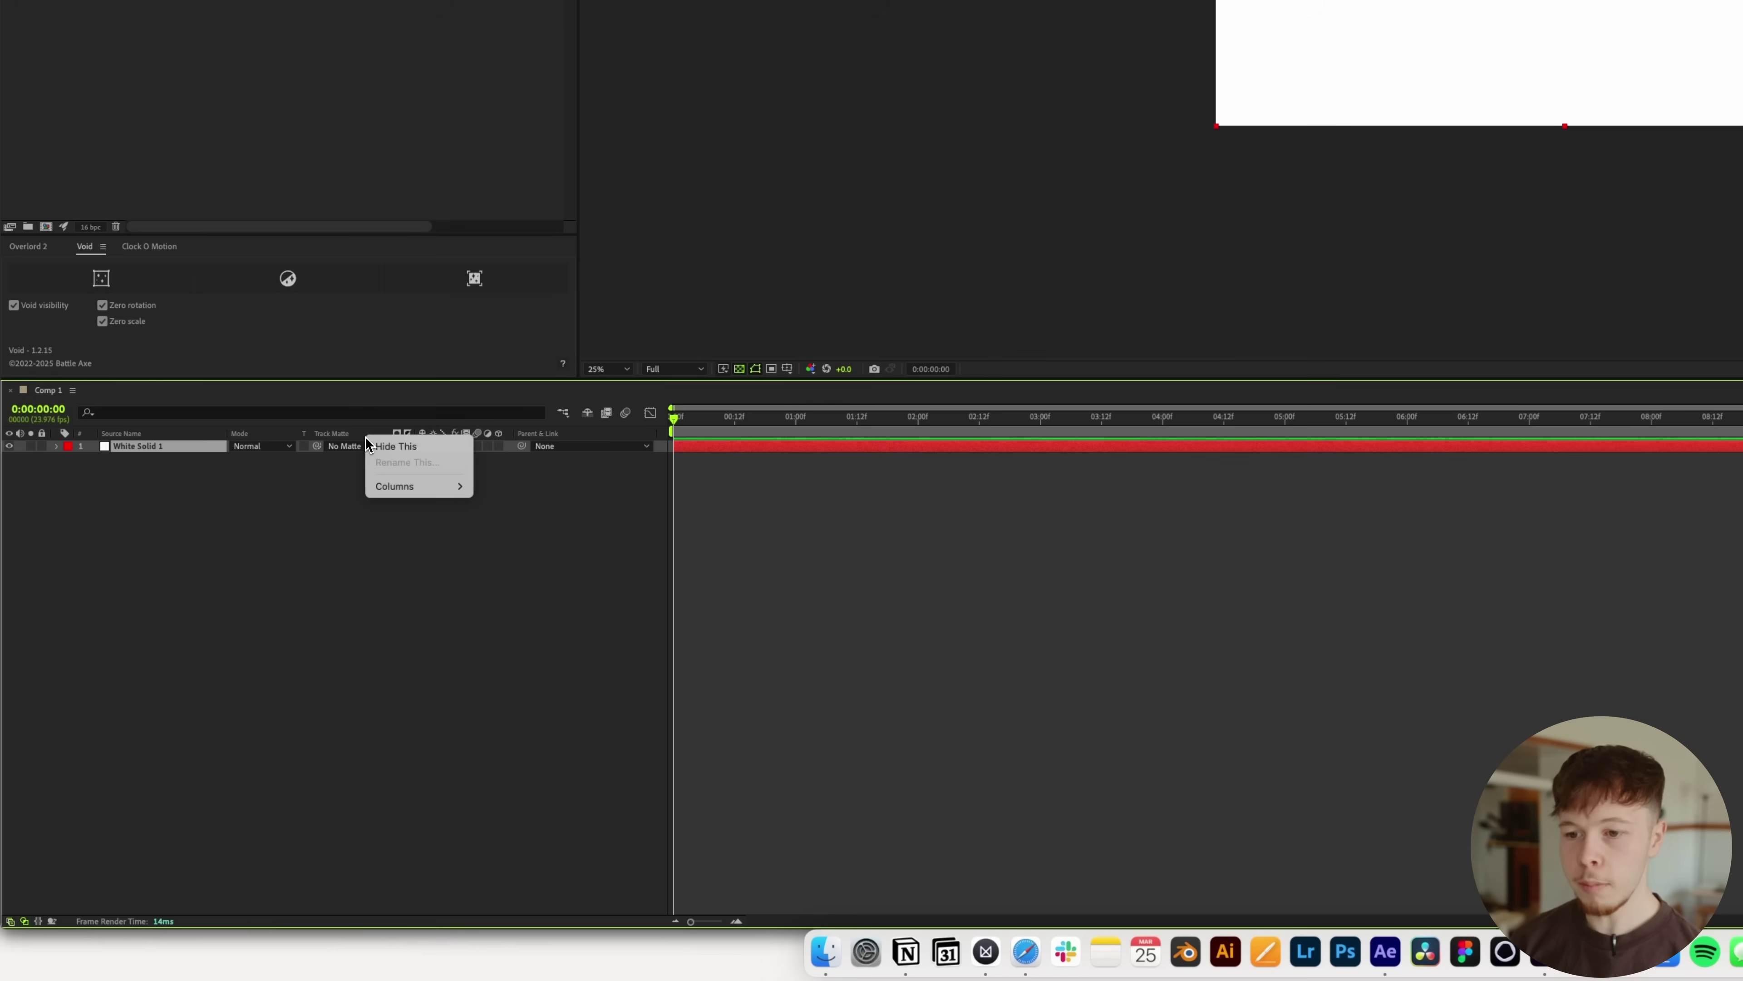
{"action": "mouse_move", "coordinate": [442, 495]}
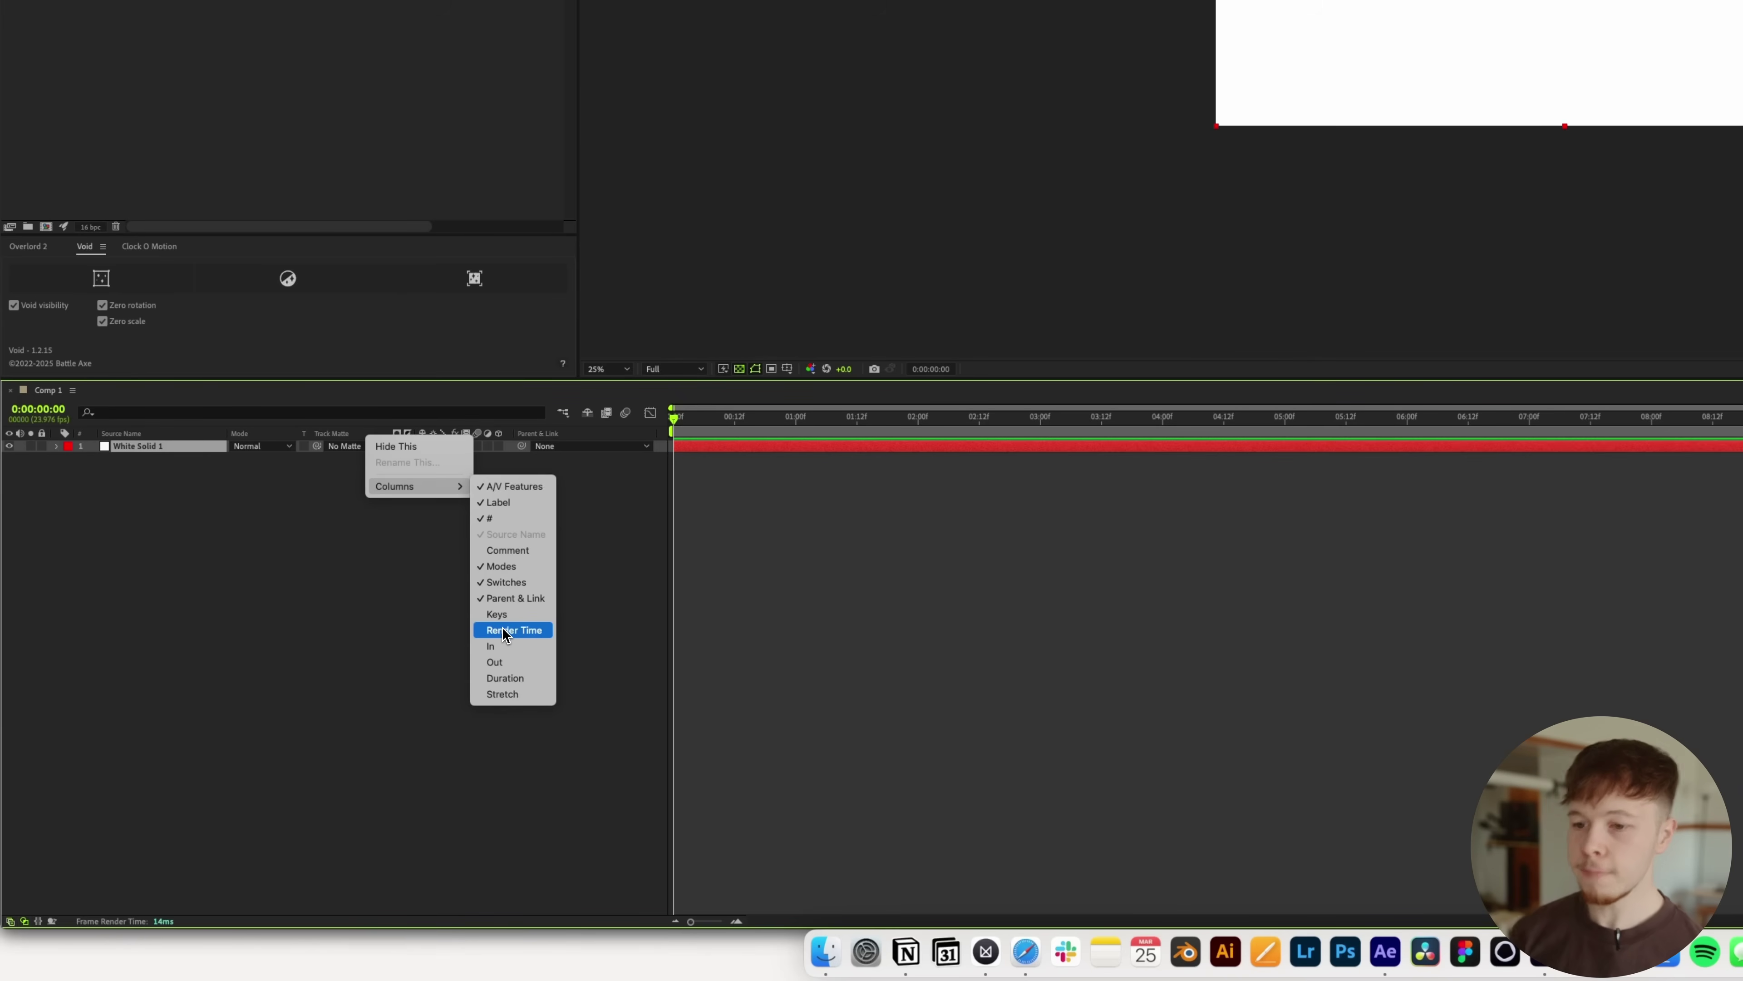
{"action": "left_click", "coordinate": [369, 522]}
{"action": "left_click", "coordinate": [275, 446]}
{"action": "left_click", "coordinate": [367, 477]}
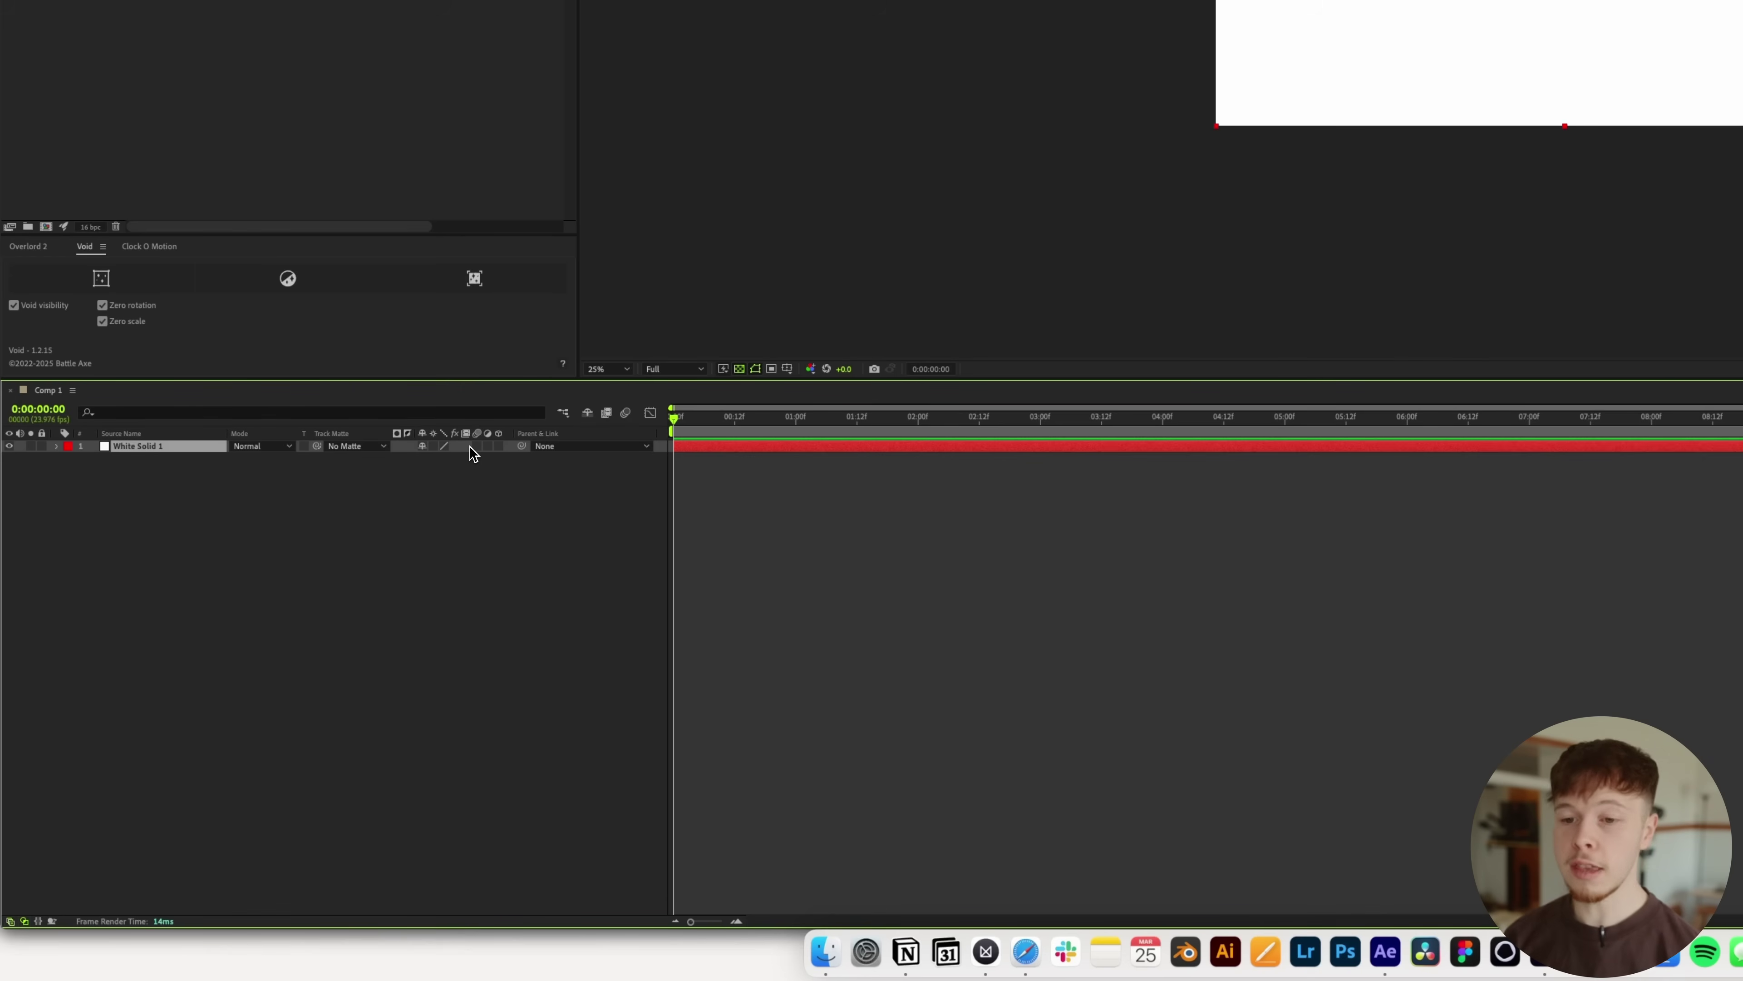
- Hide the Switches column and then the Track Matte column with Hide This
{"action": "right_click", "coordinate": [382, 432]}
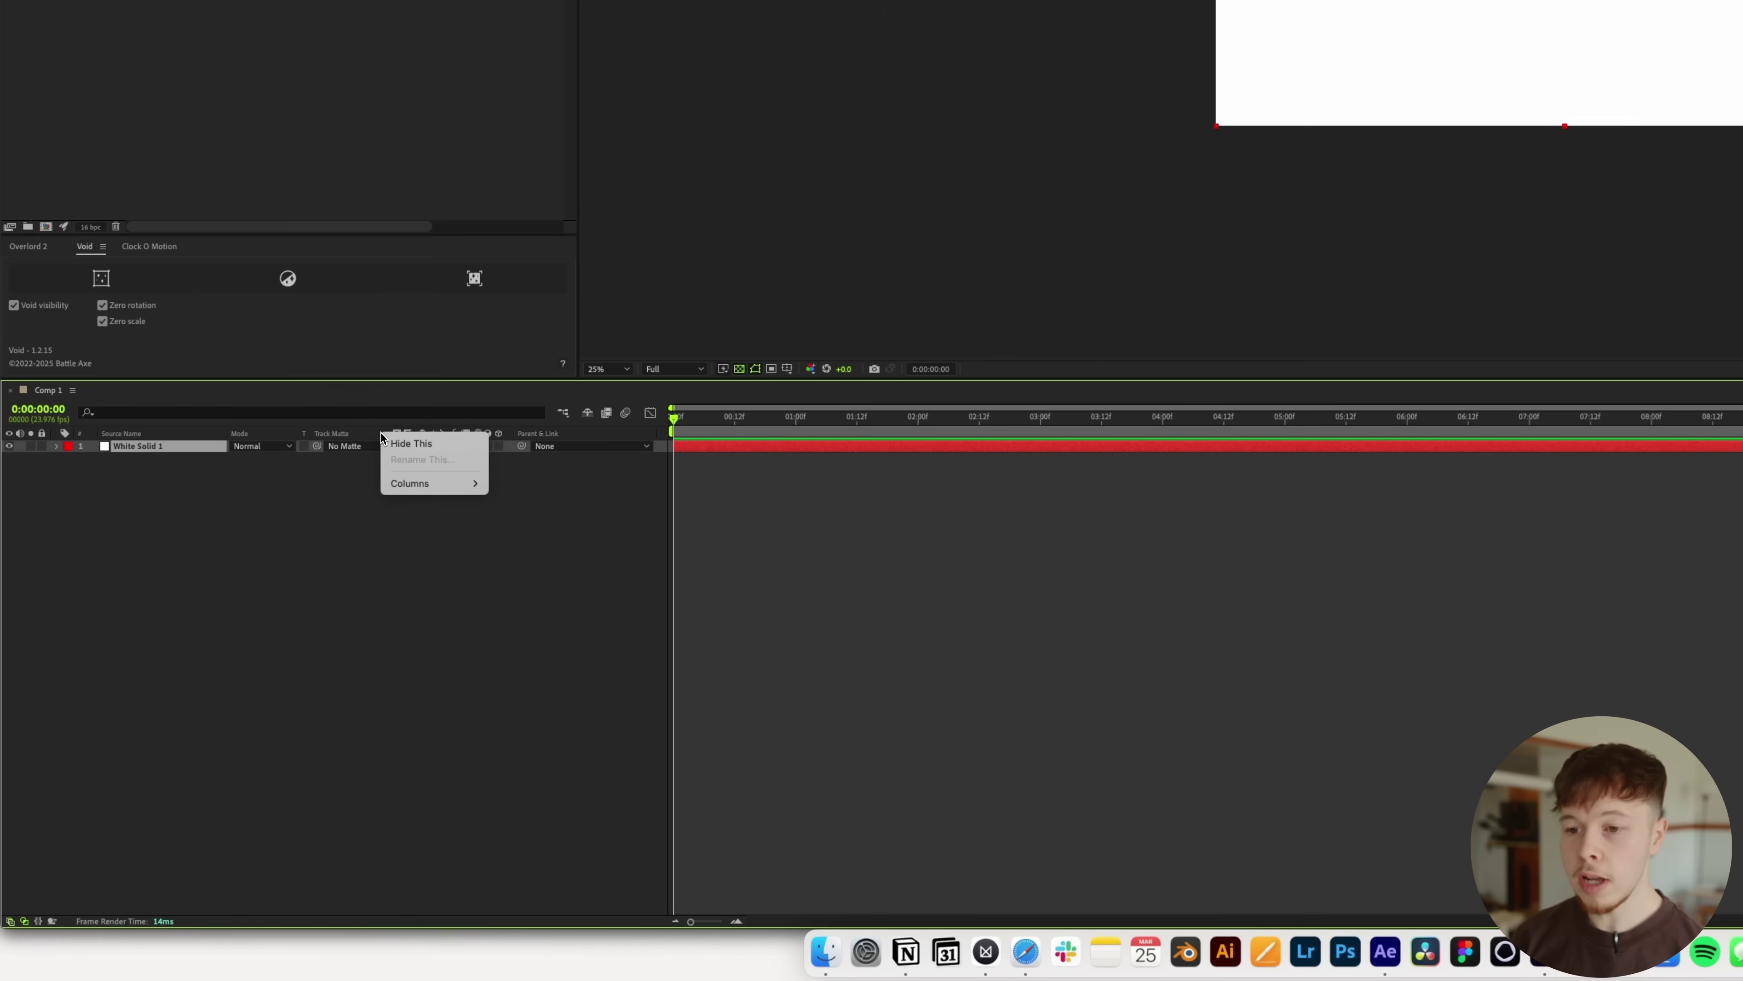
{"action": "left_click", "coordinate": [423, 443]}
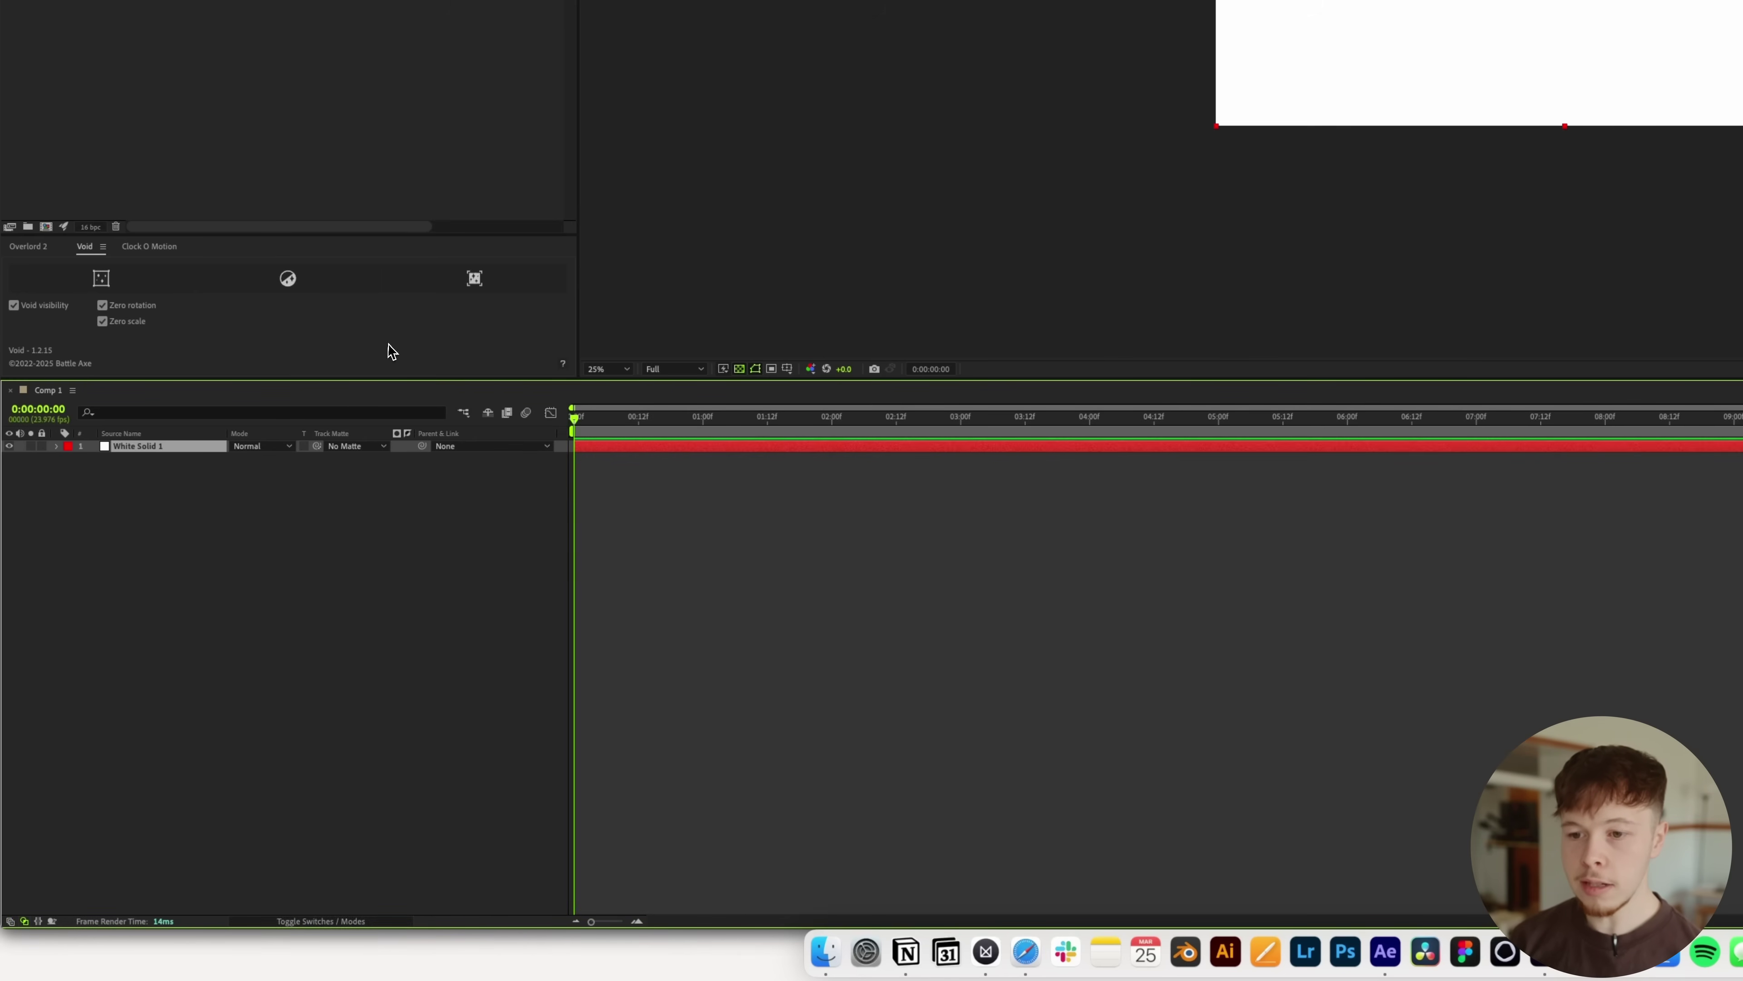
{"action": "right_click", "coordinate": [339, 433]}
{"action": "left_click", "coordinate": [359, 447]}
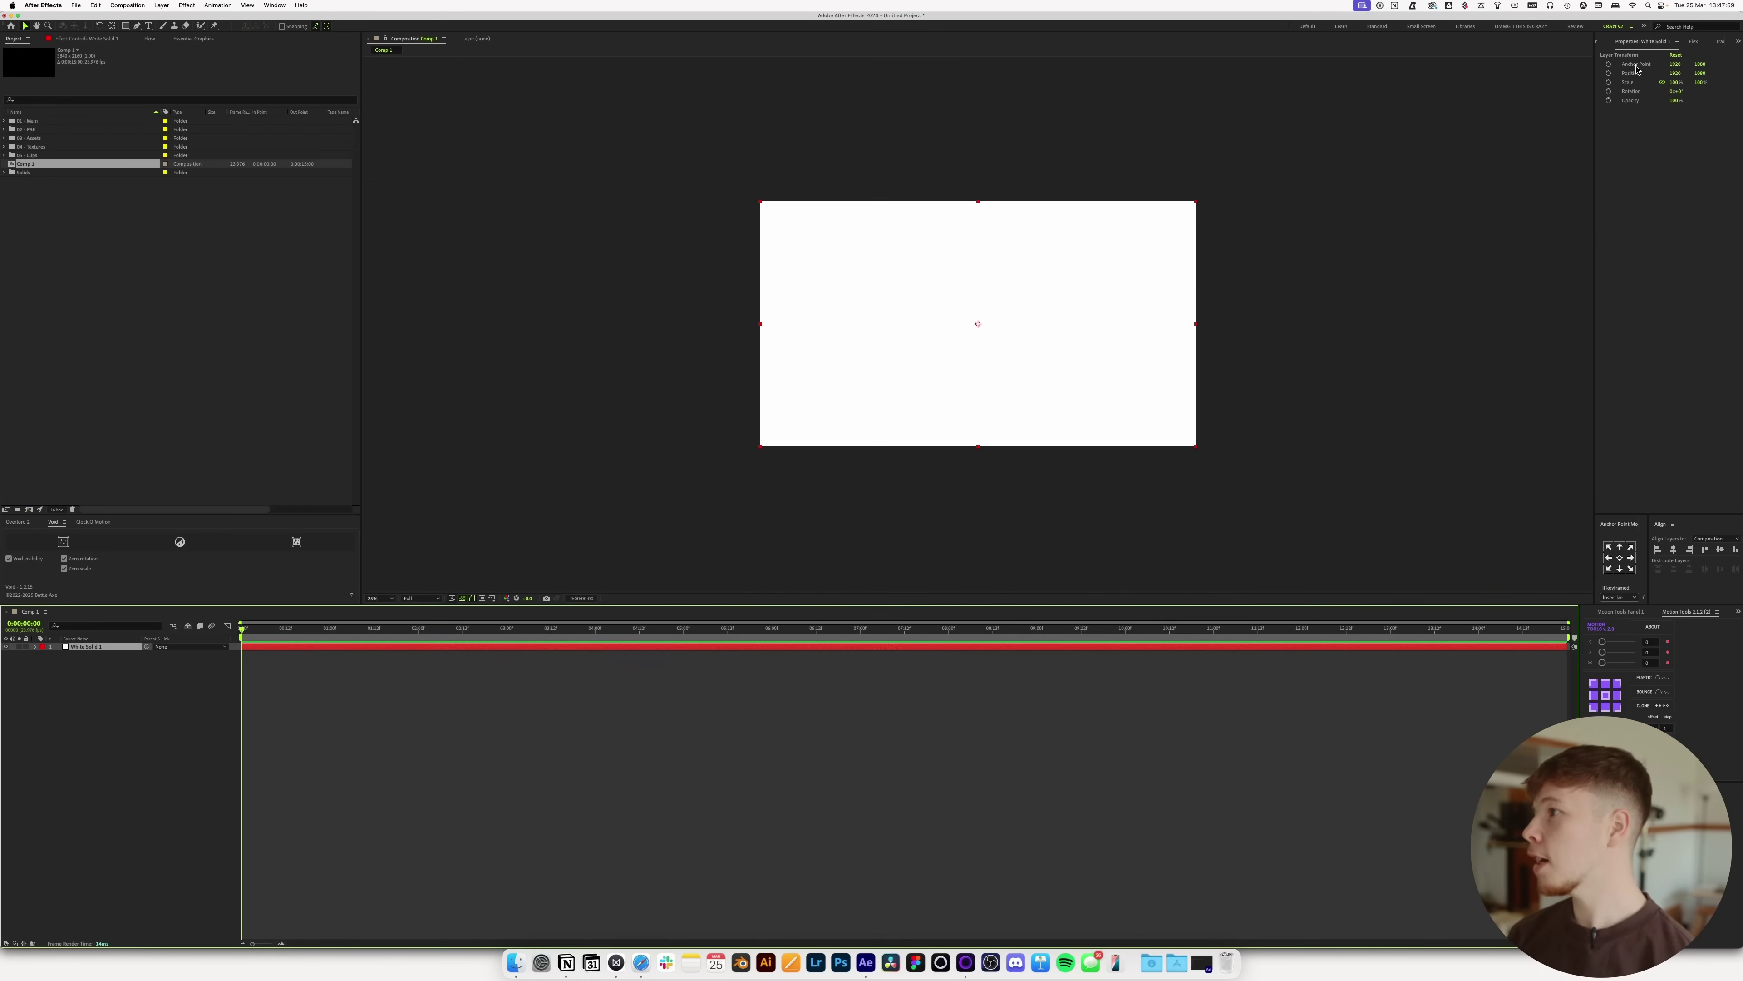
{"action": "scroll", "coordinate": [1637, 41], "scroll_direction": "down", "scroll_amount": 4}
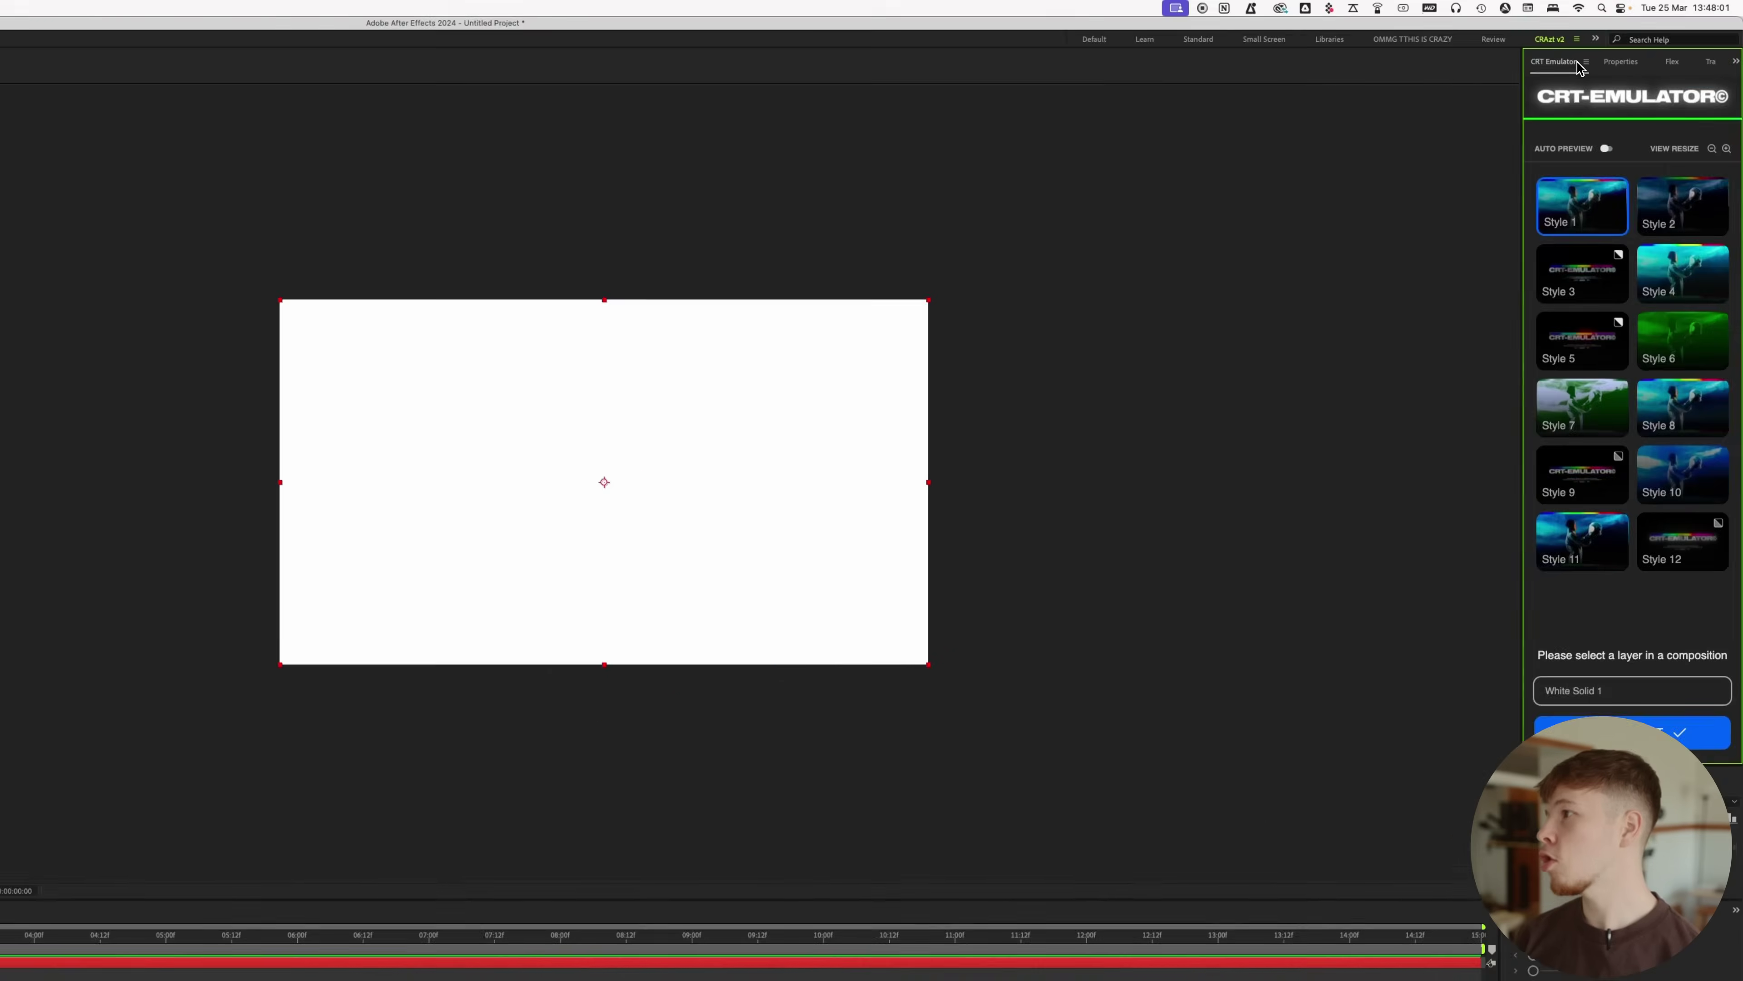
{"action": "scroll", "coordinate": [1568, 76], "scroll_direction": "up", "scroll_amount": 4}
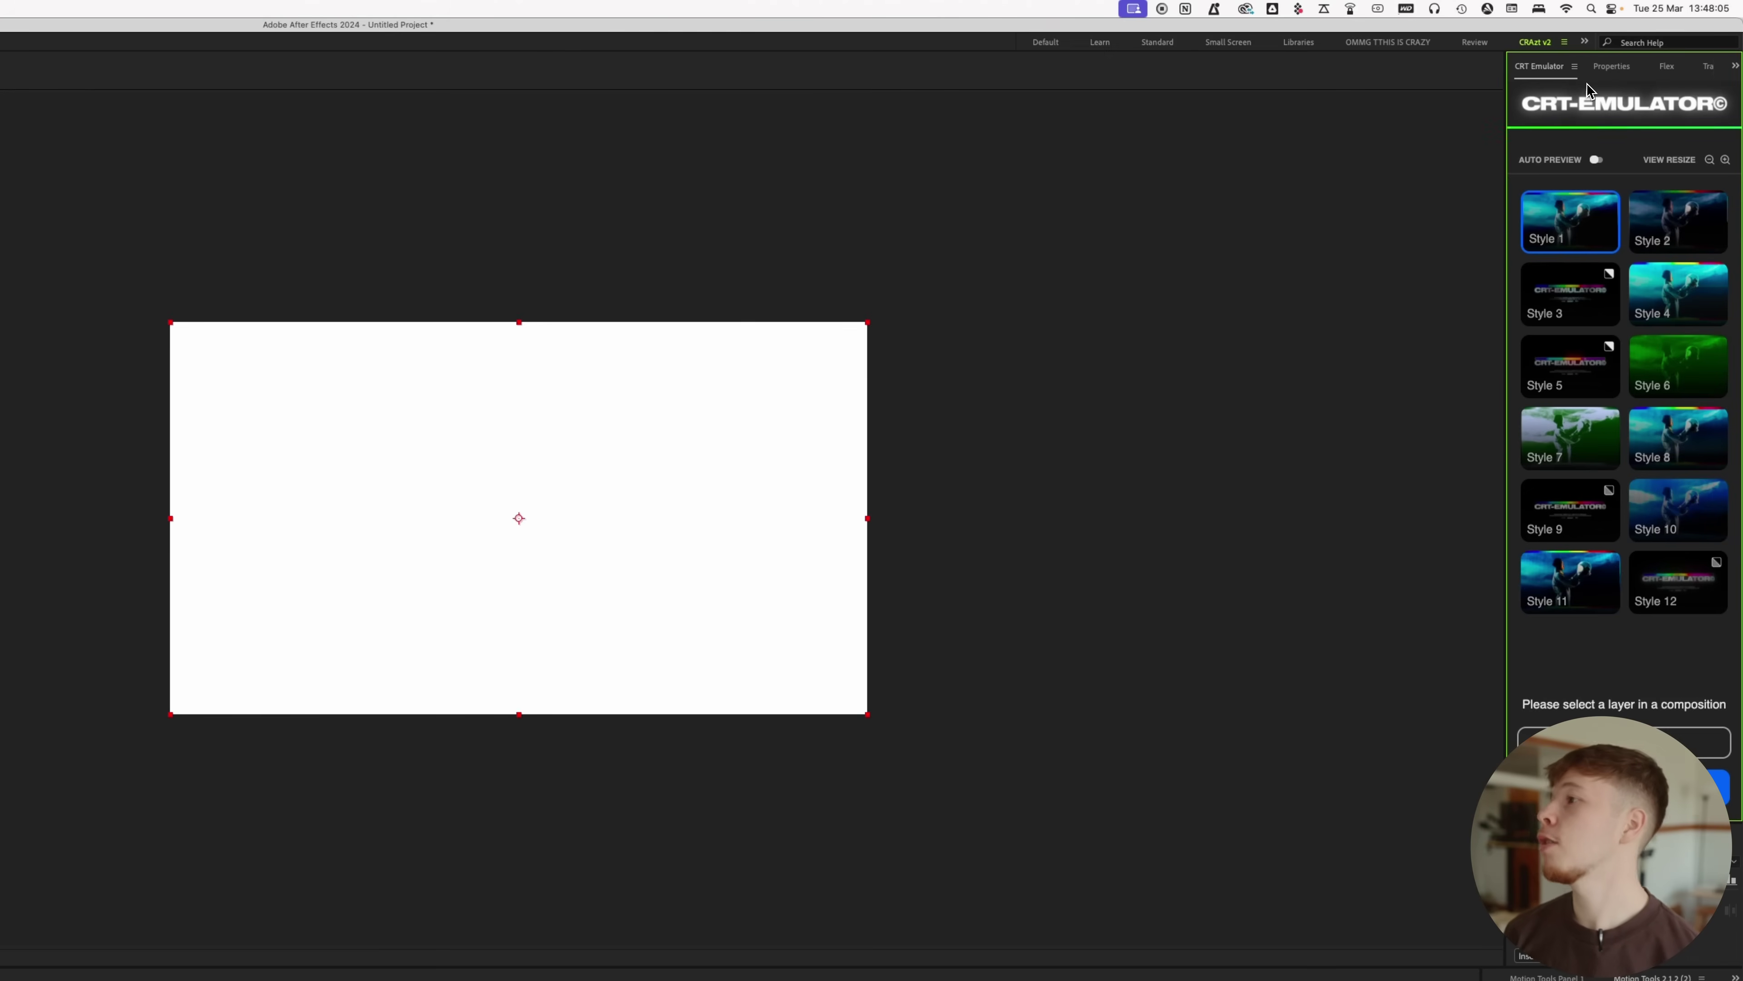
{"action": "scroll", "coordinate": [1594, 79], "scroll_direction": "down", "scroll_amount": 1}
{"action": "scroll", "coordinate": [1598, 79], "scroll_direction": "up", "scroll_amount": 1}
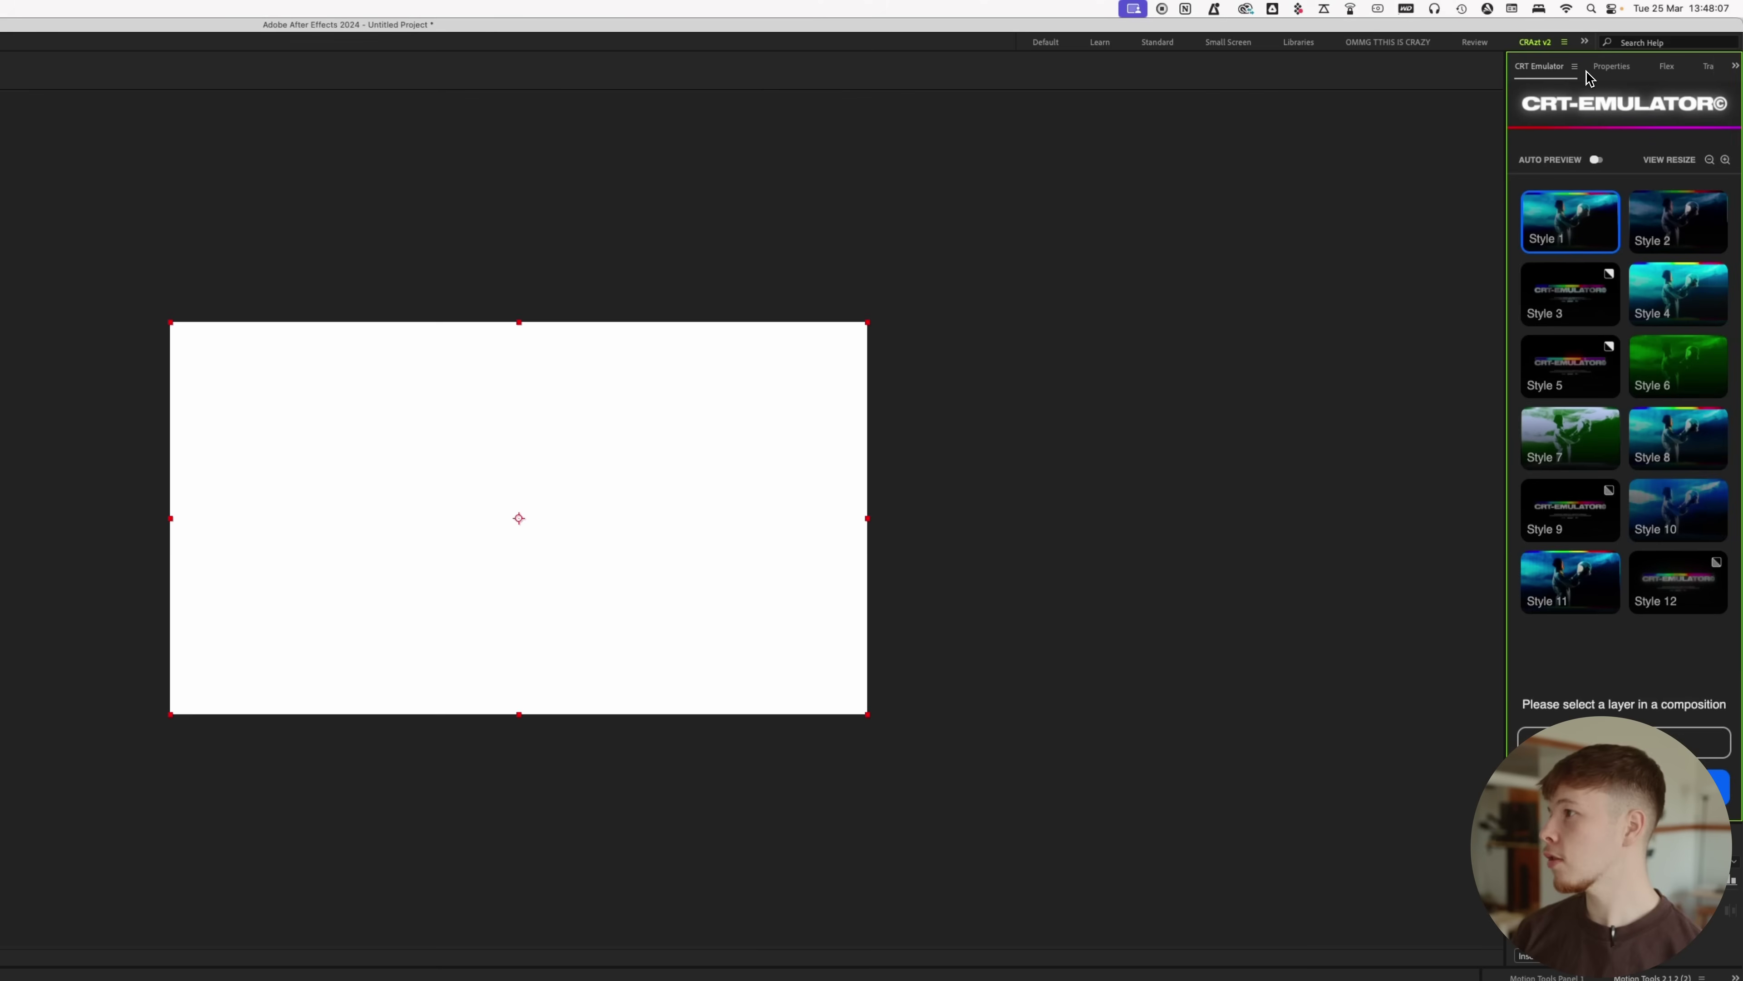
{"action": "left_click", "coordinate": [1599, 71]}
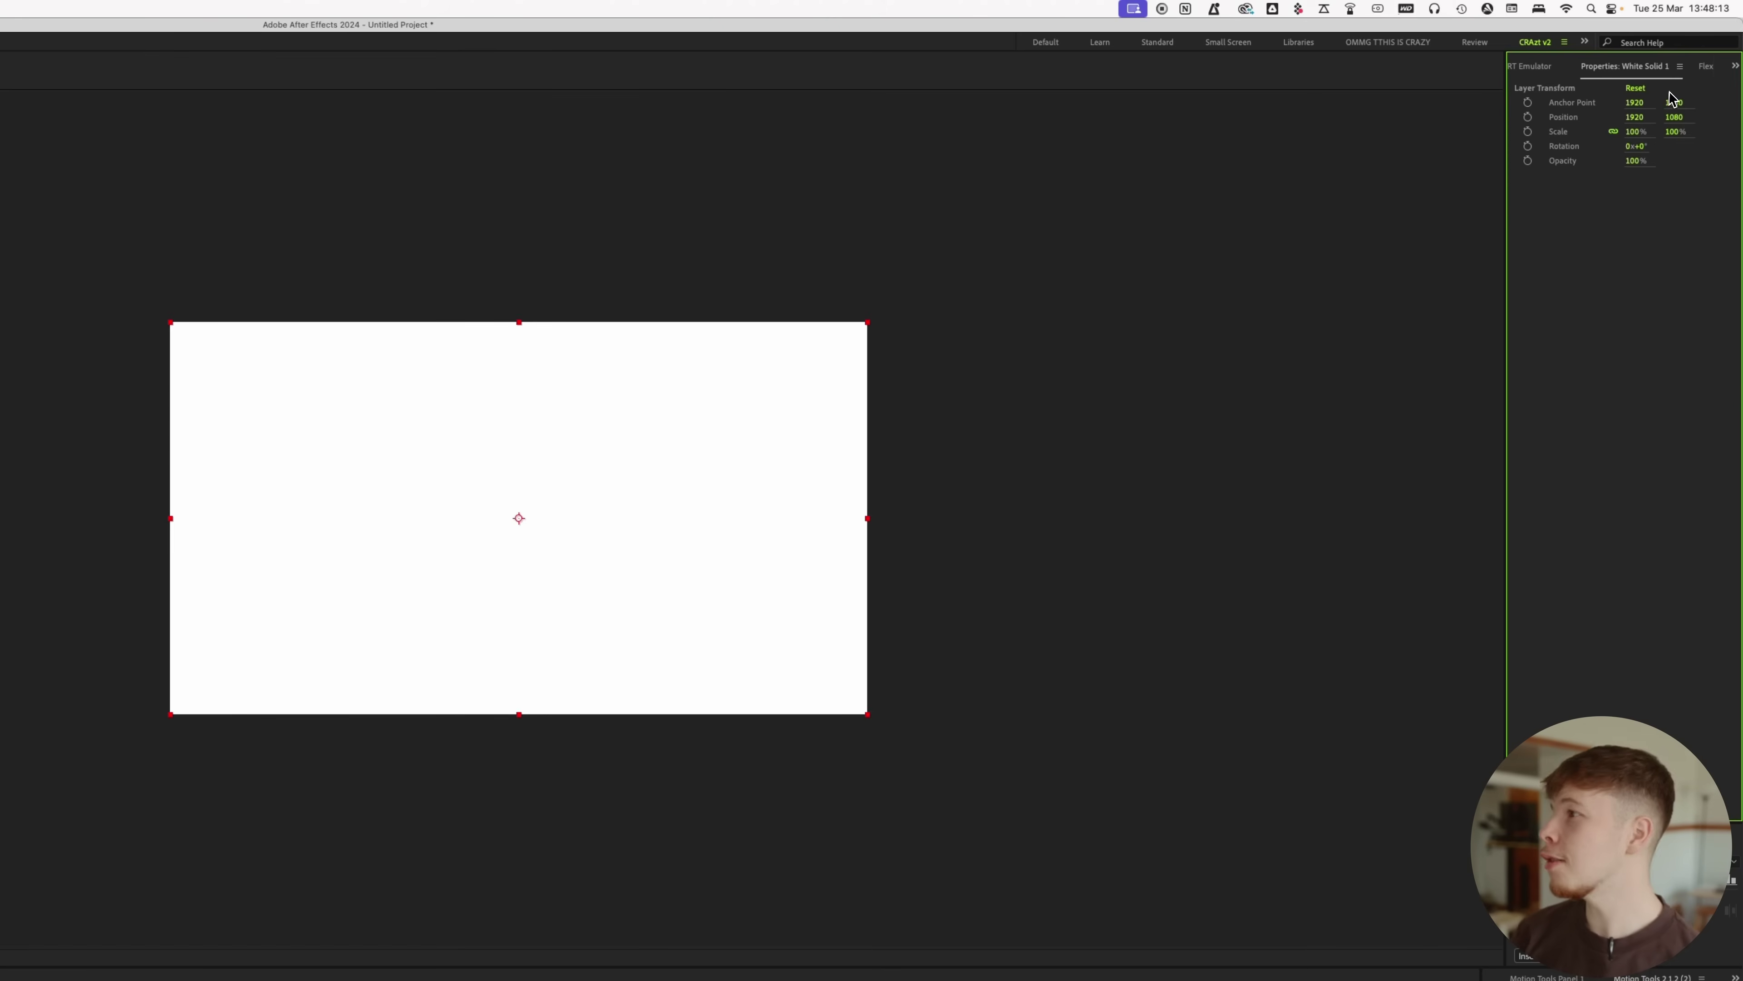
- Flip through the Flex and Tracker panels, ending on Preview at Quarter resolution, 23.98 fps
{"action": "left_click", "coordinate": [1705, 71]}
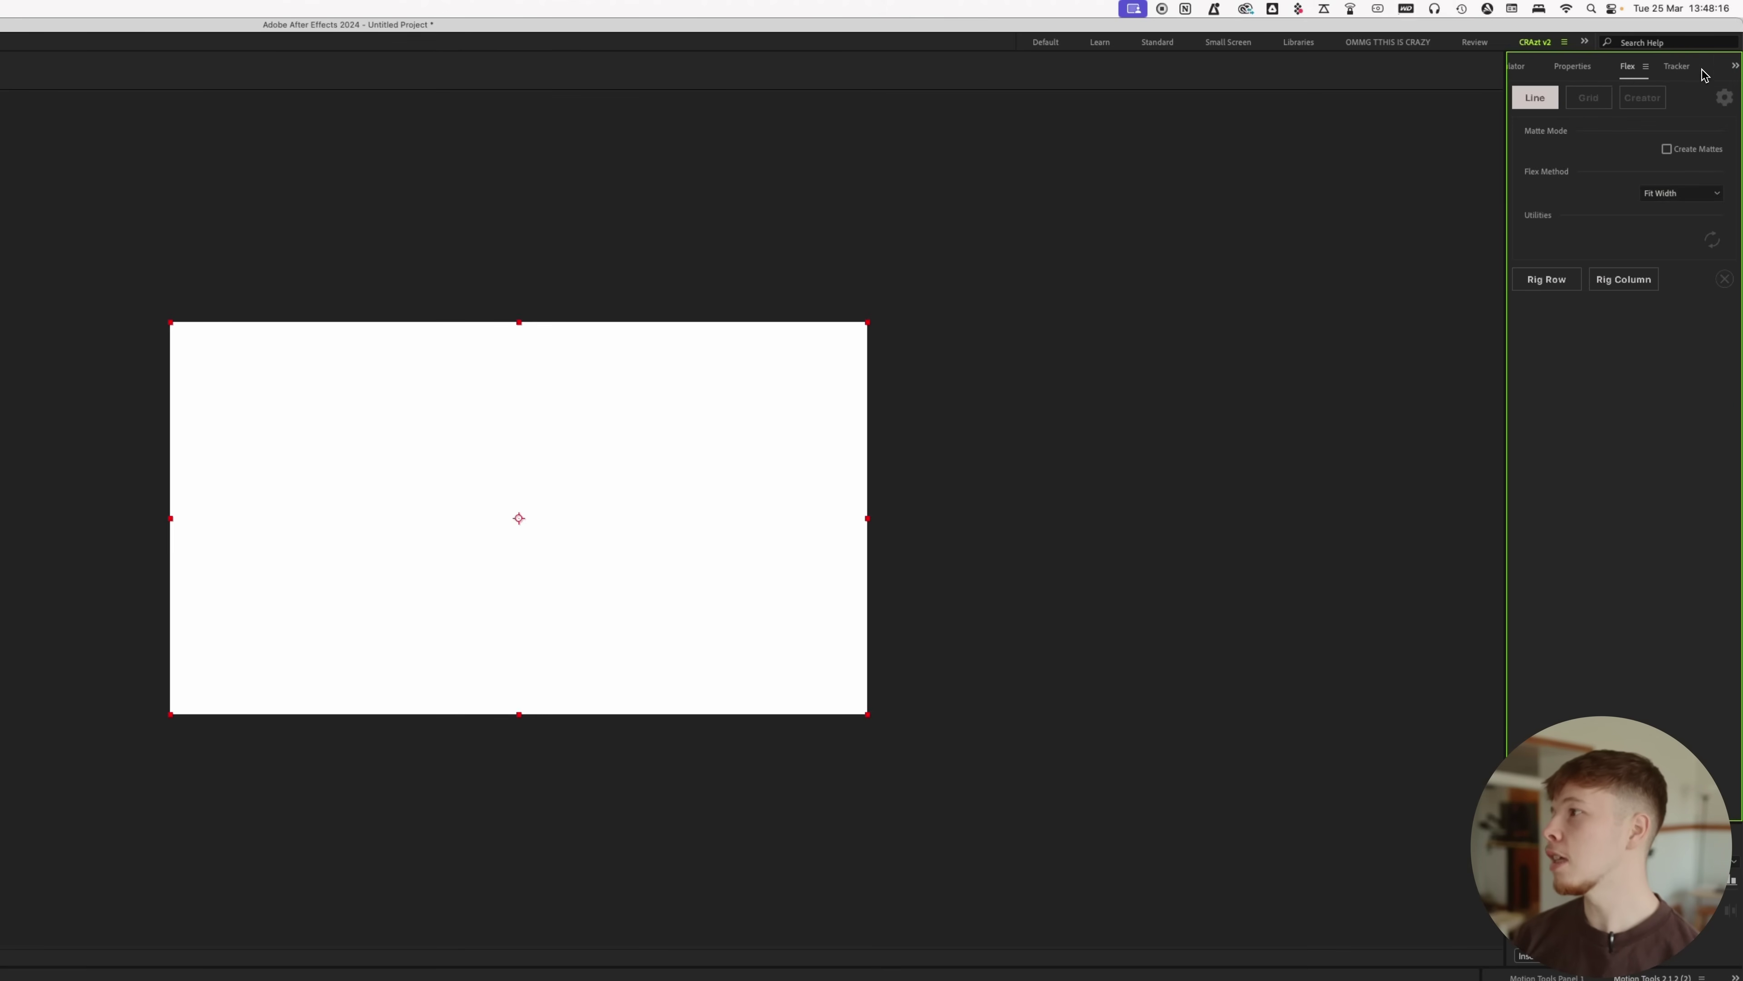
{"action": "left_click", "coordinate": [1570, 71]}
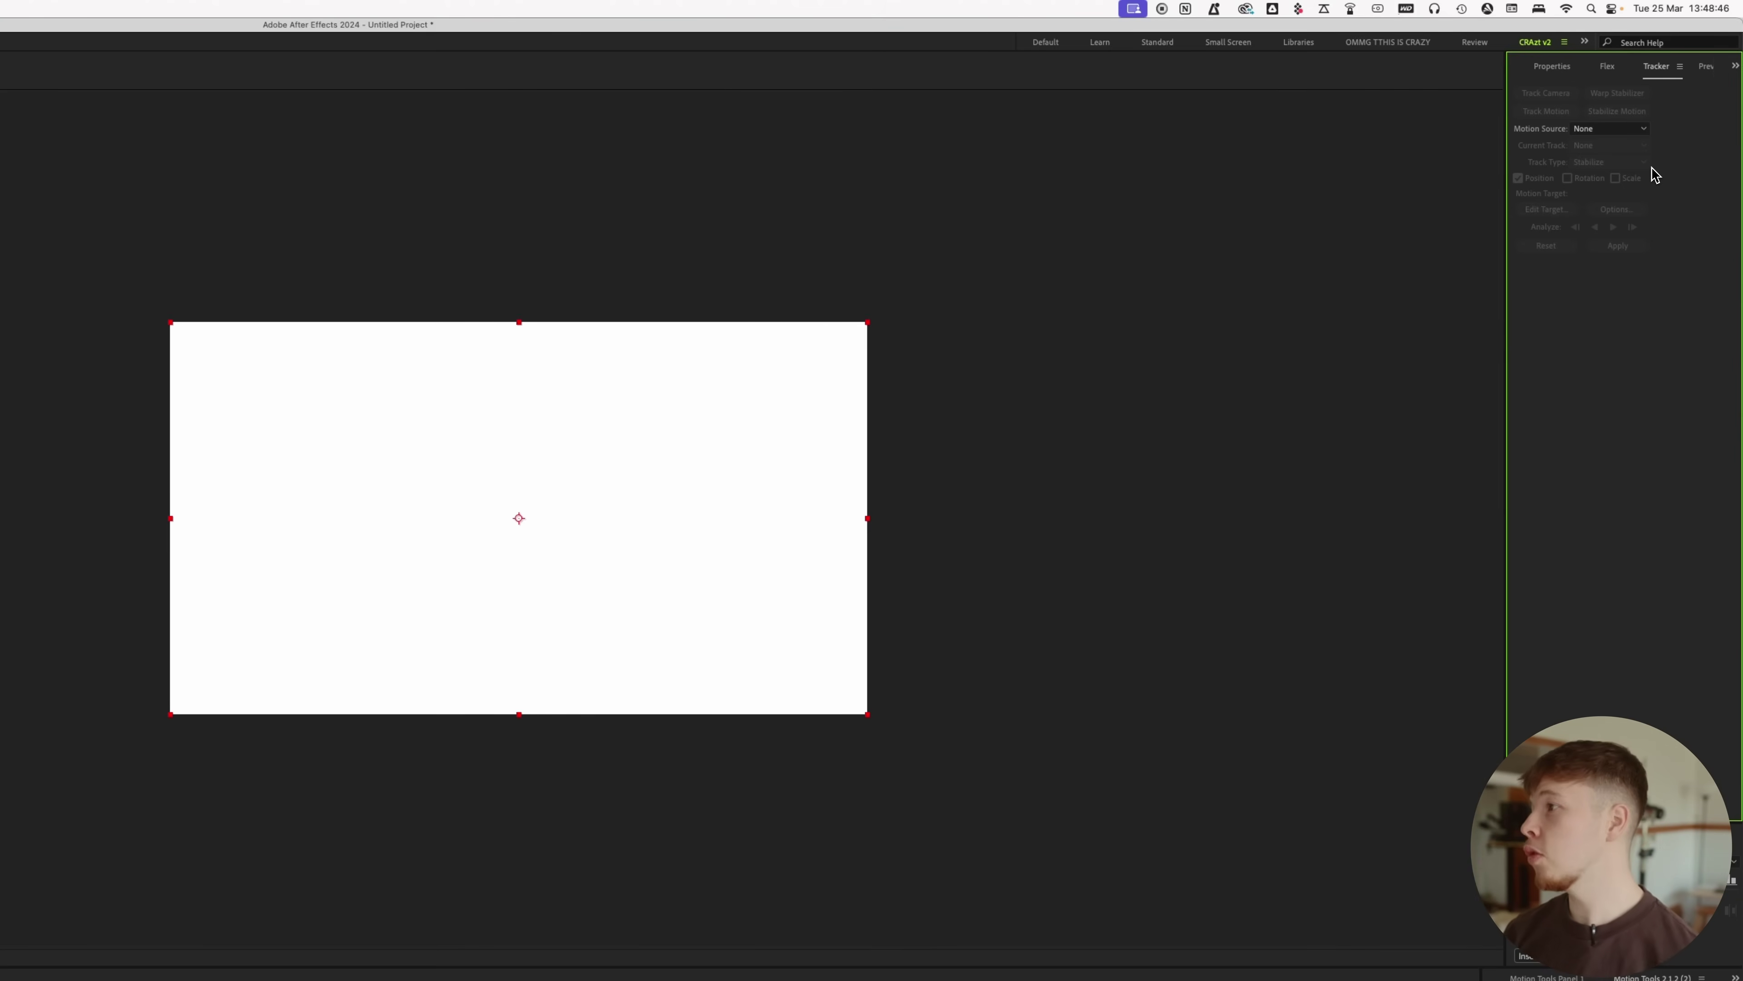
{"action": "left_click", "coordinate": [1701, 67]}
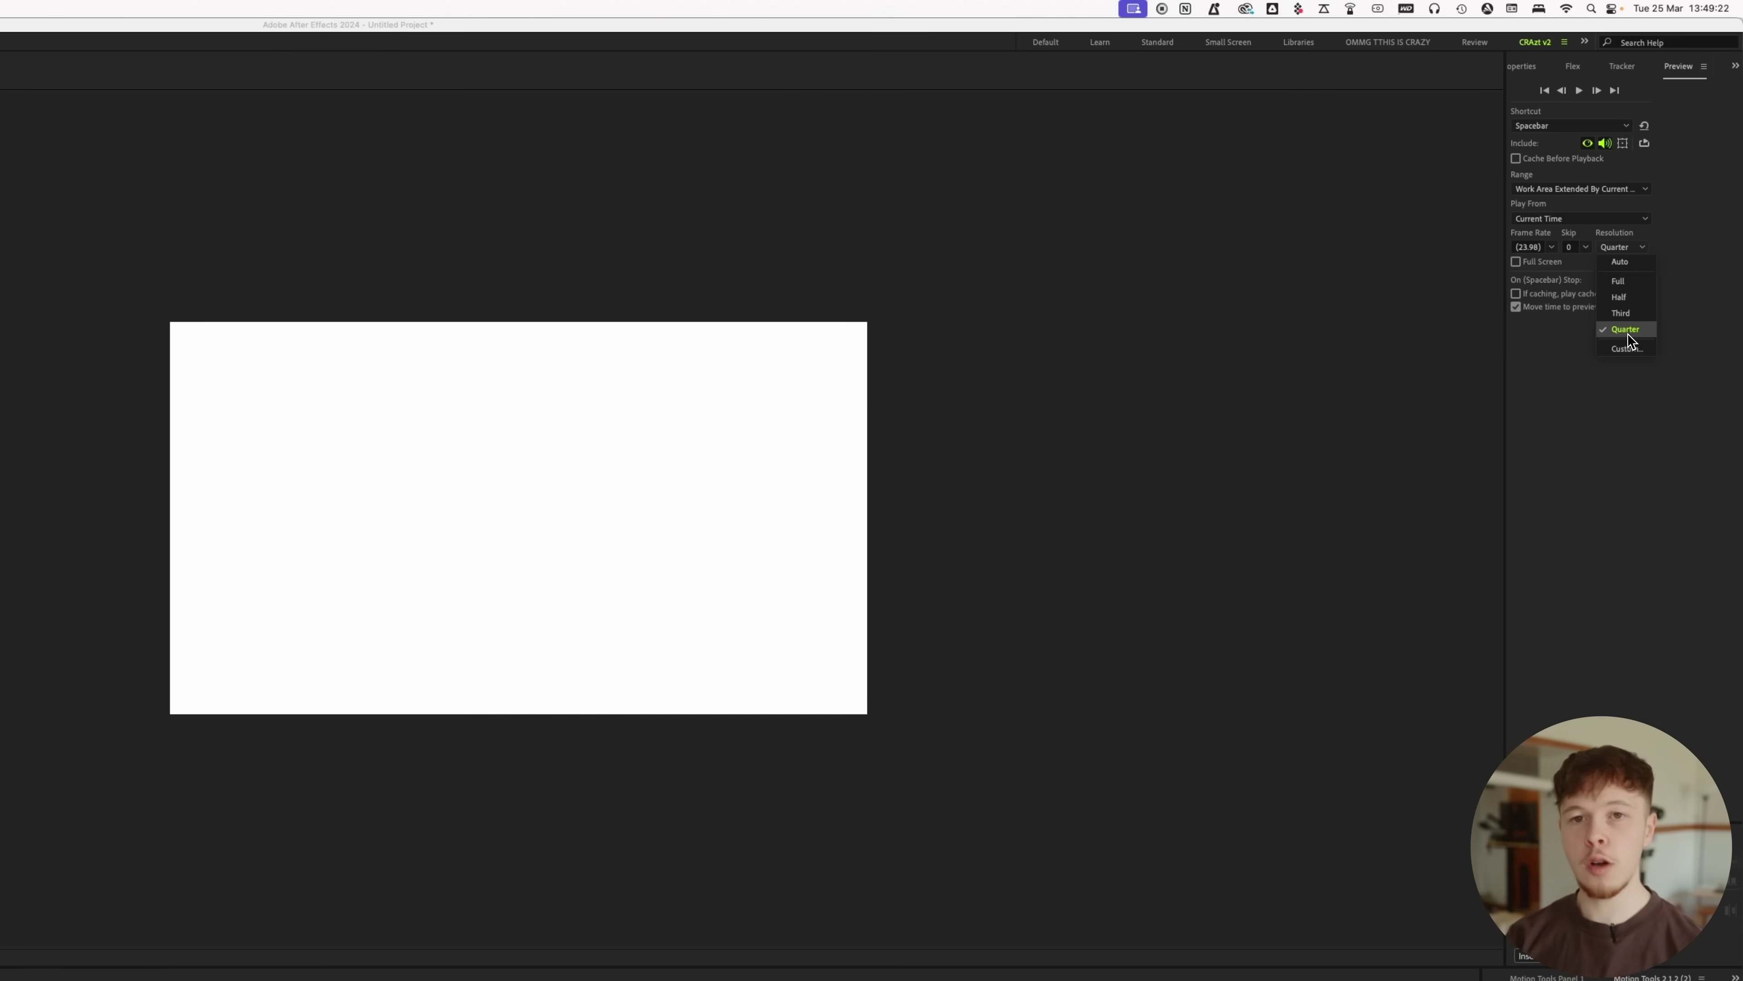
{"action": "left_click", "coordinate": [1630, 333]}
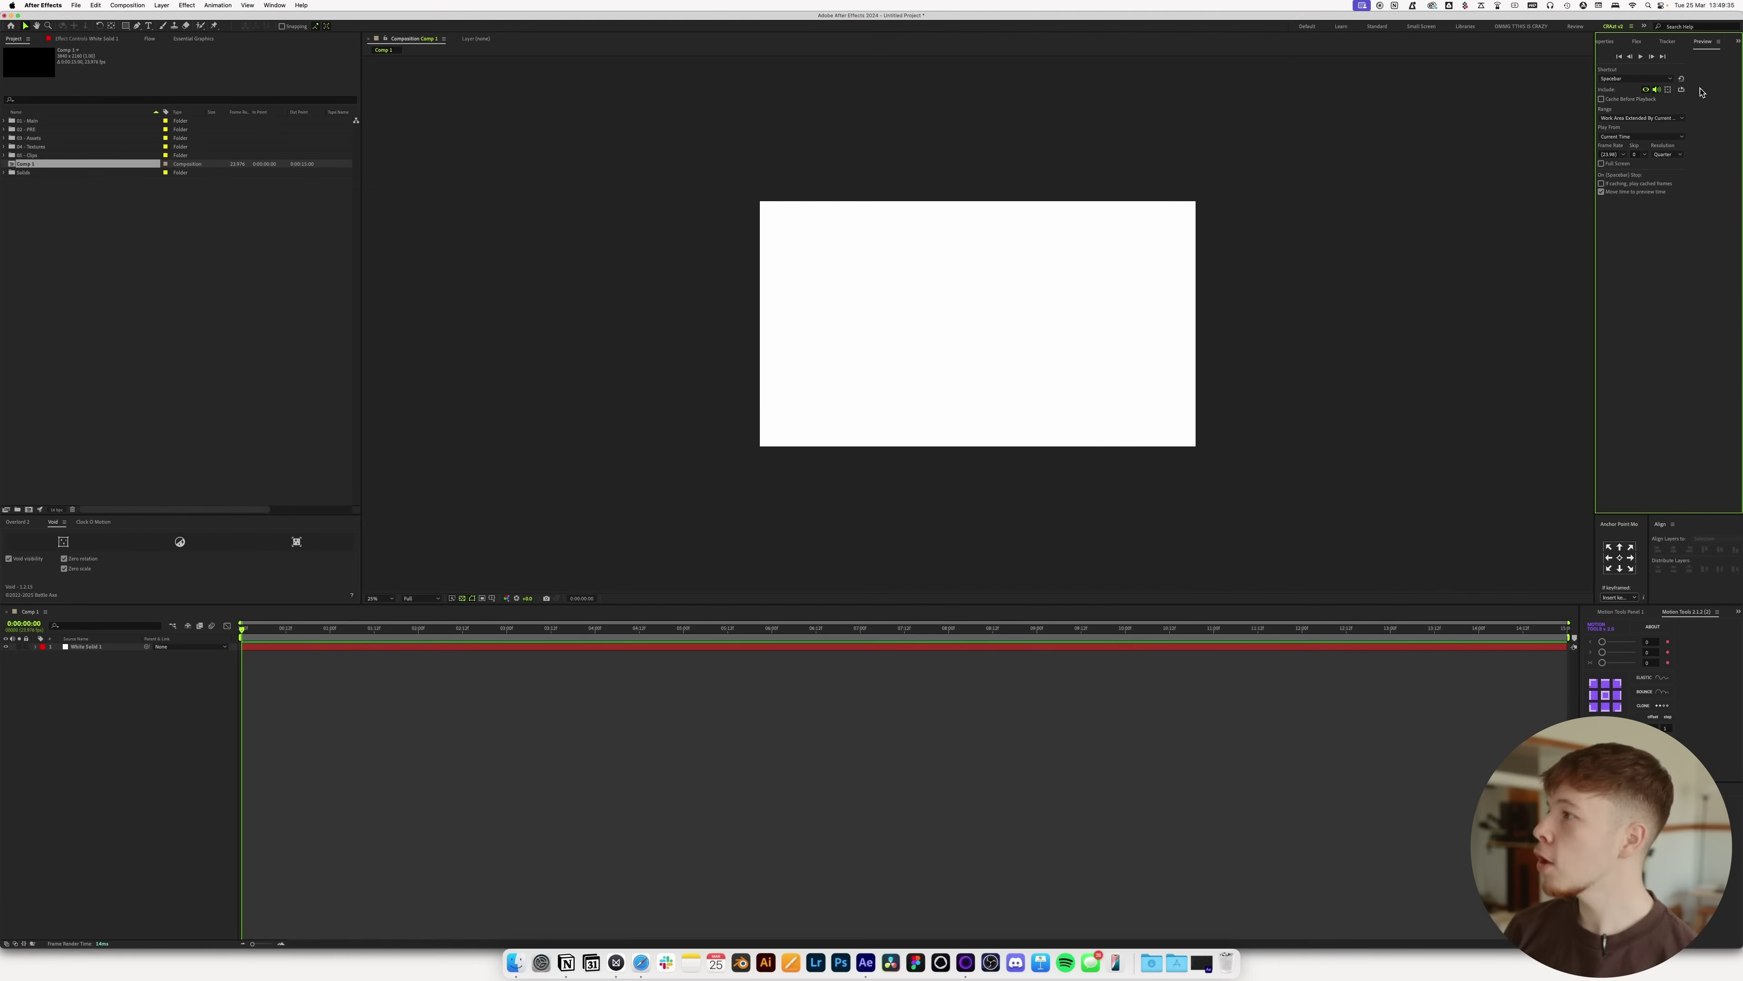
{"action": "left_click", "coordinate": [1670, 154]}
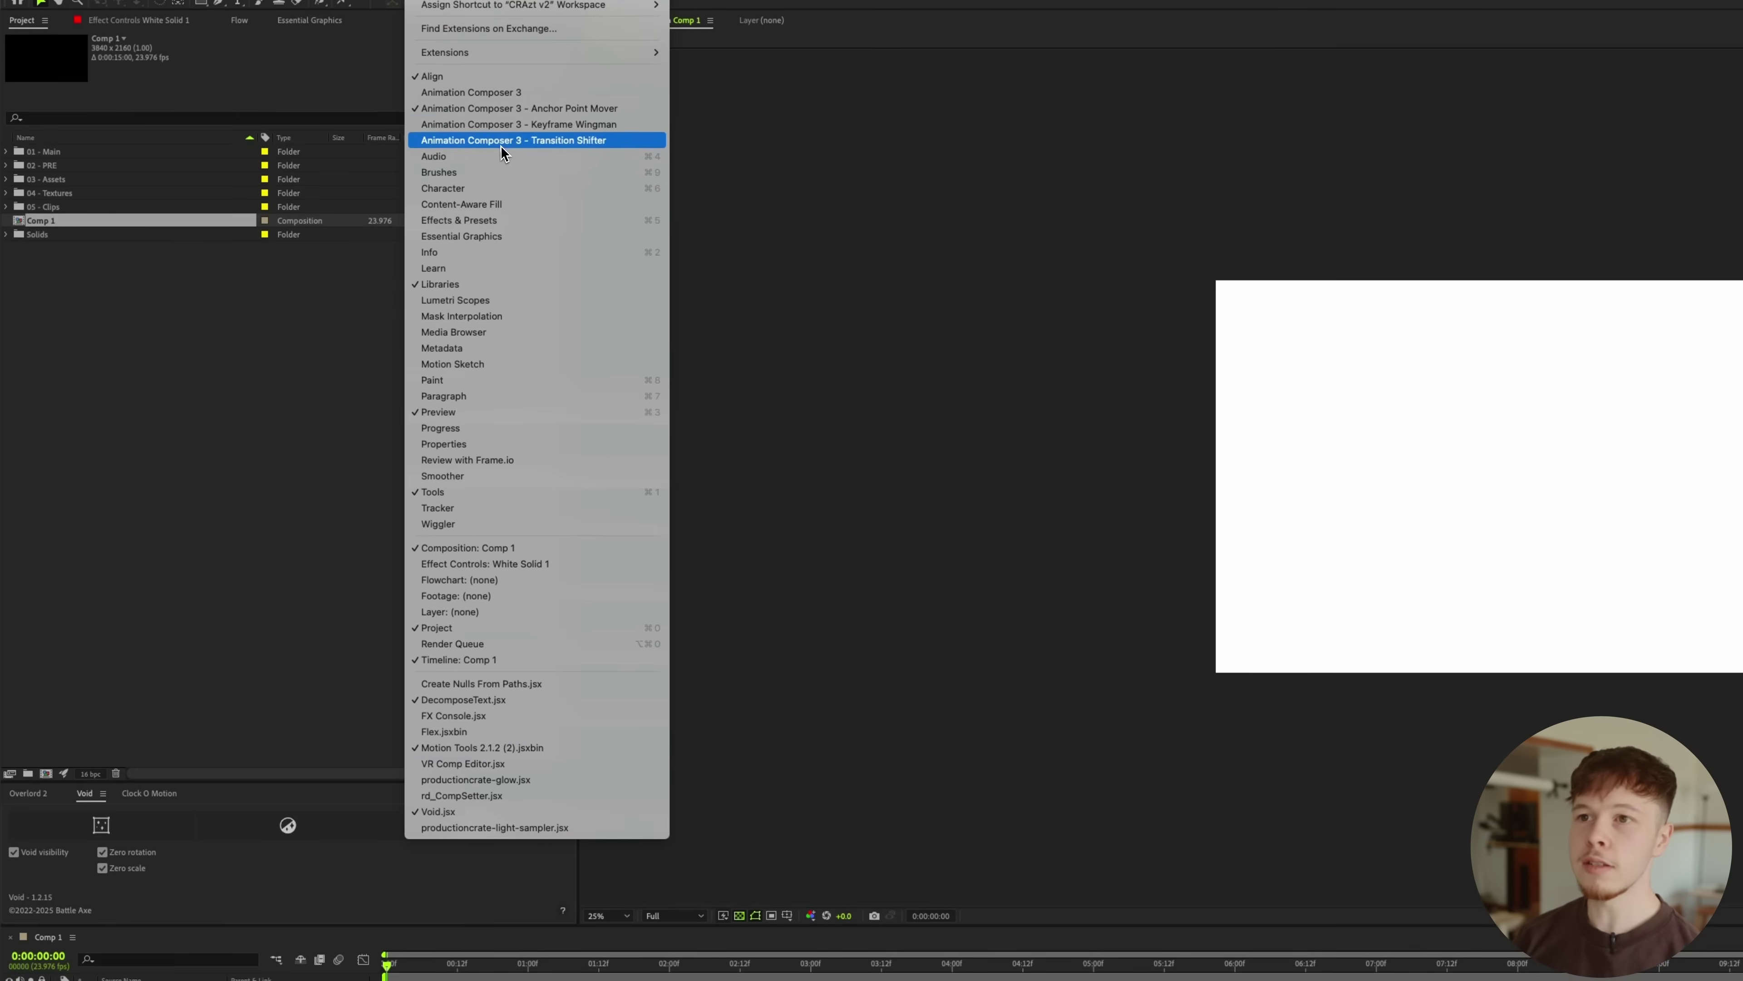
- Look over the Window > Extensions and Window > Workspace lists, then bring Libraries forward
{"action": "mouse_move", "coordinate": [601, 52]}
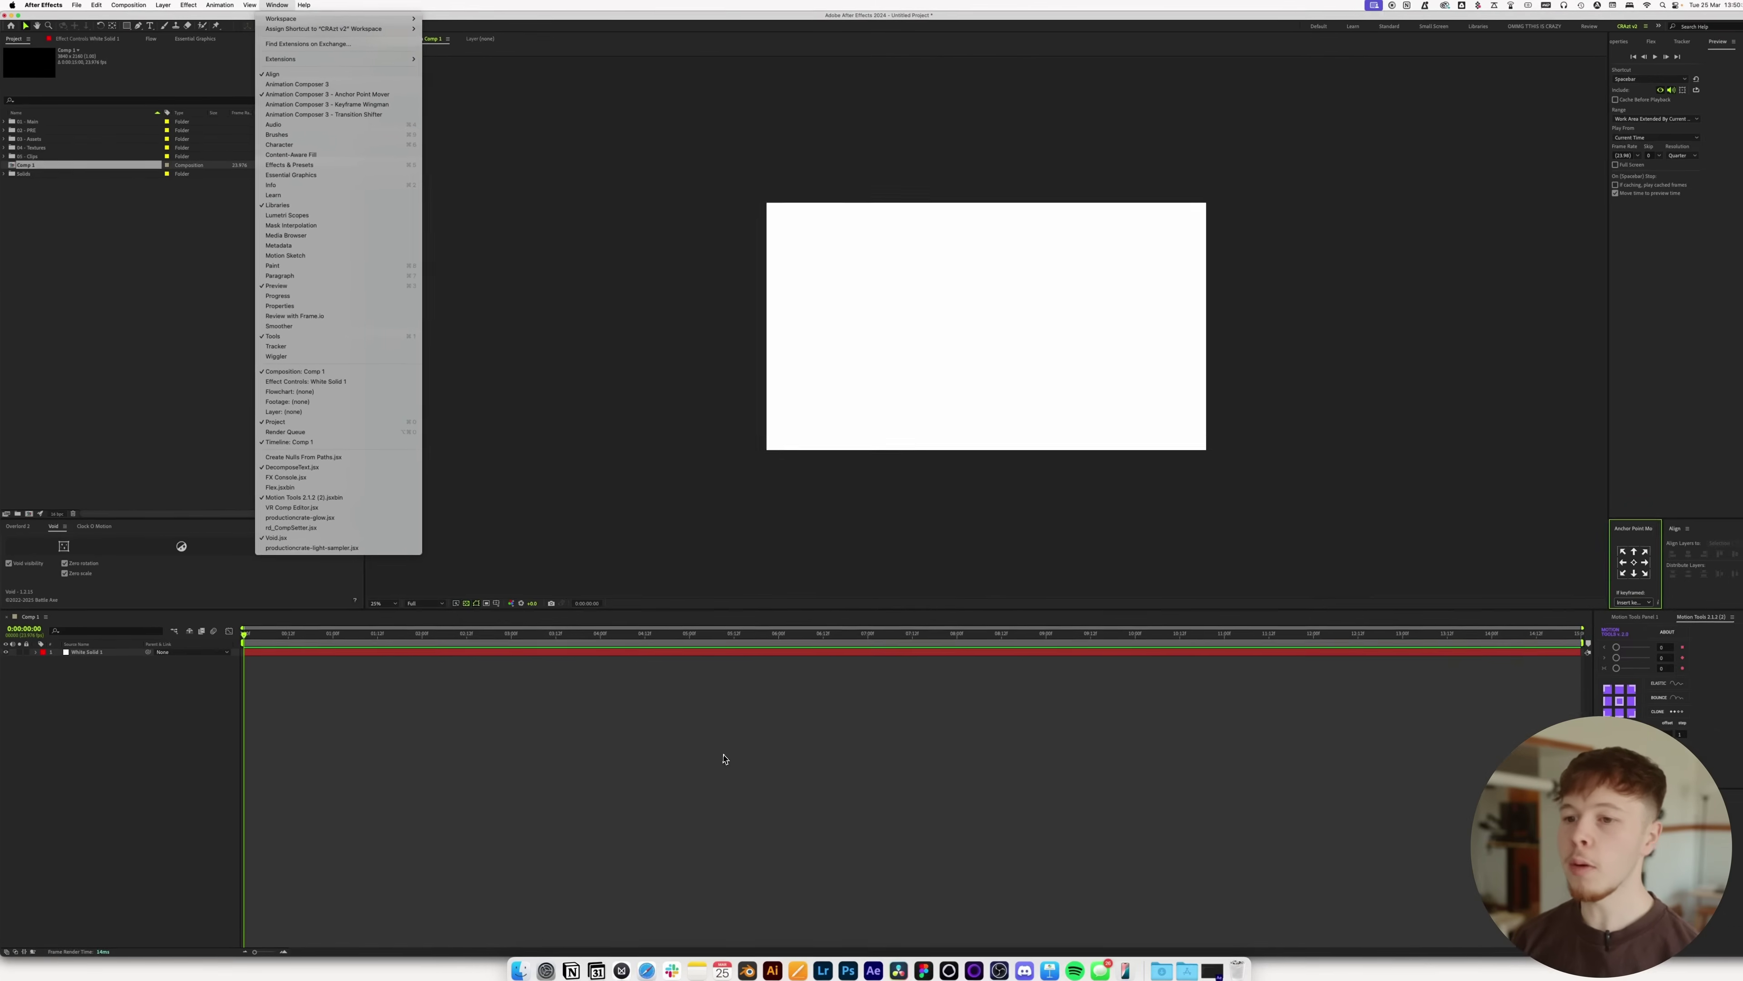
{"action": "mouse_move", "coordinate": [316, 23]}
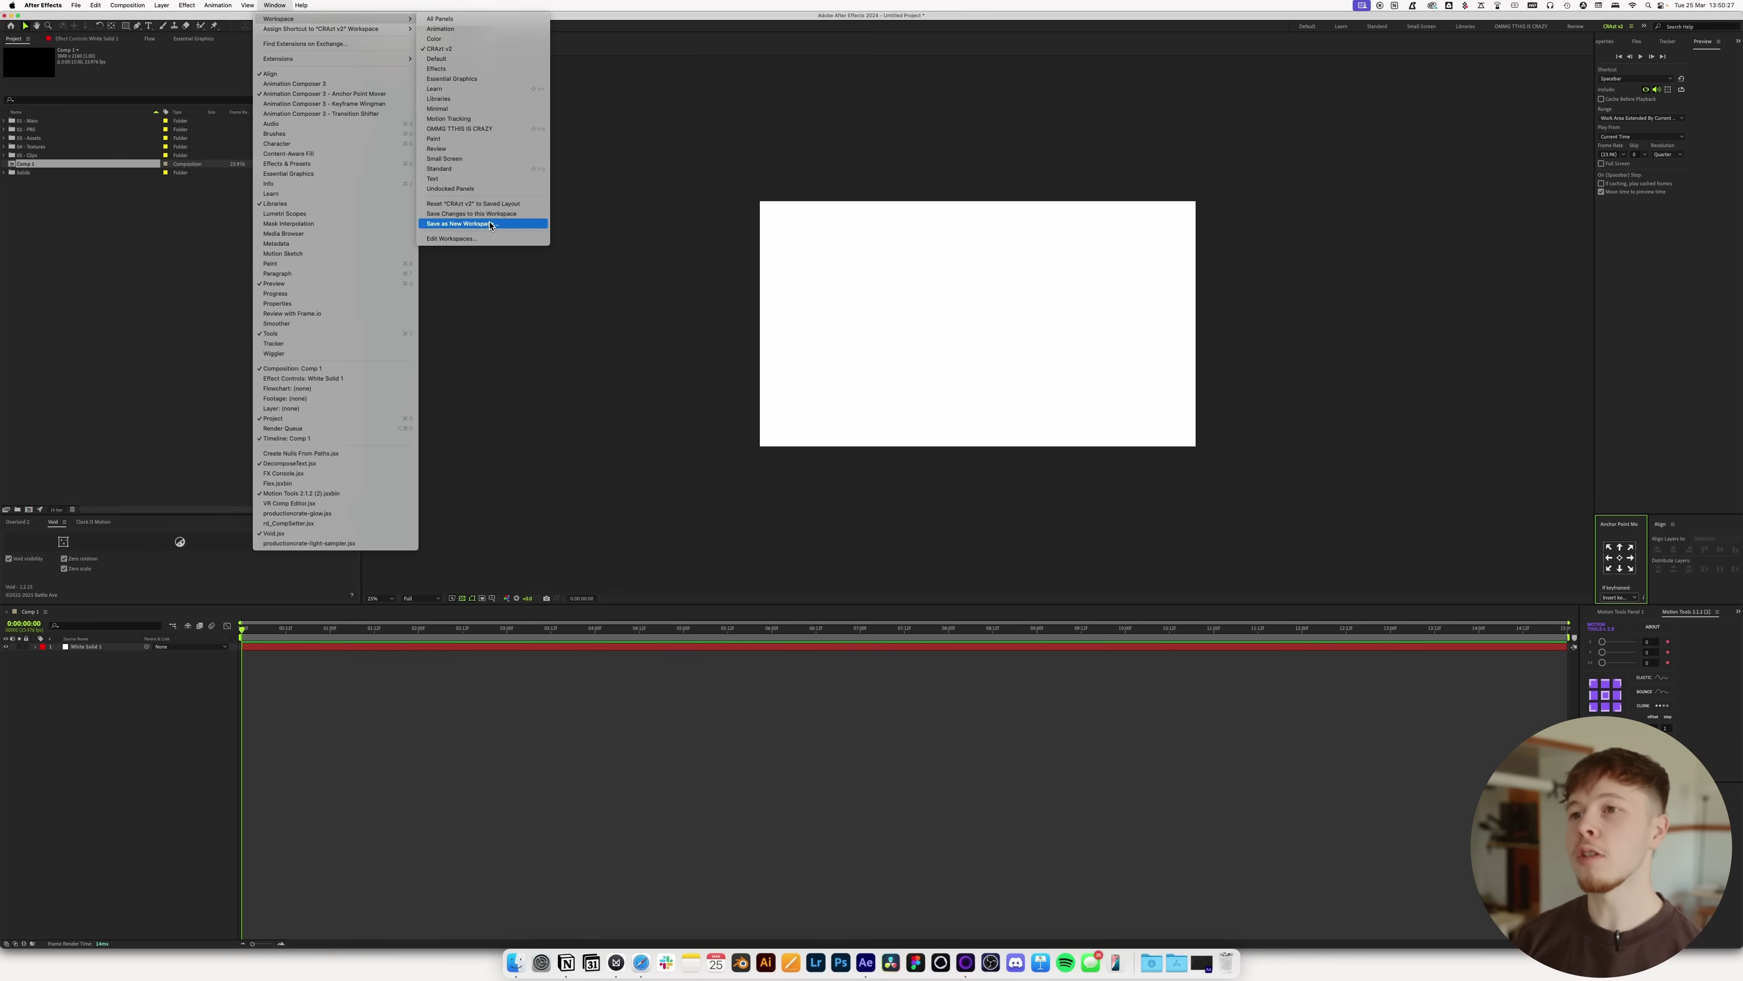
{"action": "left_click", "coordinate": [815, 685]}
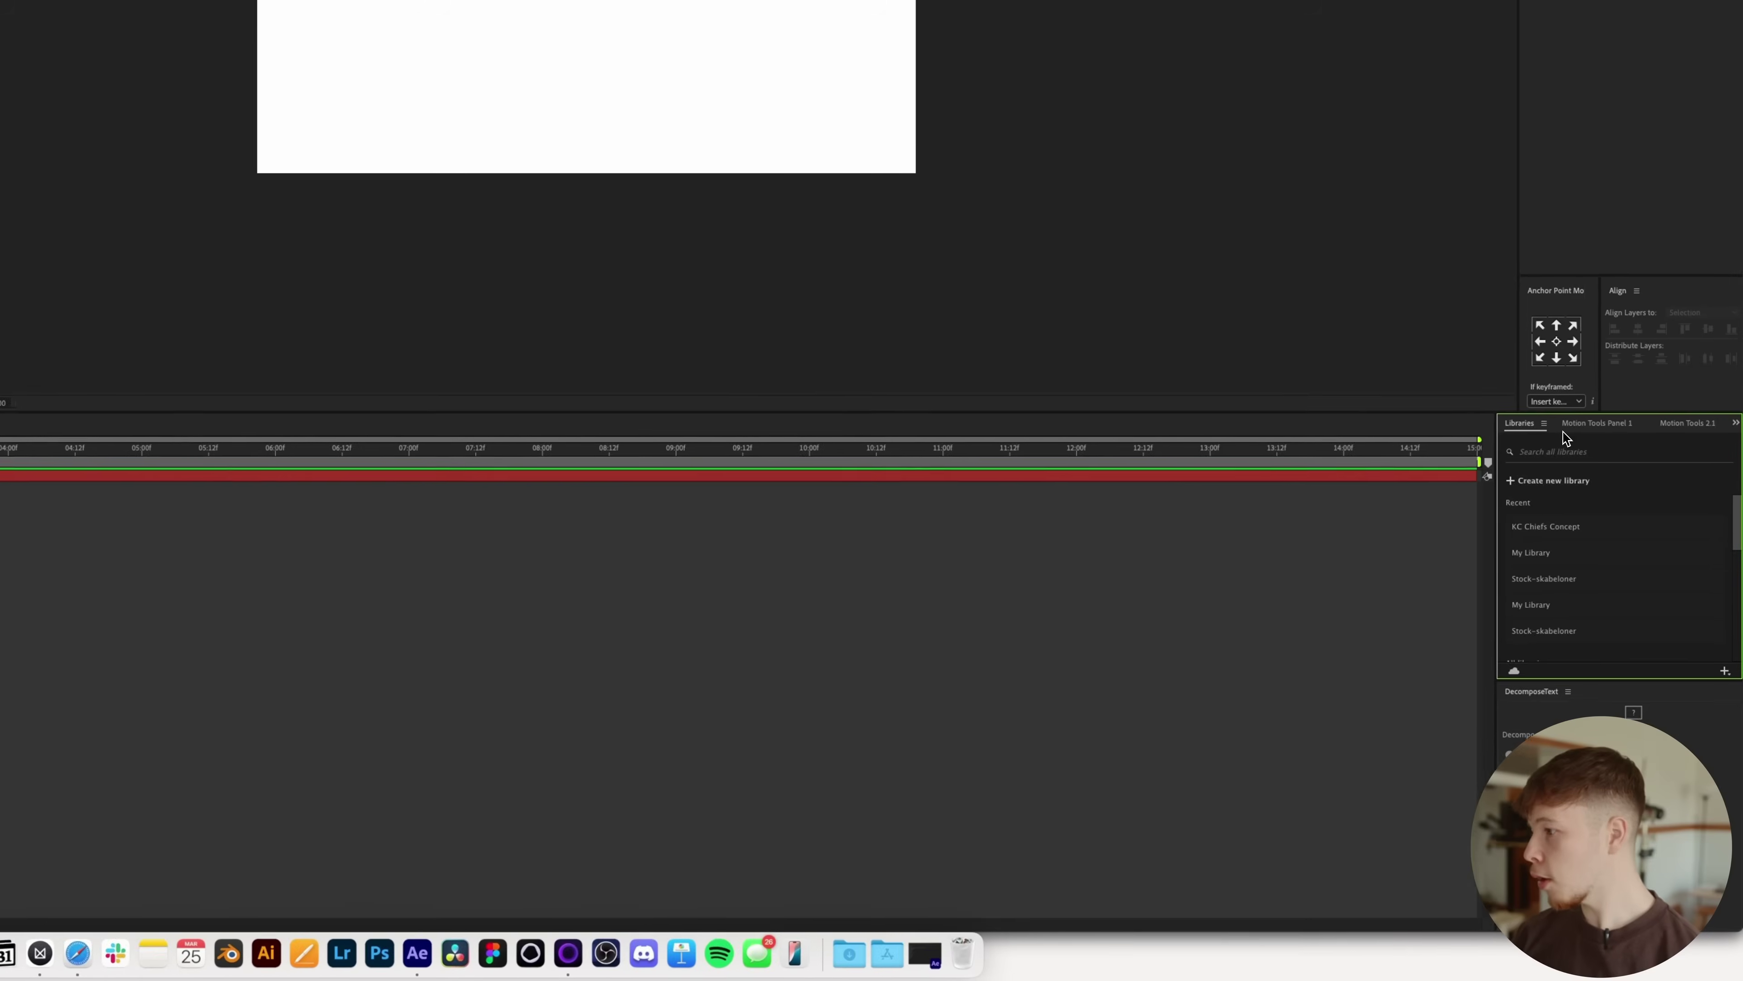
- Cycle through the Motion Tools Panel 1 and Motion Tools 2.1.2 tabs, ending on Motion Tools 2.1.2
{"action": "left_click", "coordinate": [1565, 428]}
{"action": "left_click", "coordinate": [1557, 428]}
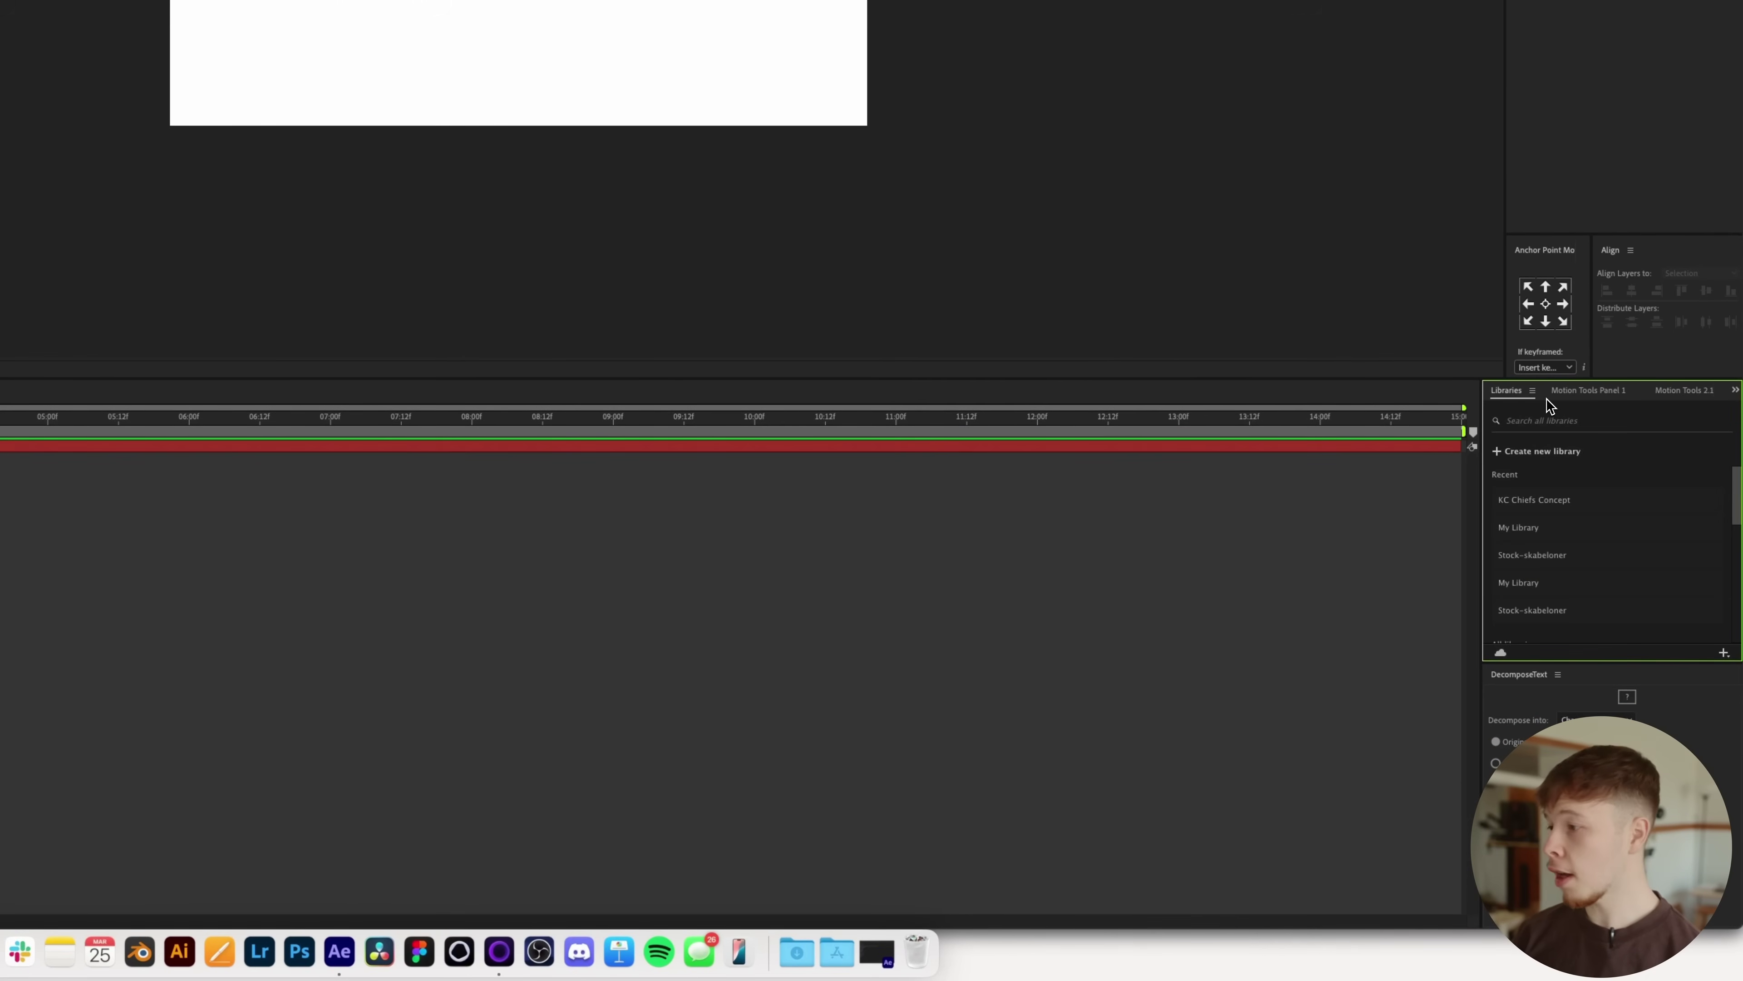
{"action": "left_click", "coordinate": [1581, 396]}
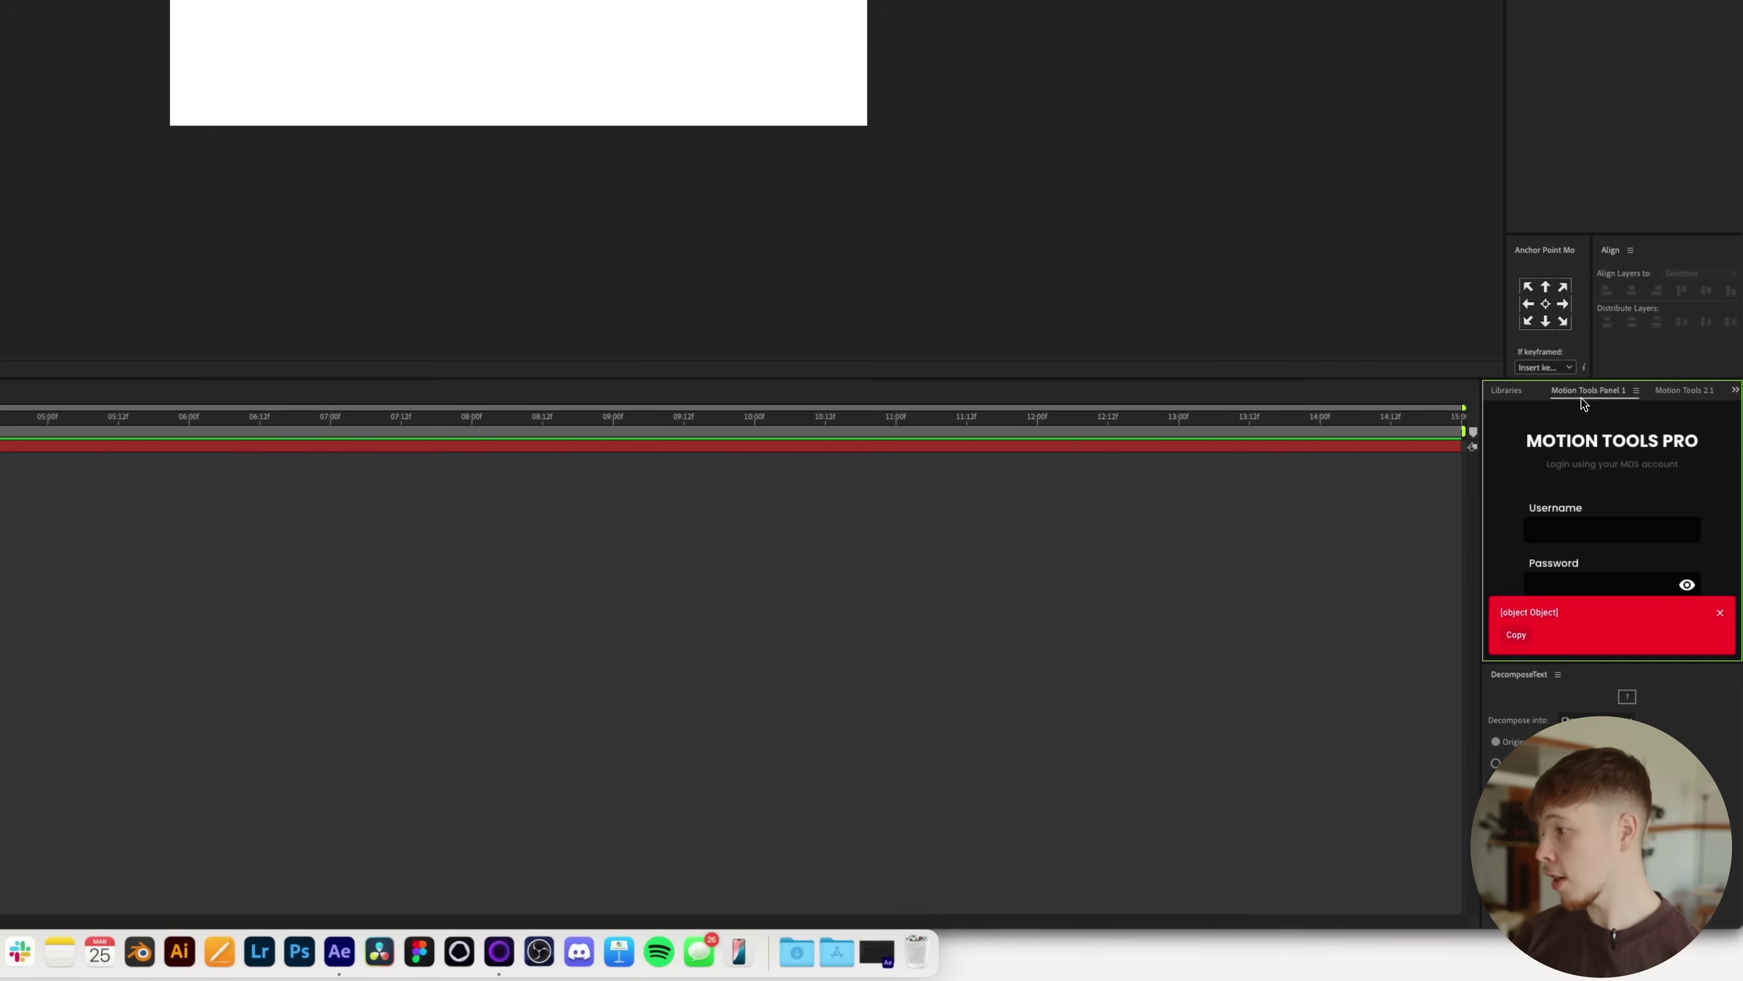
{"action": "left_click", "coordinate": [1687, 397]}
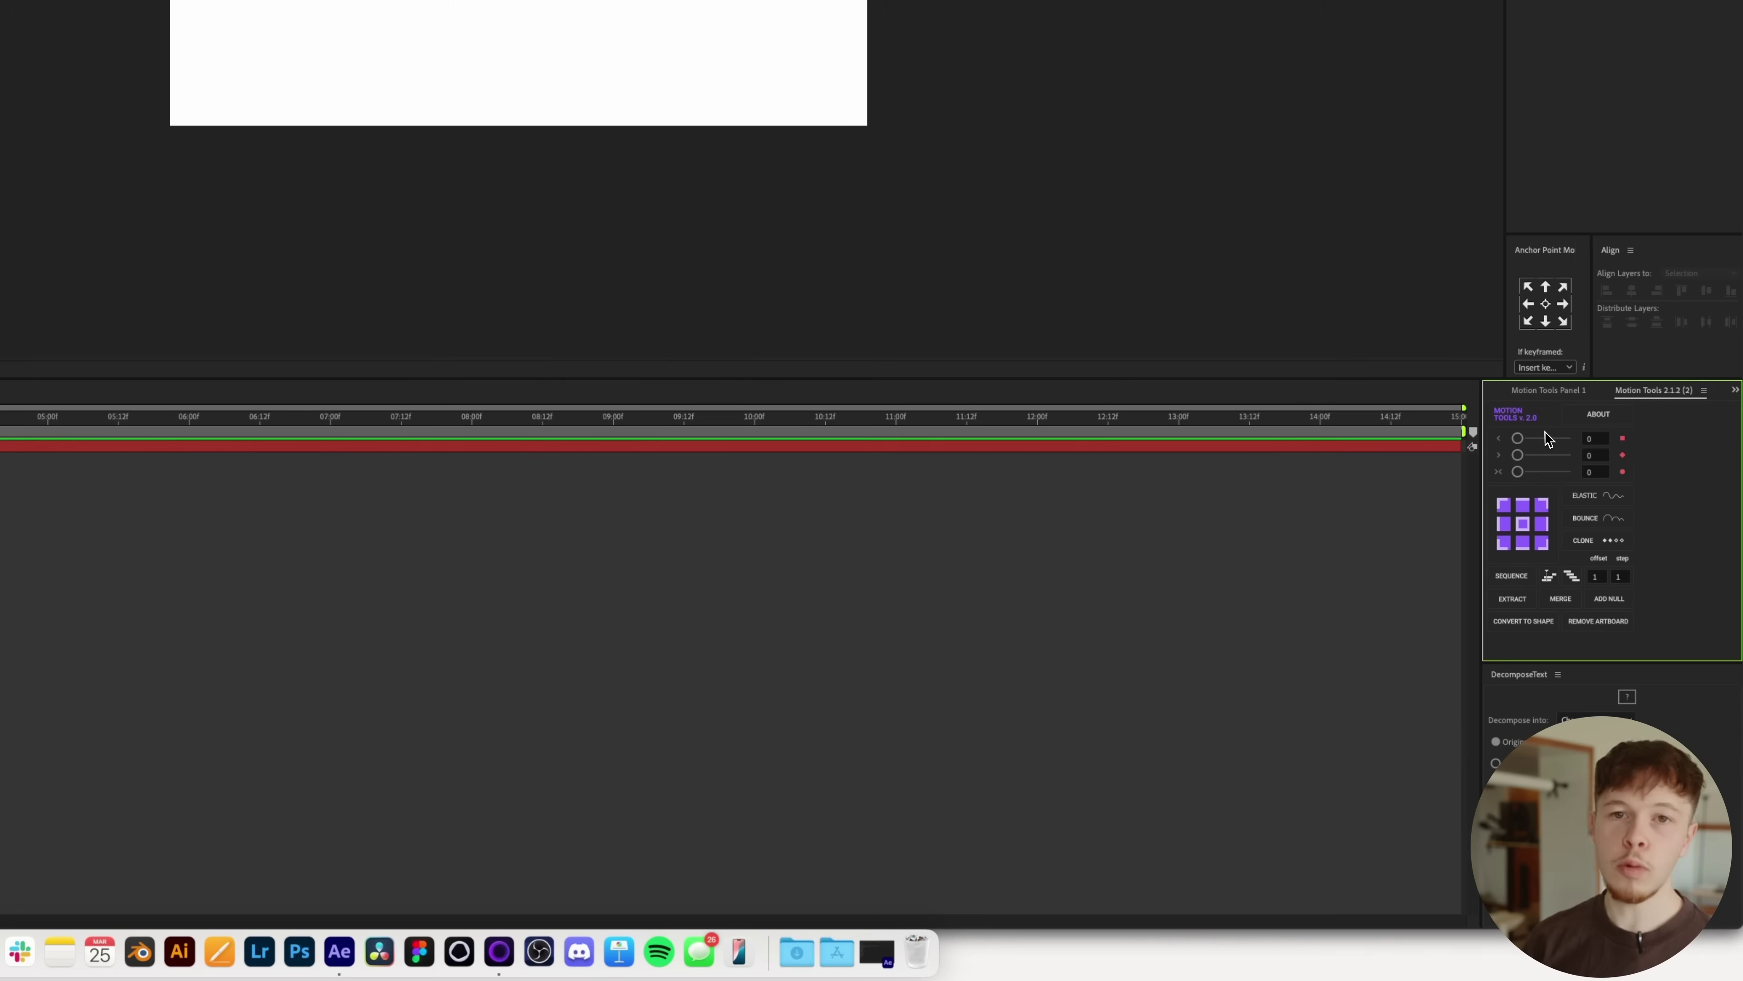
{"action": "left_click", "coordinate": [1578, 408]}
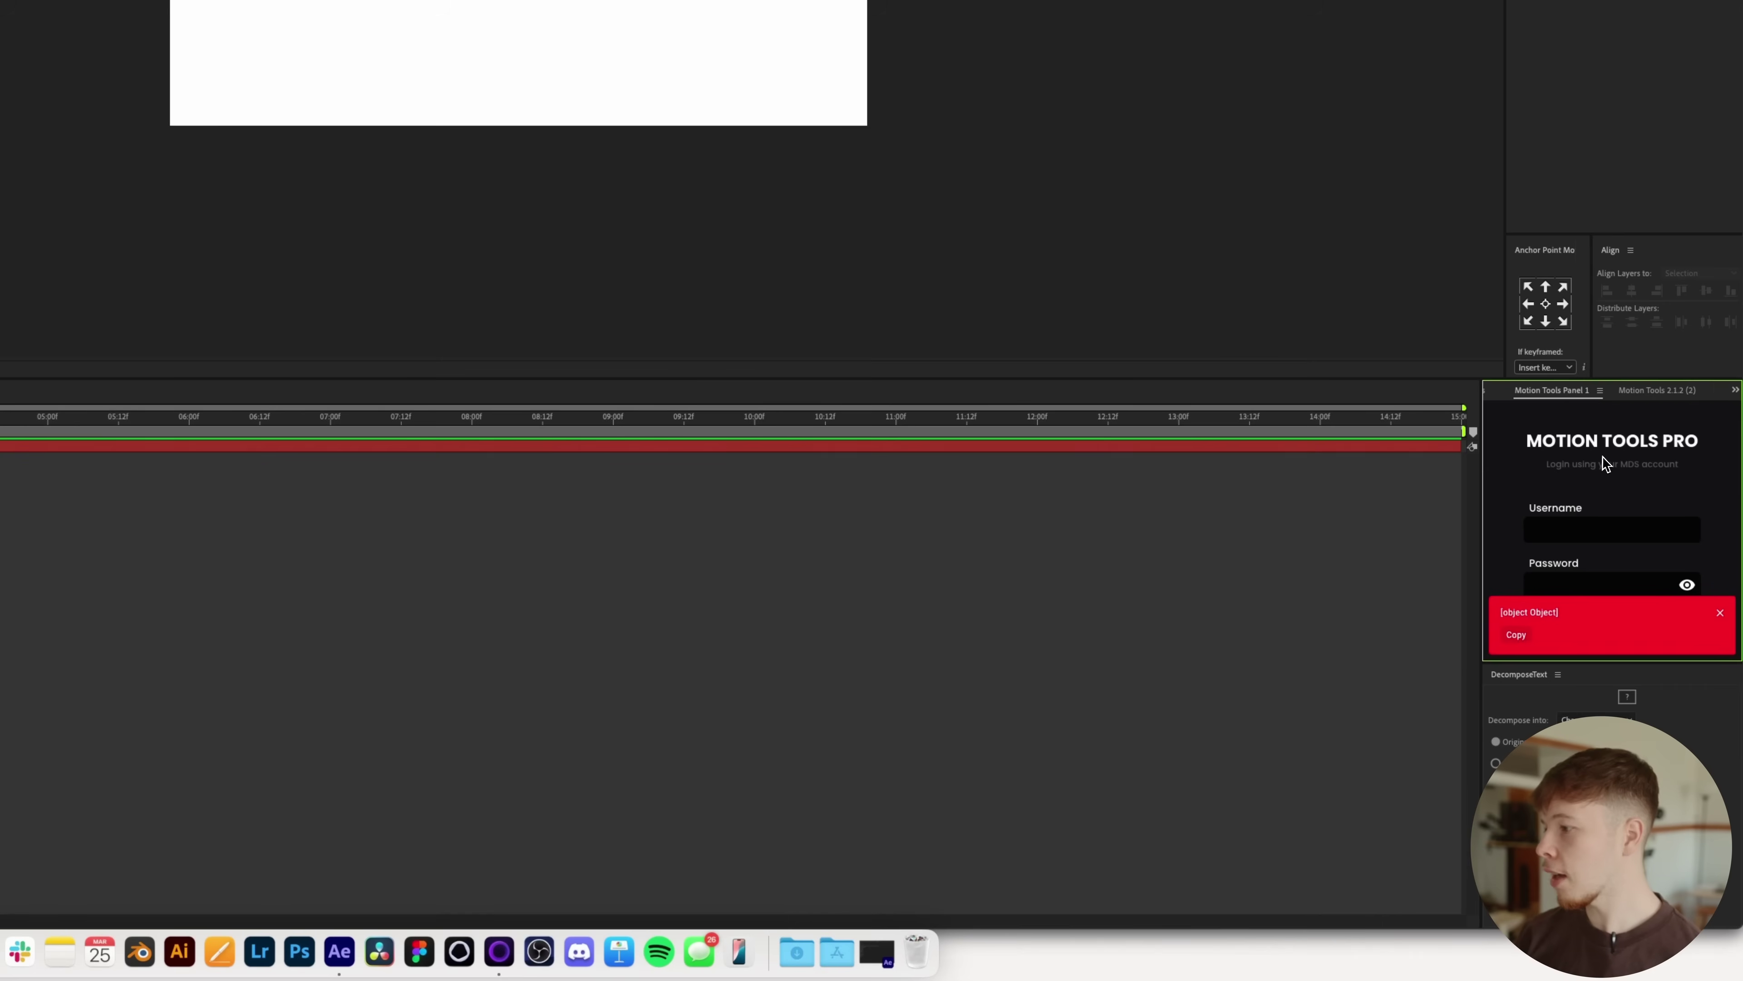
{"action": "left_click", "coordinate": [1673, 398]}
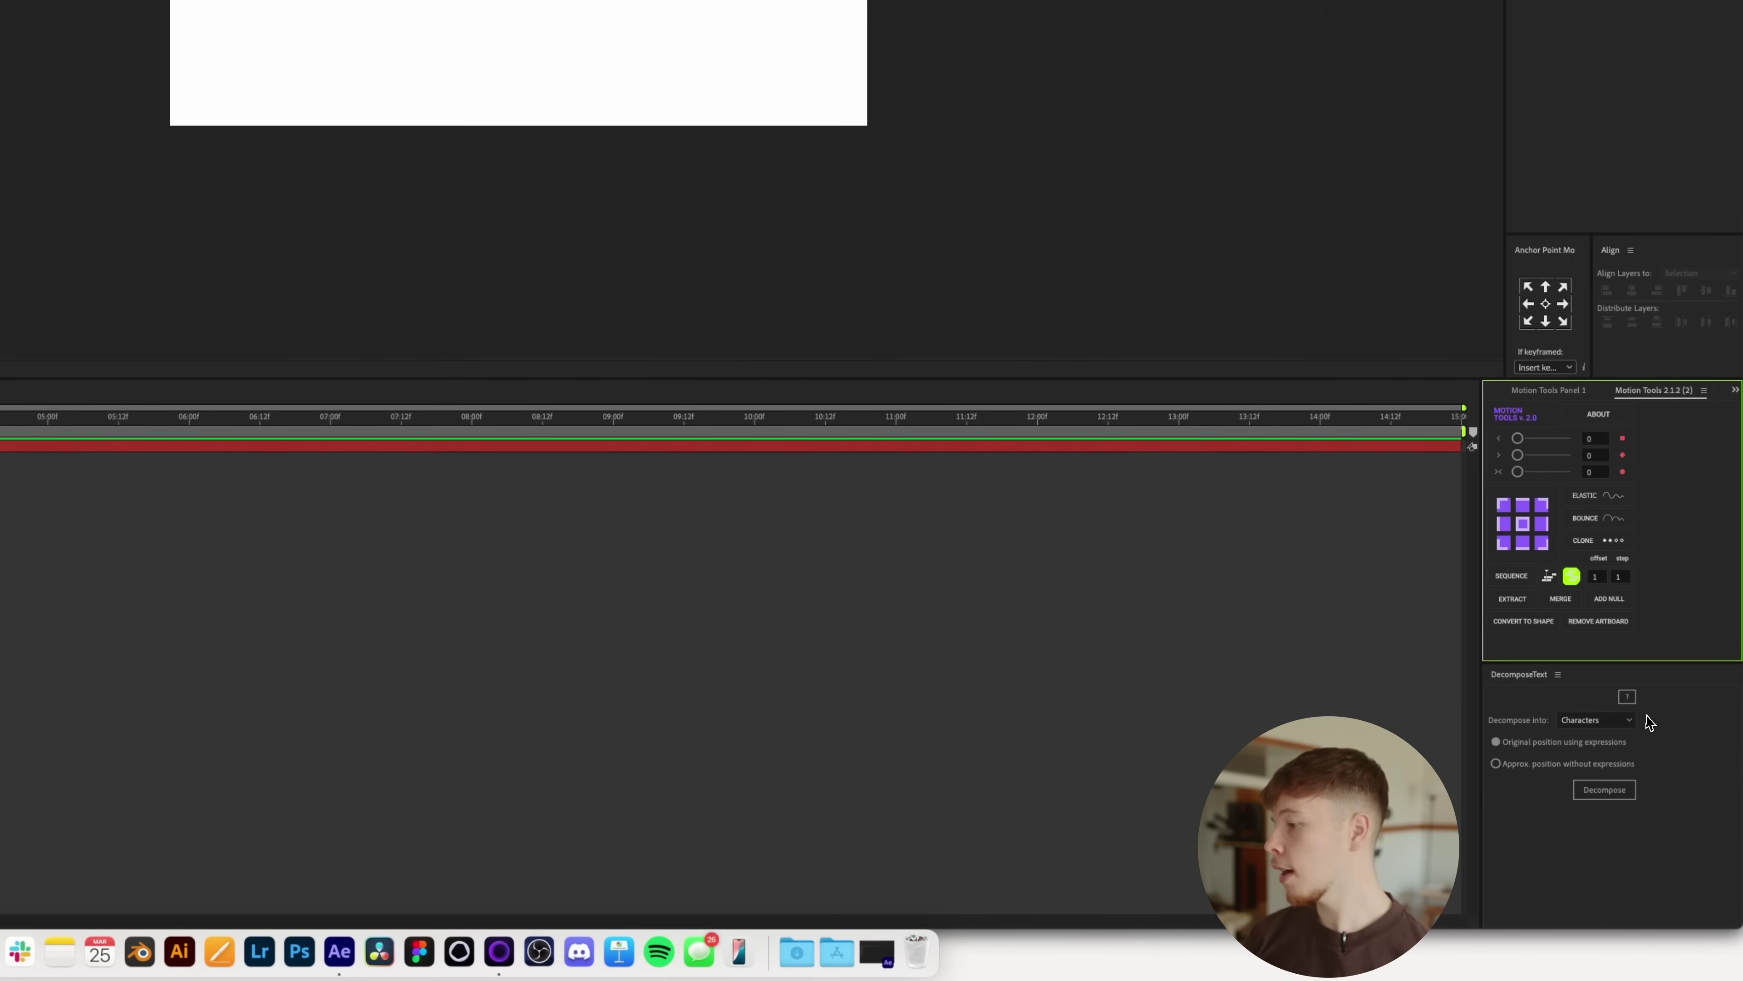
- Set DecomposeText's Decompose into option to Words
{"action": "left_click", "coordinate": [1617, 721]}
{"action": "left_click", "coordinate": [1602, 751]}
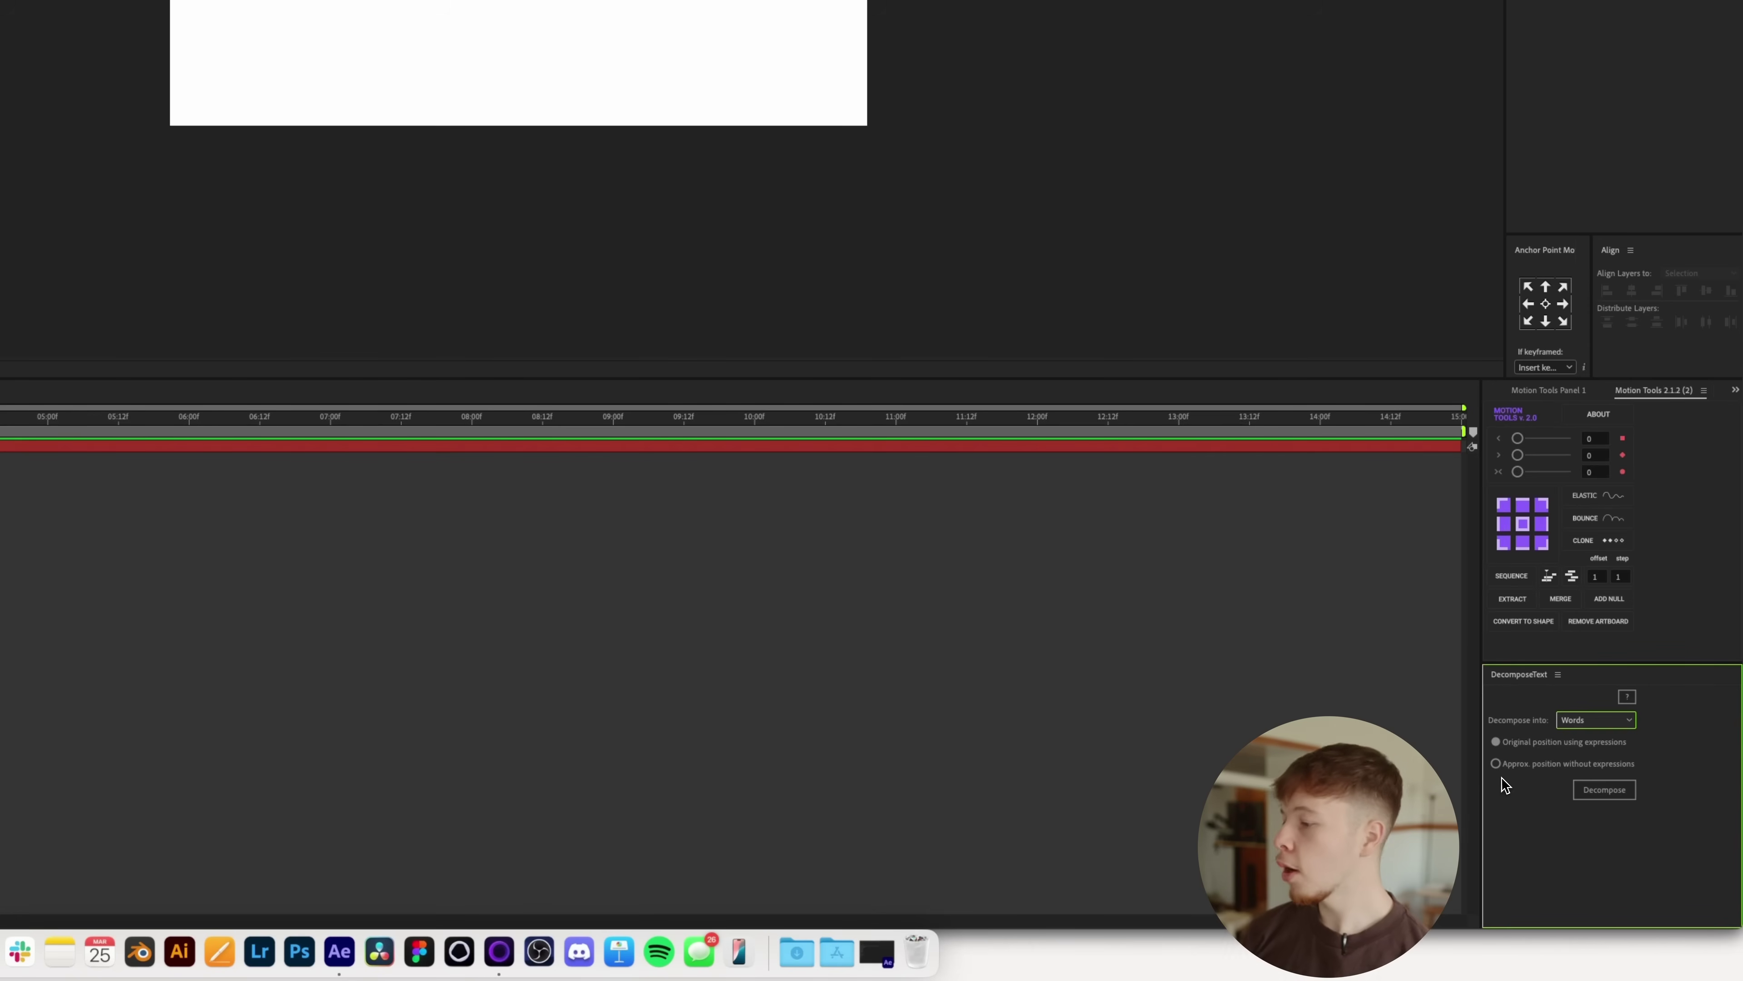
{"action": "left_click", "coordinate": [1186, 797]}
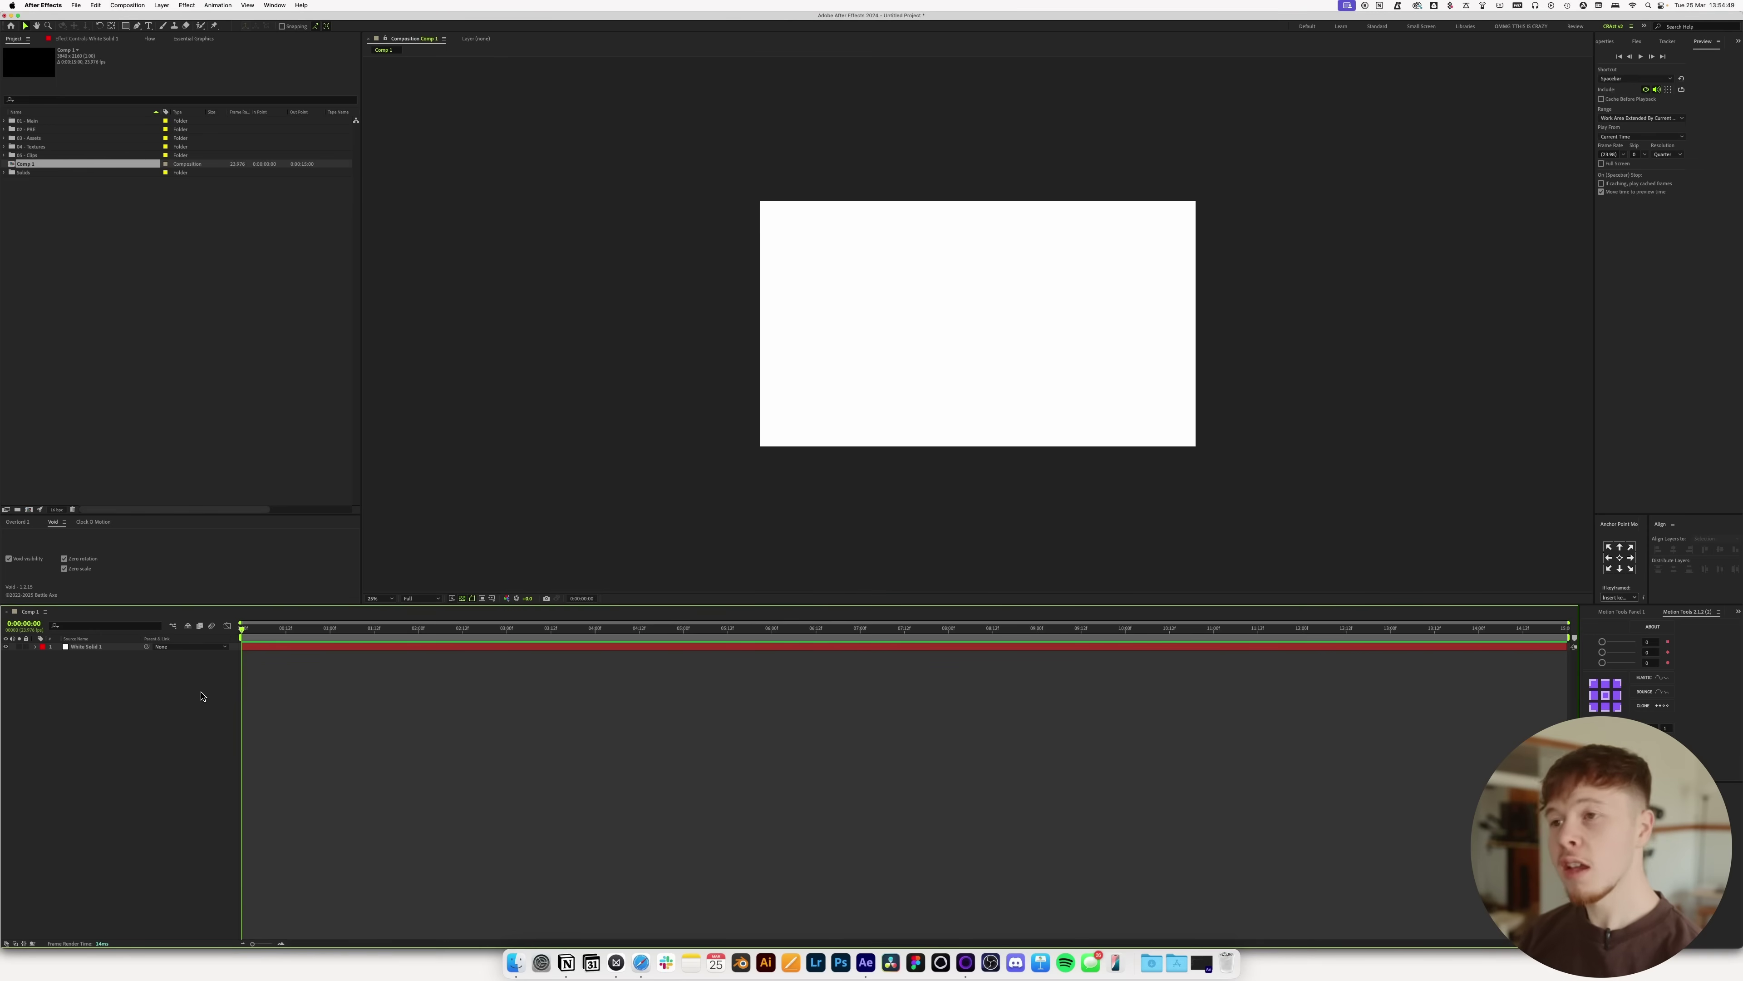
- Open the hidden Console with Cmd+F12 and filter its settings by 'color'
{"action": "key", "text": "super+F12"}
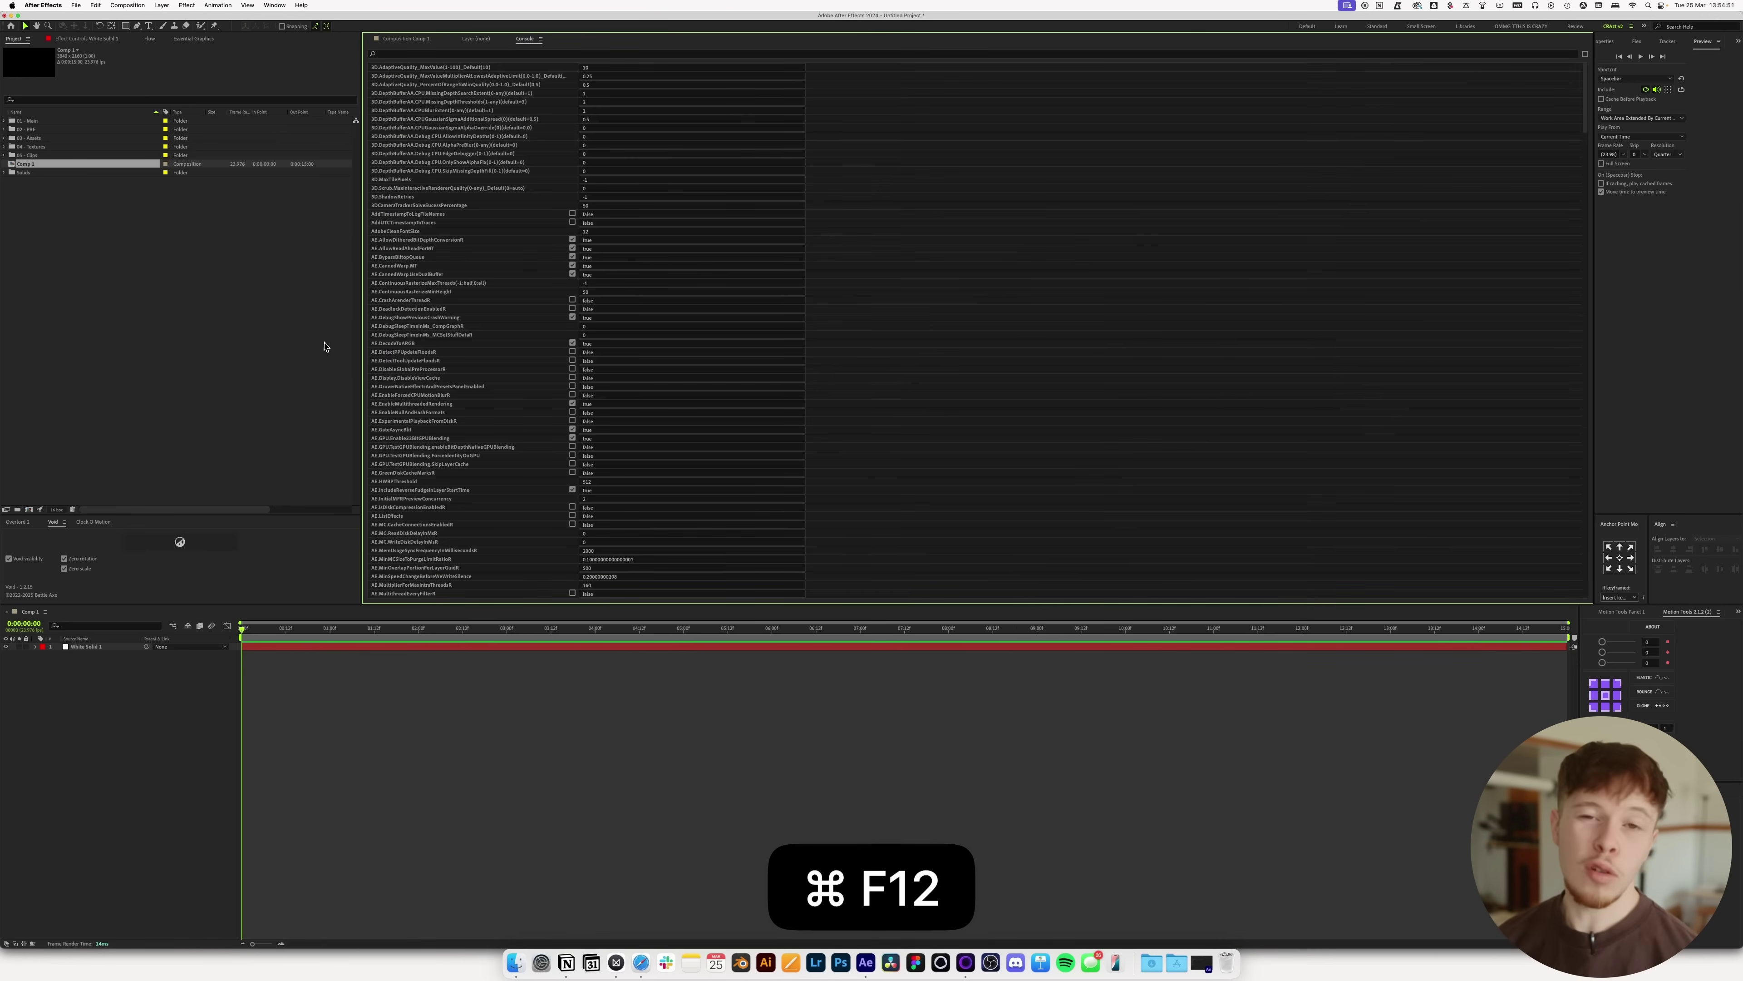
{"action": "left_click", "coordinate": [542, 55]}
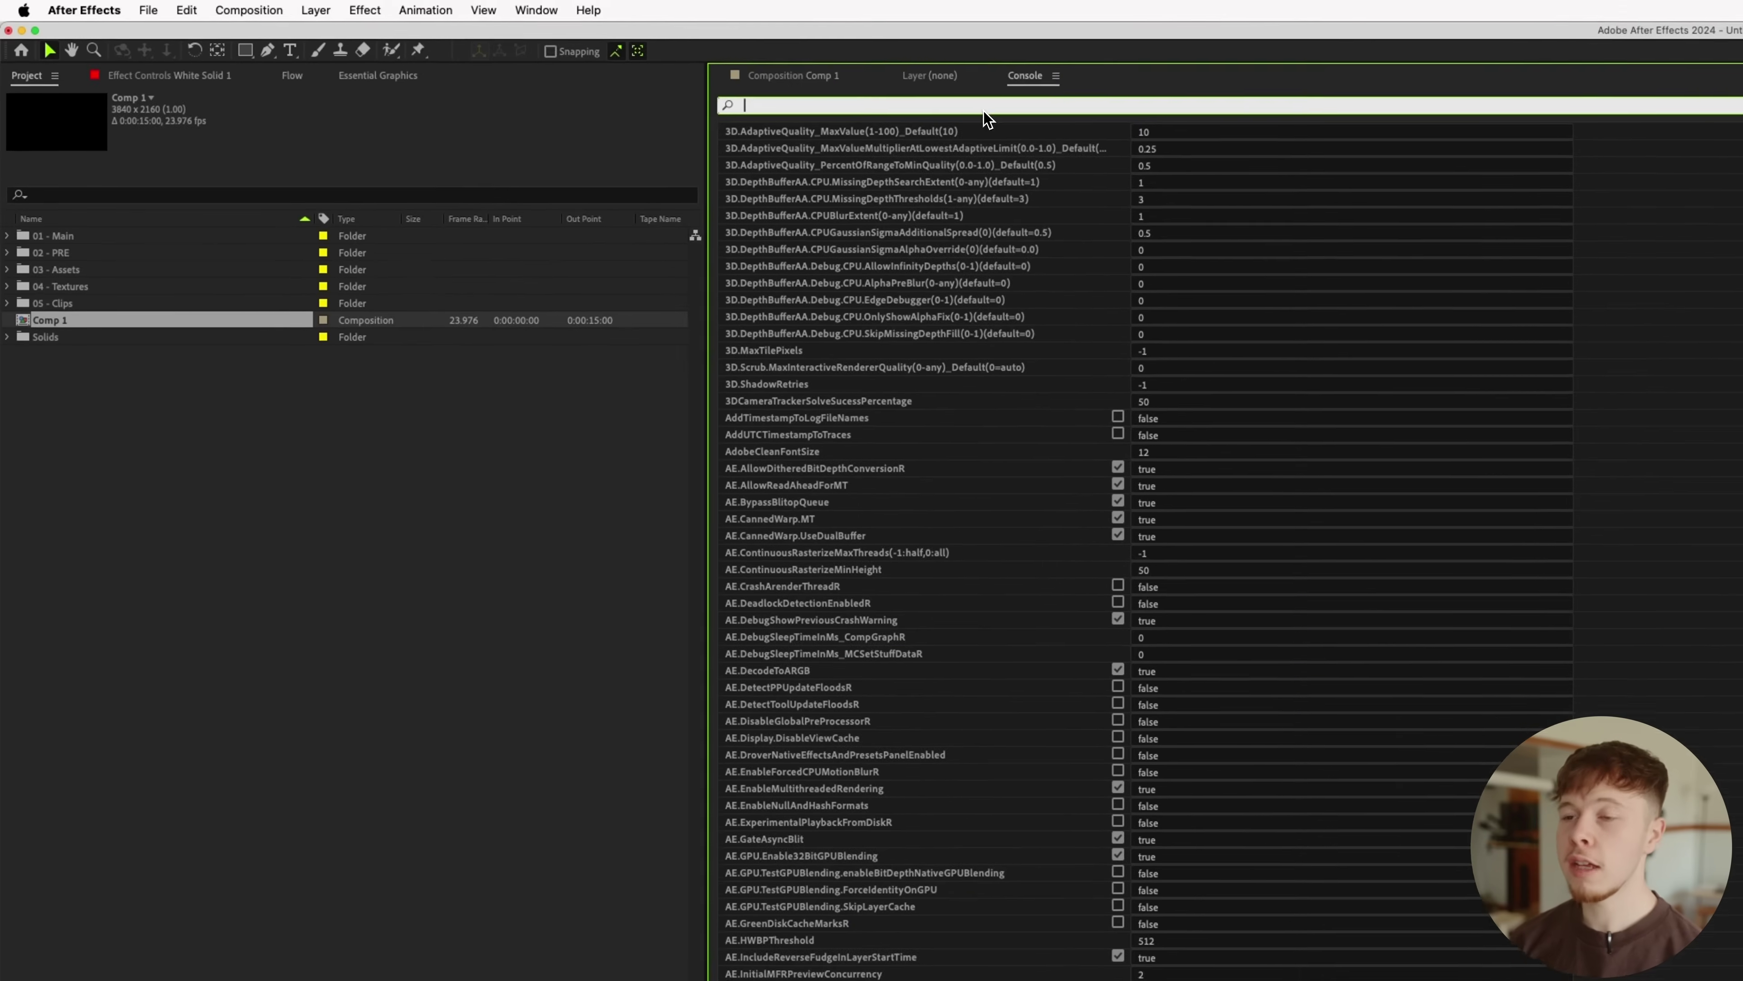
{"action": "type", "text": "c"}
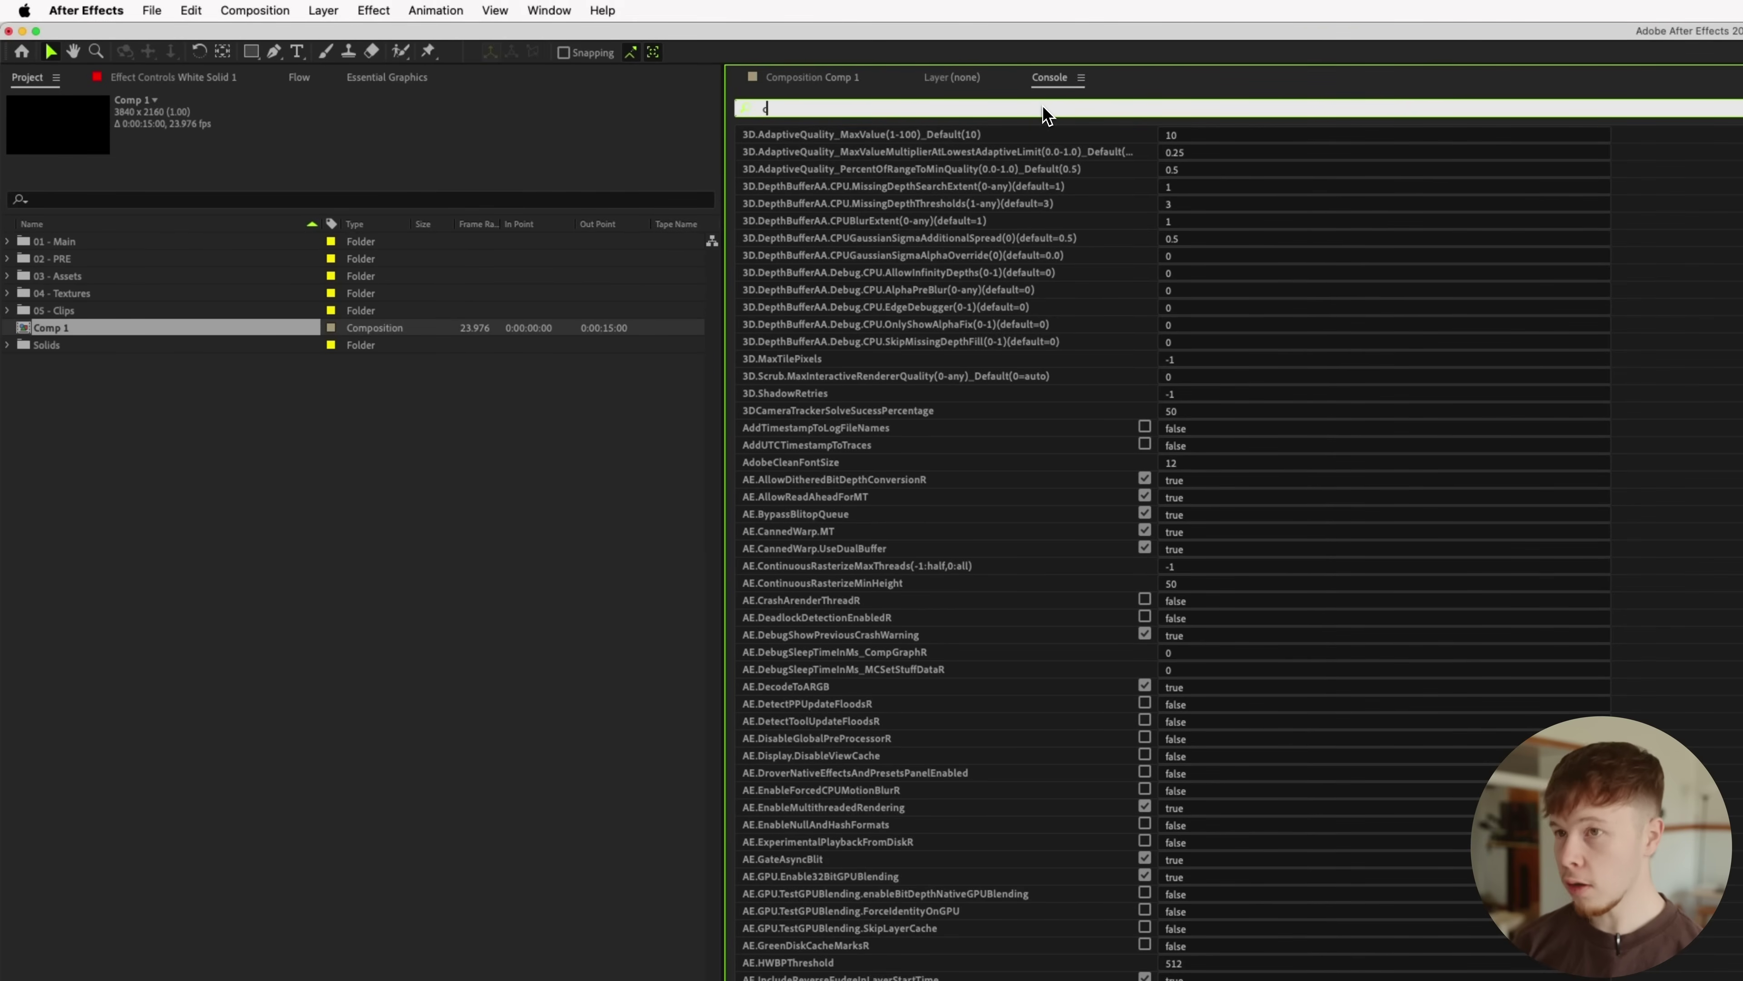
{"action": "type", "text": "olor"}
{"action": "key", "text": "Return"}
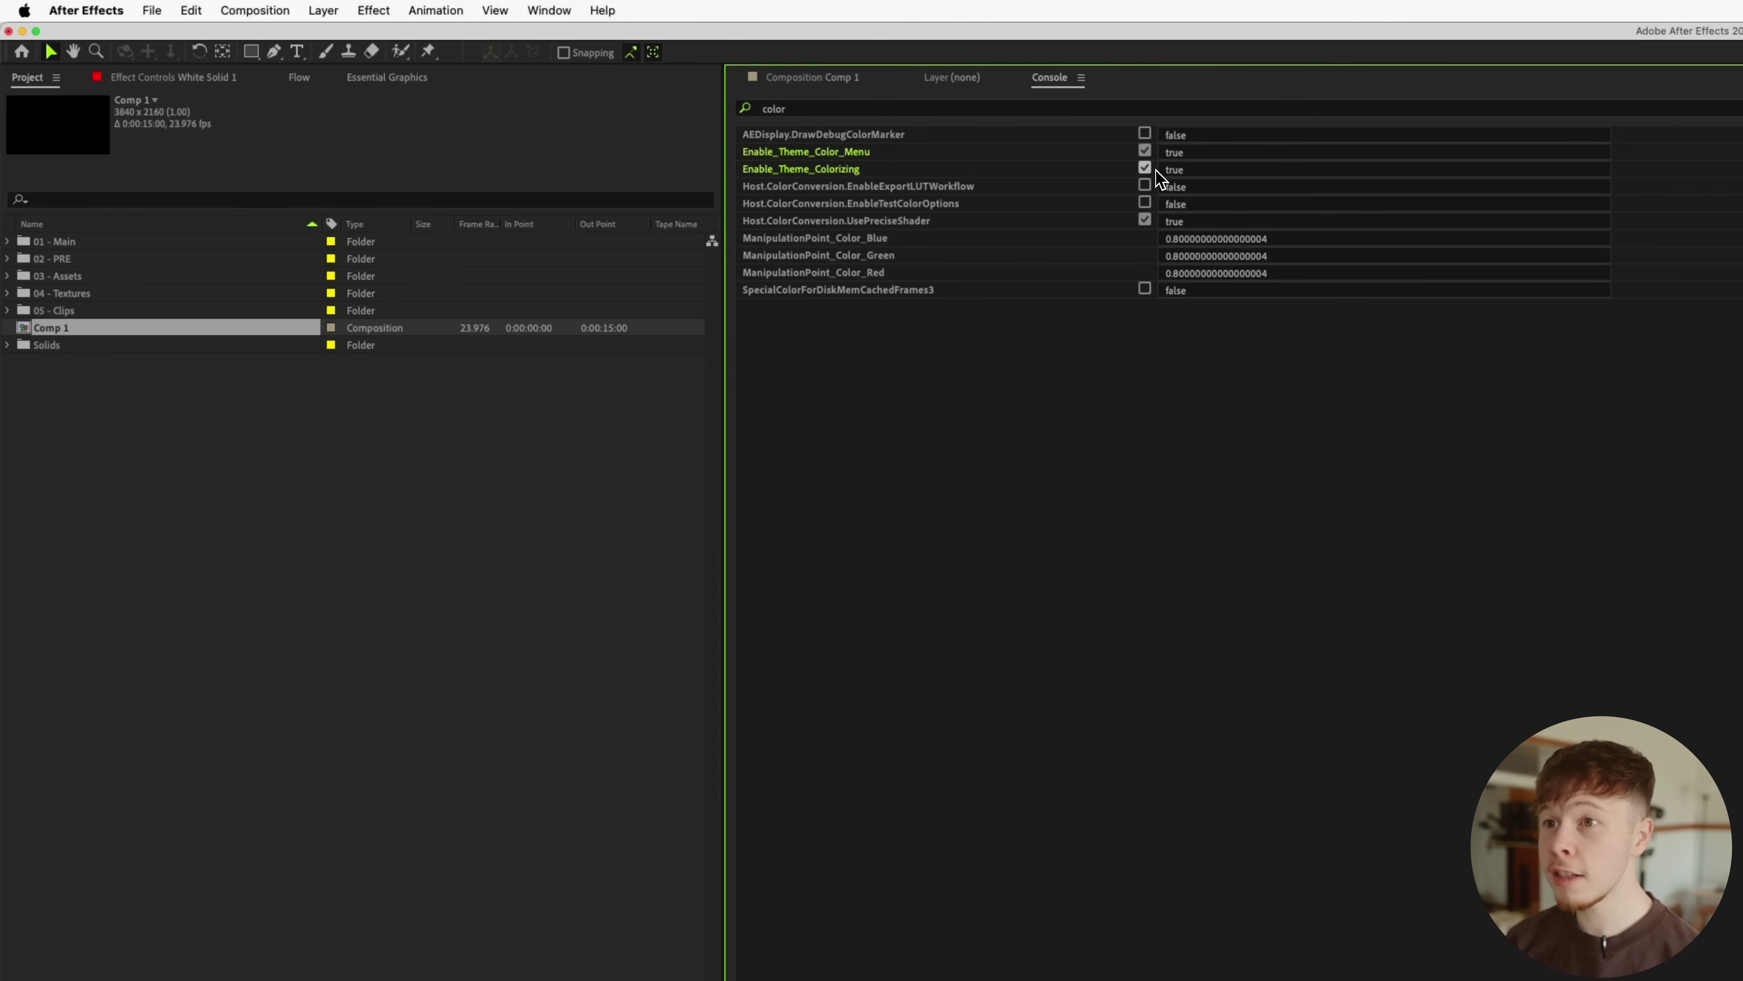
{"action": "left_click", "coordinate": [153, 10]}
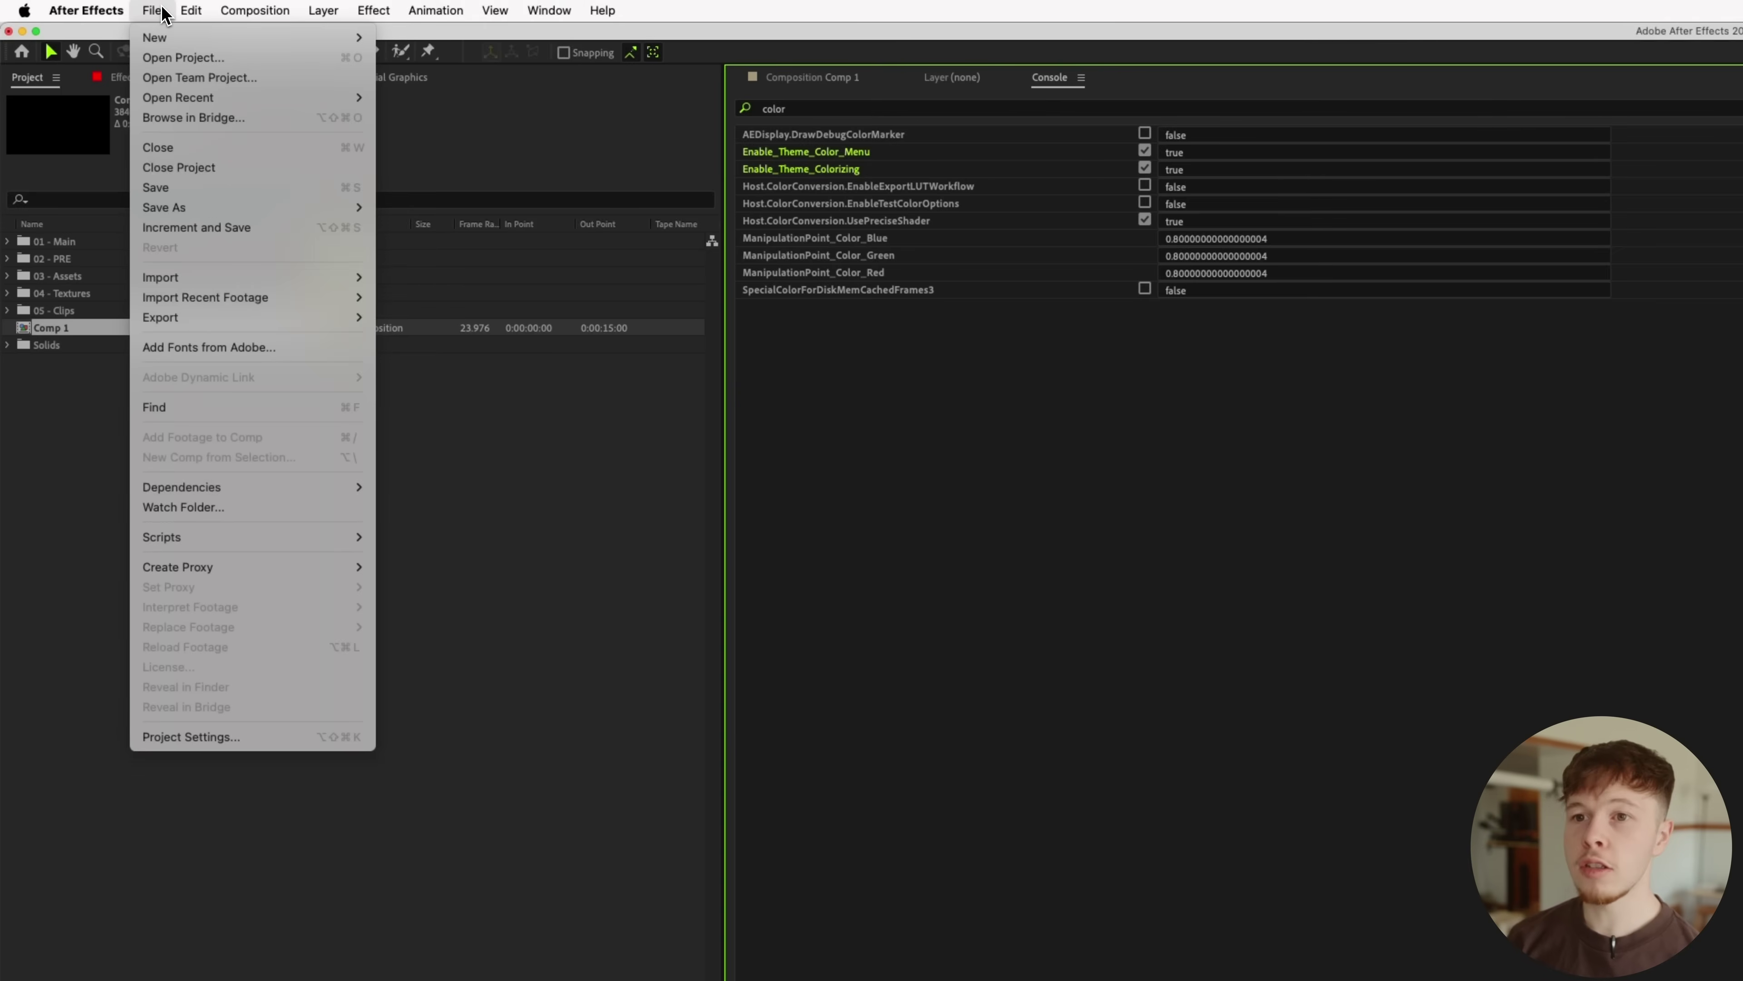
- In Settings > Appearance, set Highlight Color to Lime, briefly trying OS Theme Color before returning to Lime
{"action": "mouse_move", "coordinate": [86, 10]}
{"action": "mouse_move", "coordinate": [152, 67]}
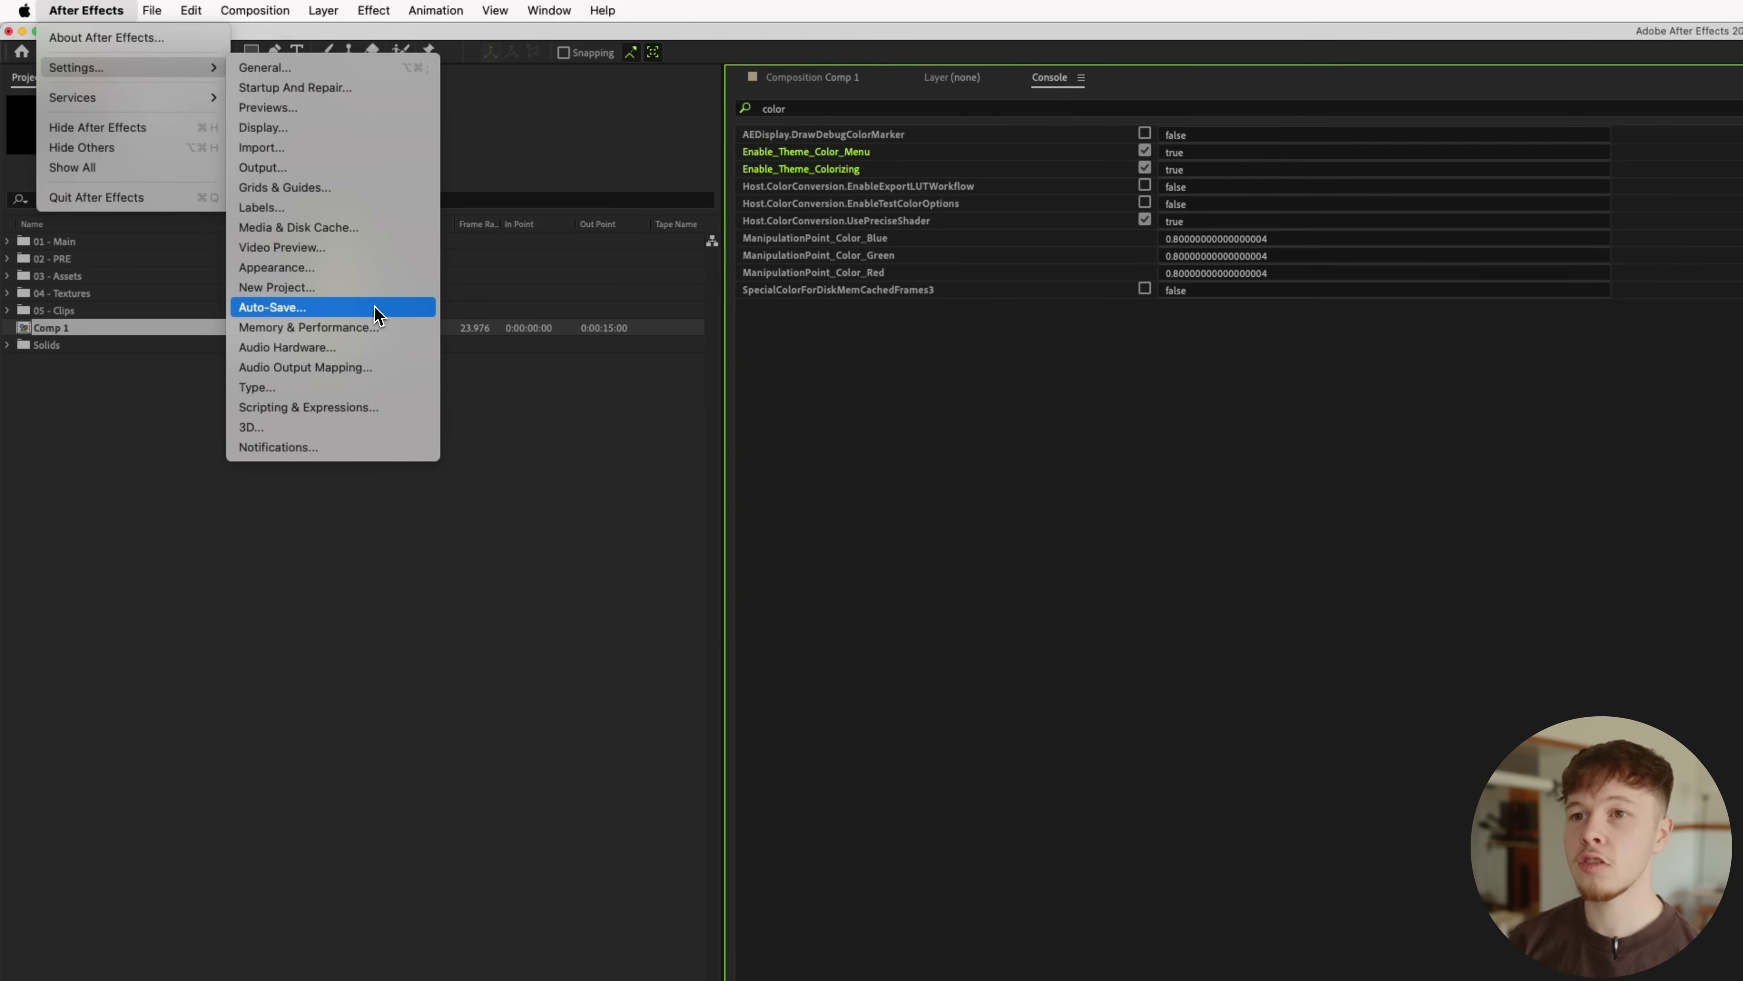
{"action": "left_click", "coordinate": [351, 268]}
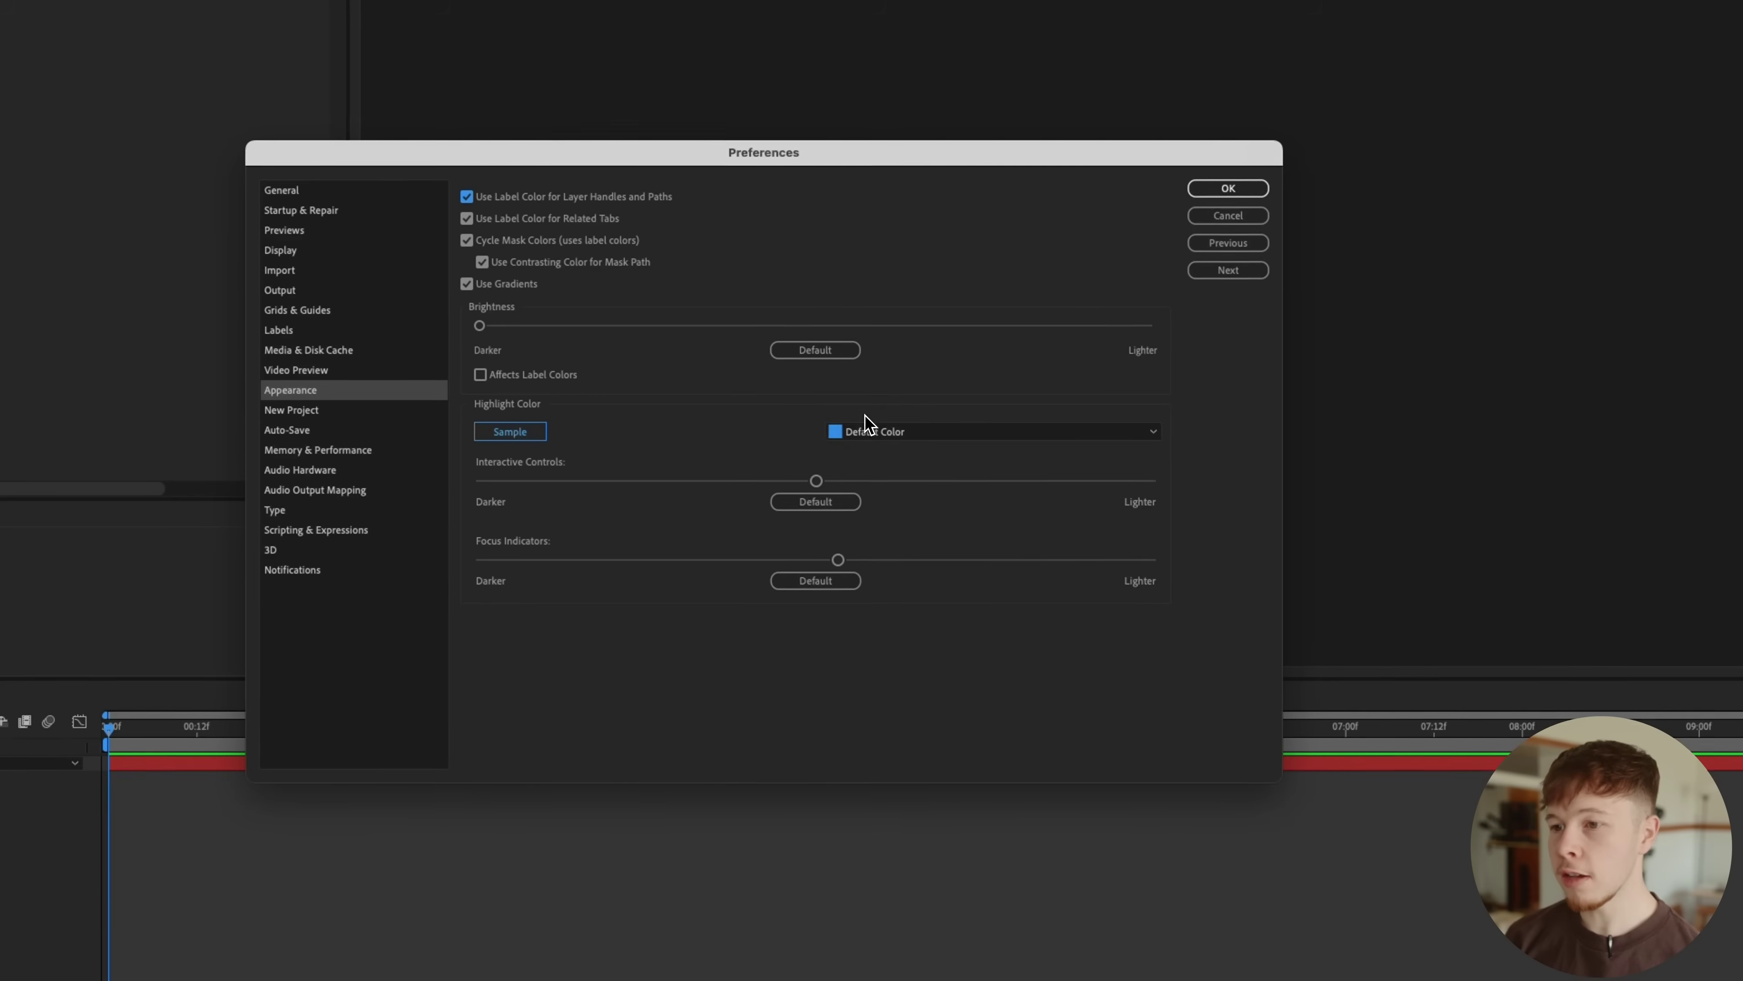
{"action": "left_click", "coordinate": [865, 424]}
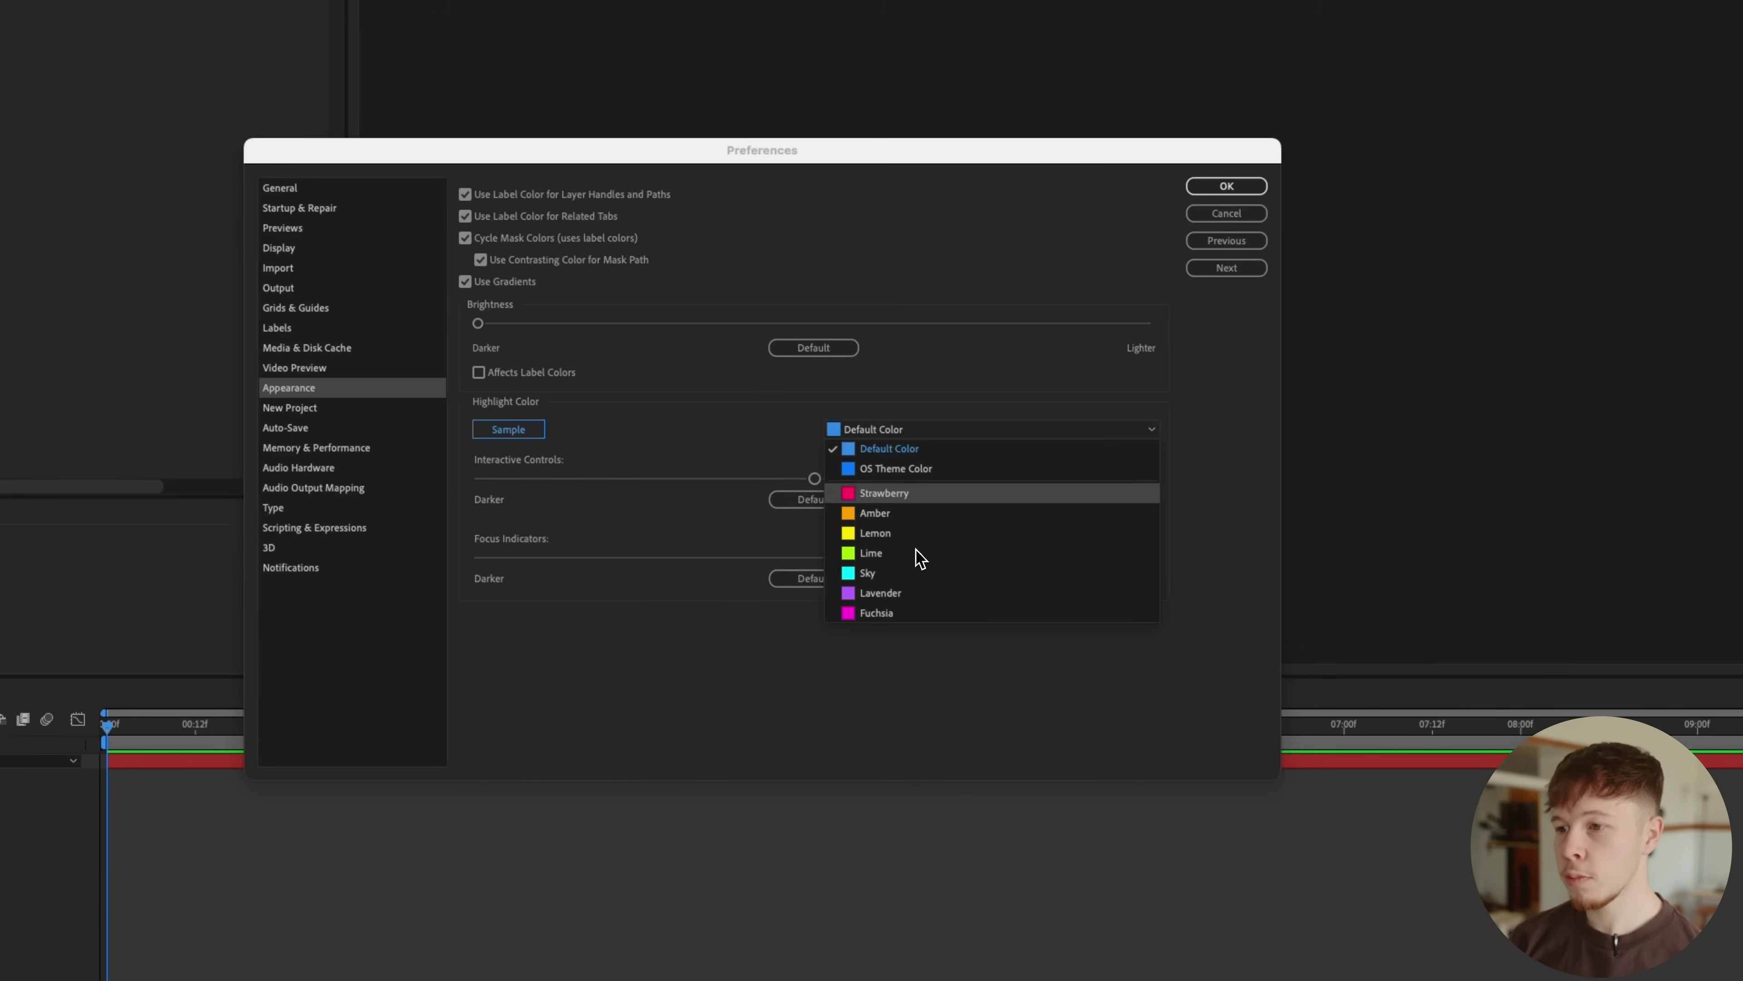
{"action": "left_click", "coordinate": [869, 553]}
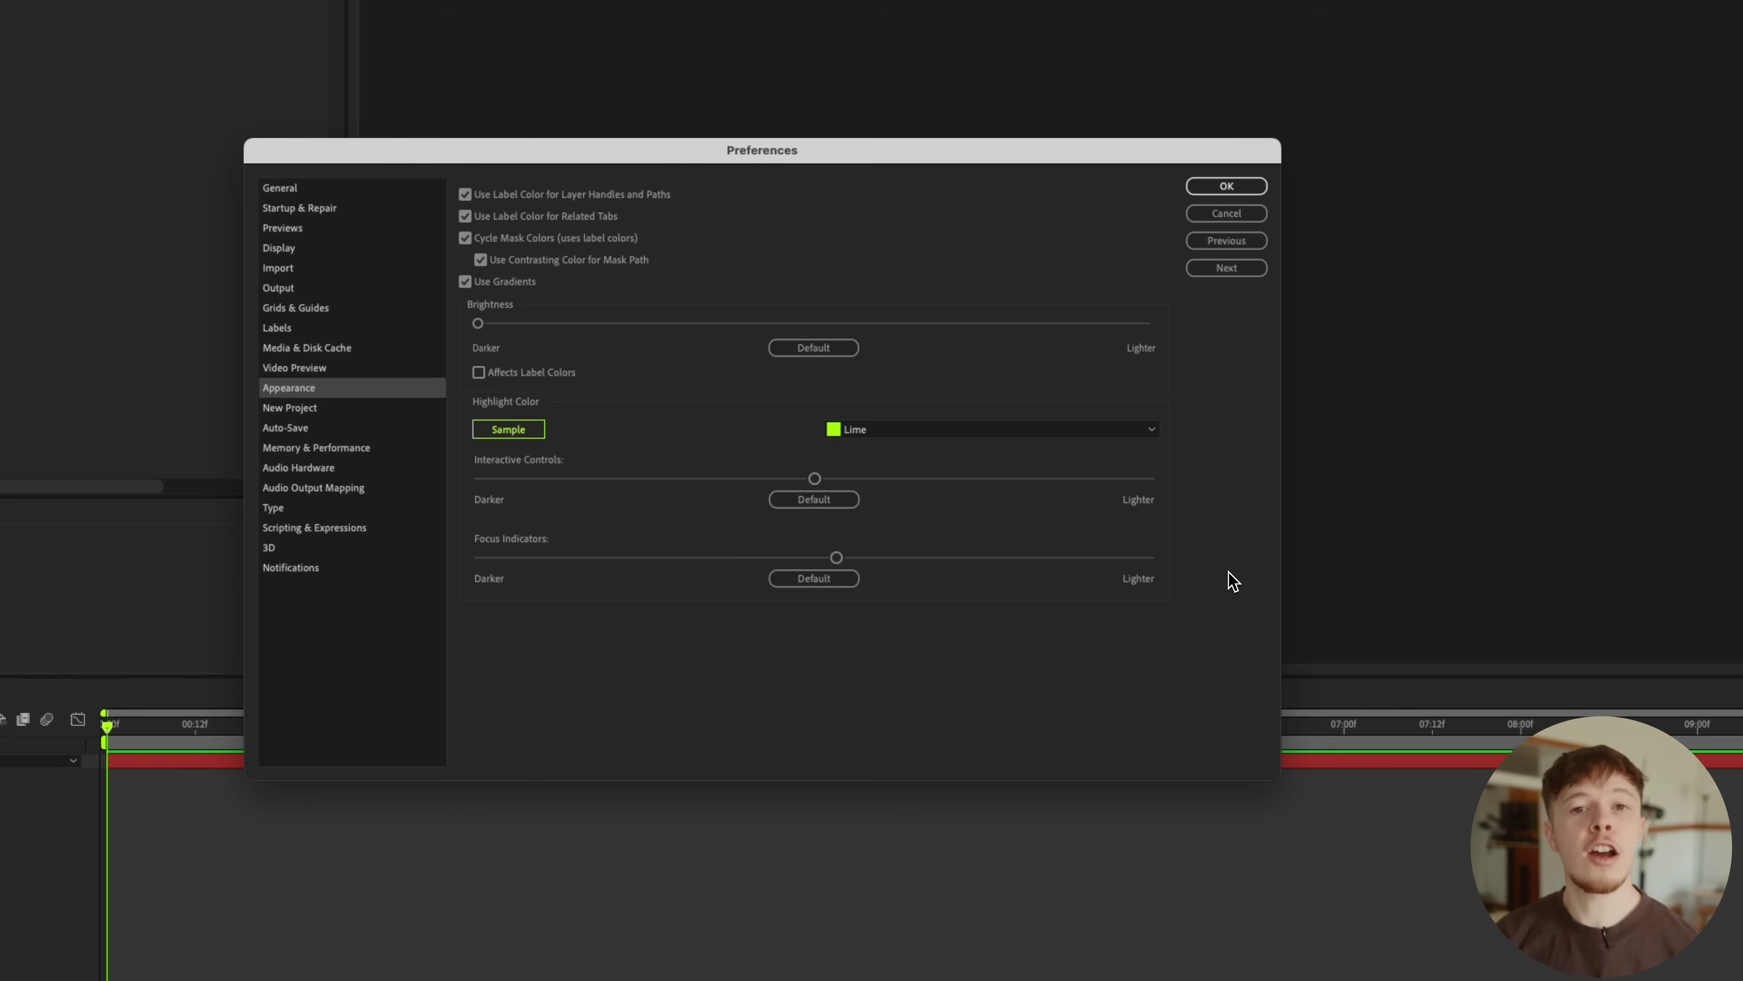
{"action": "left_click", "coordinate": [1036, 432]}
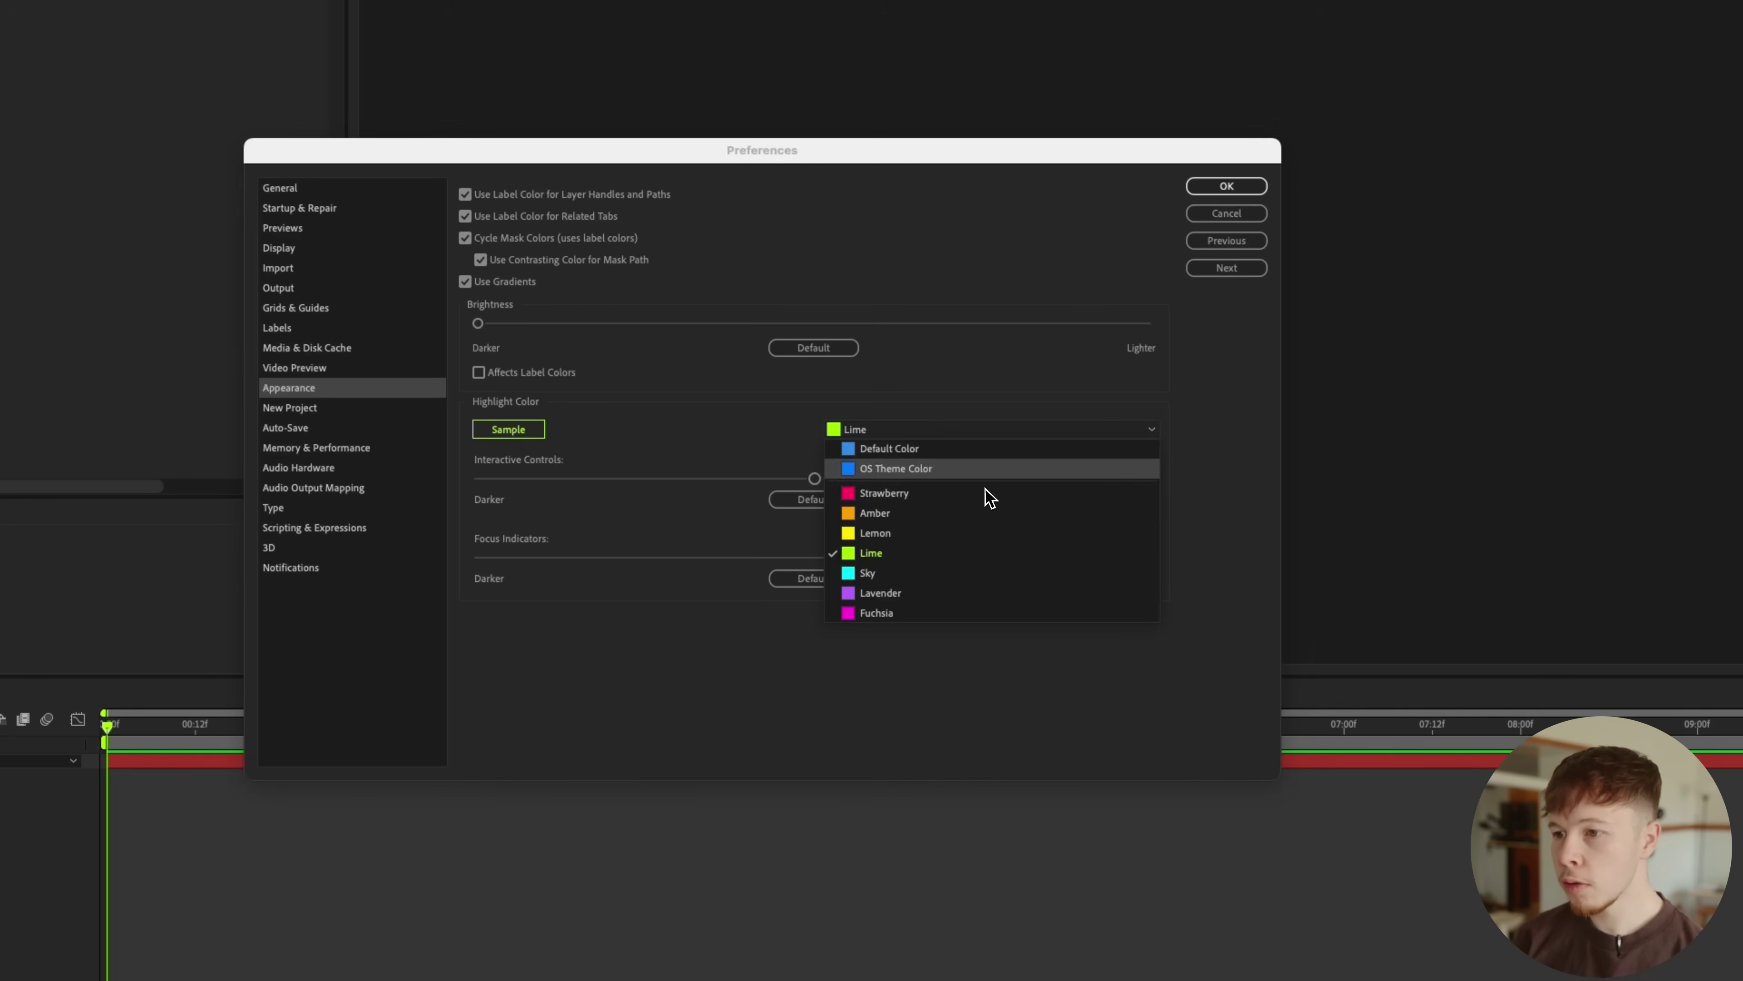
{"action": "left_click", "coordinate": [961, 468]}
{"action": "left_click", "coordinate": [919, 433]}
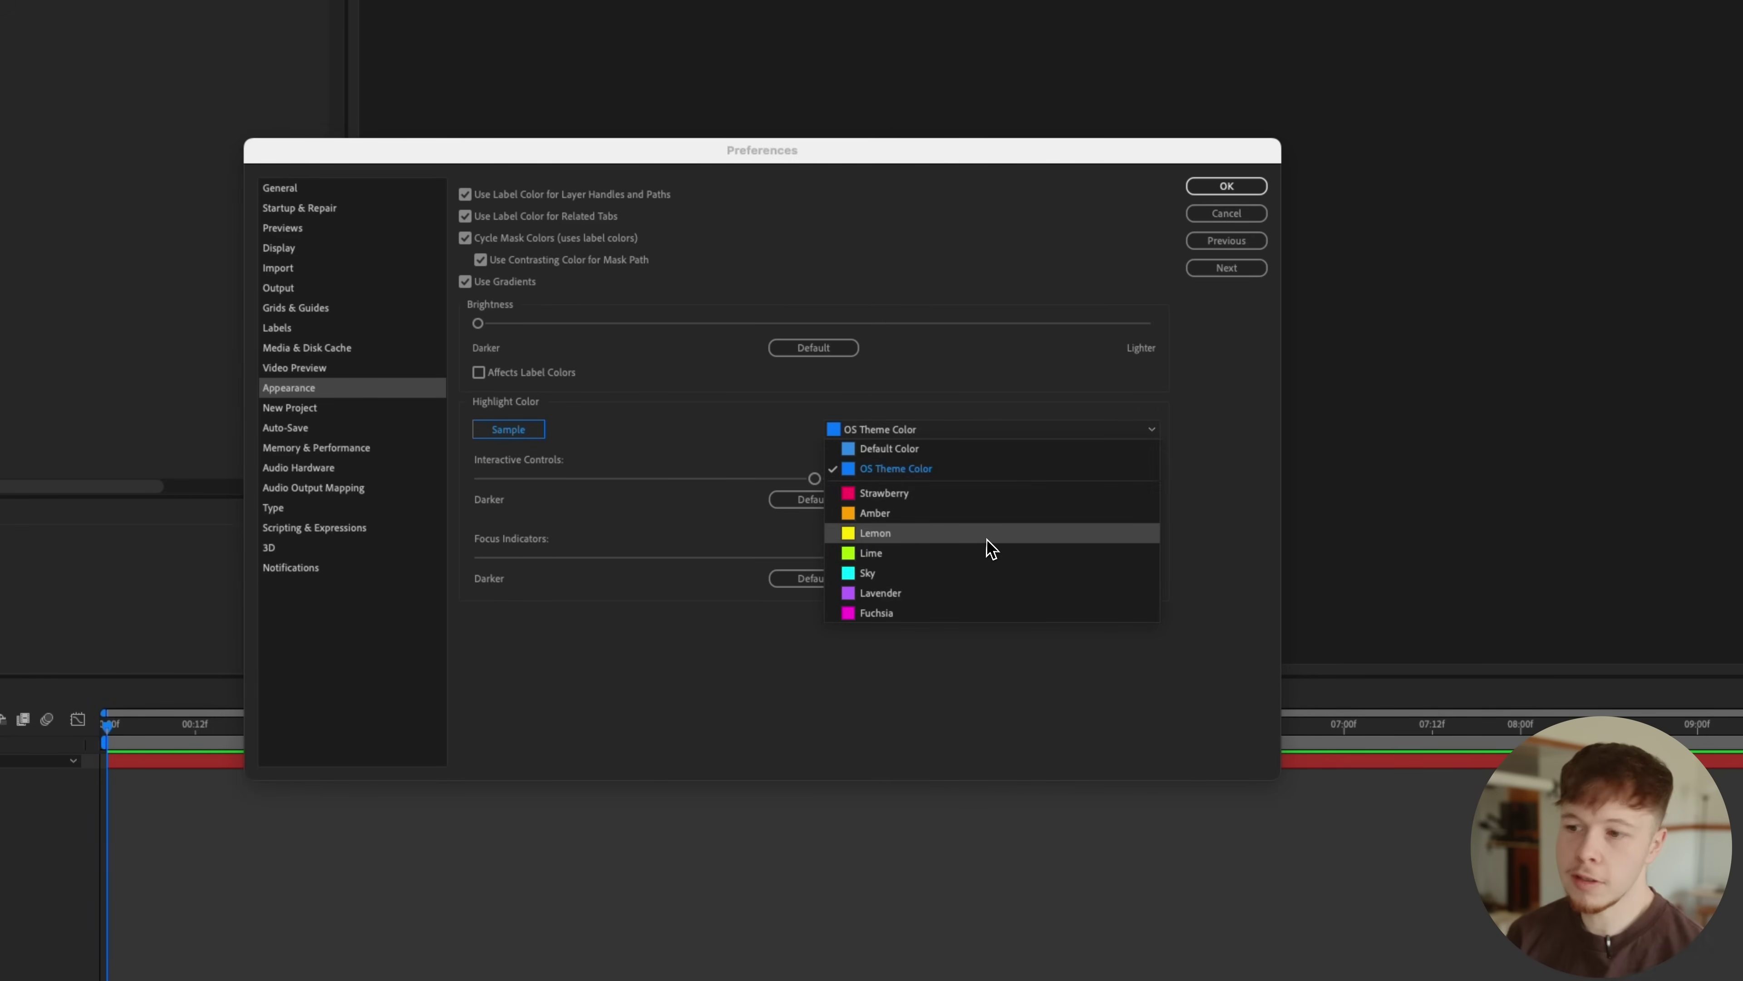
{"action": "left_click", "coordinate": [972, 557]}
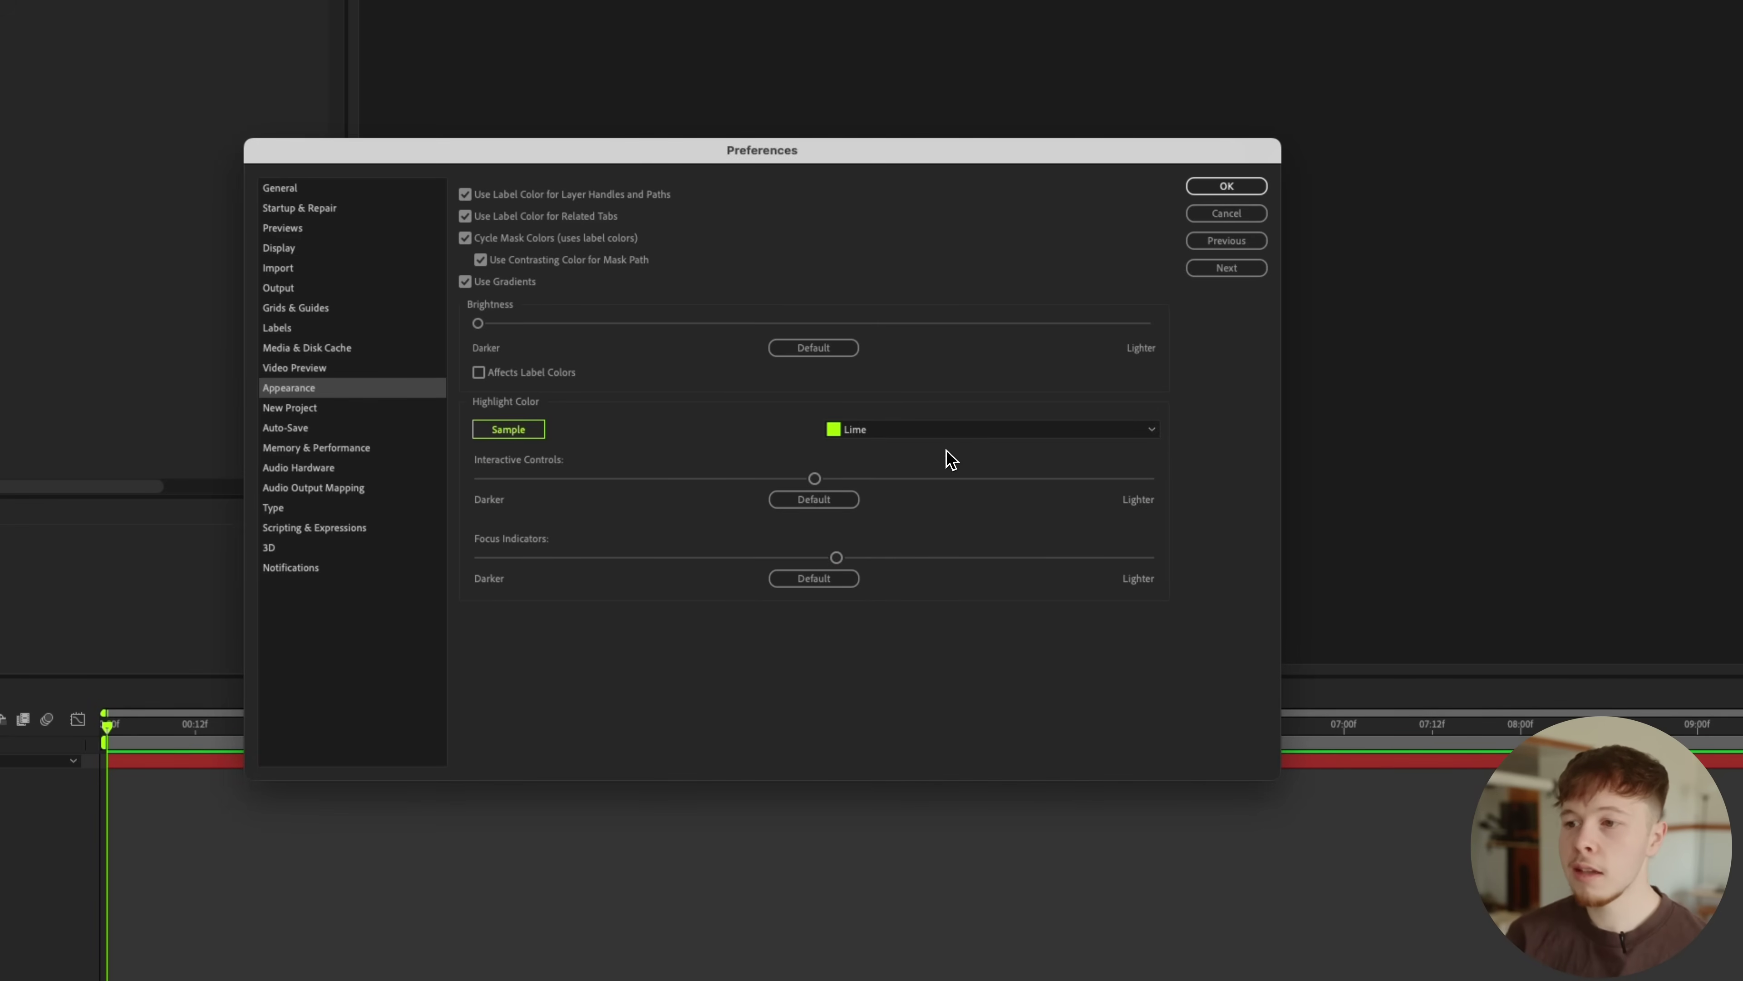